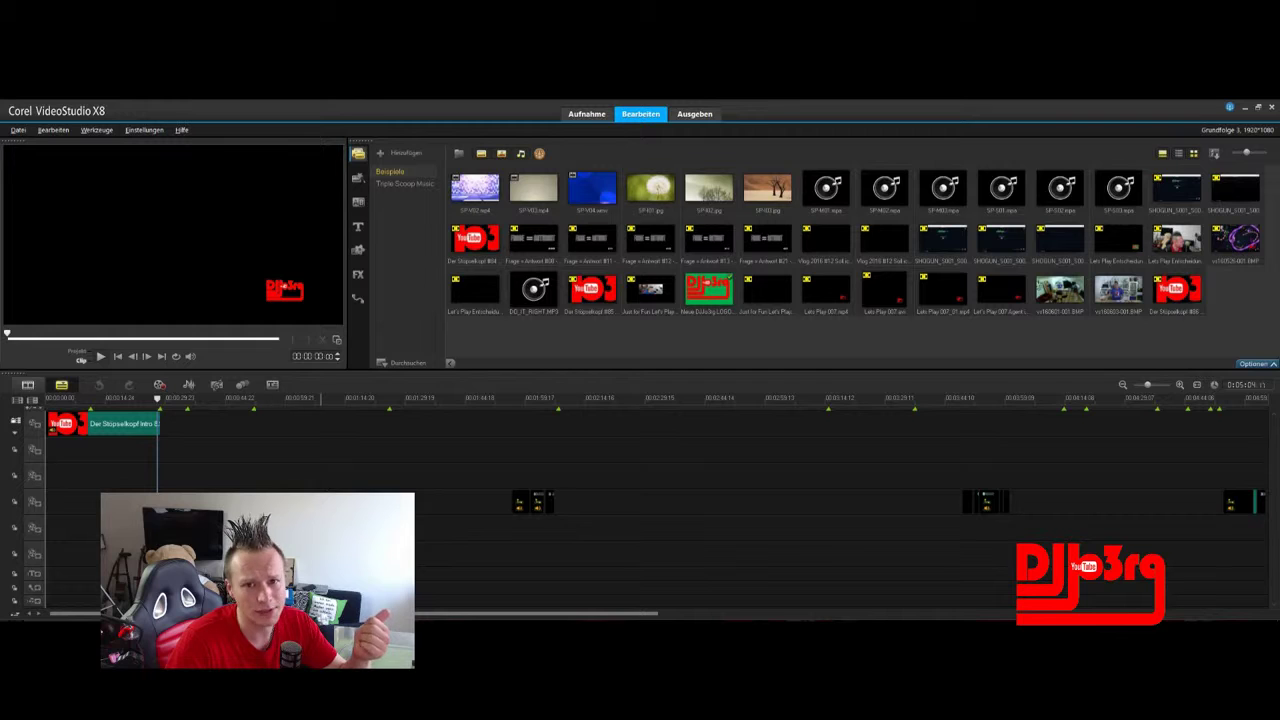
pyautogui.click(316, 398)
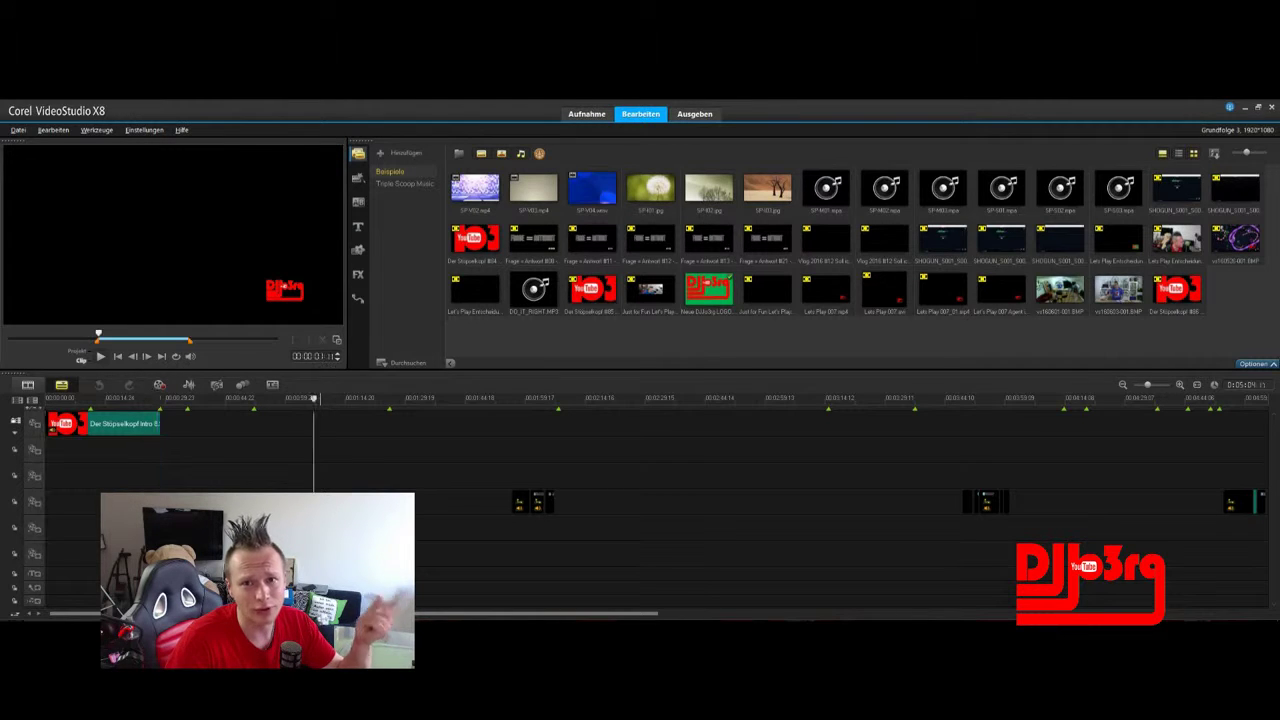
pyautogui.click(295, 400)
pyautogui.press('space')
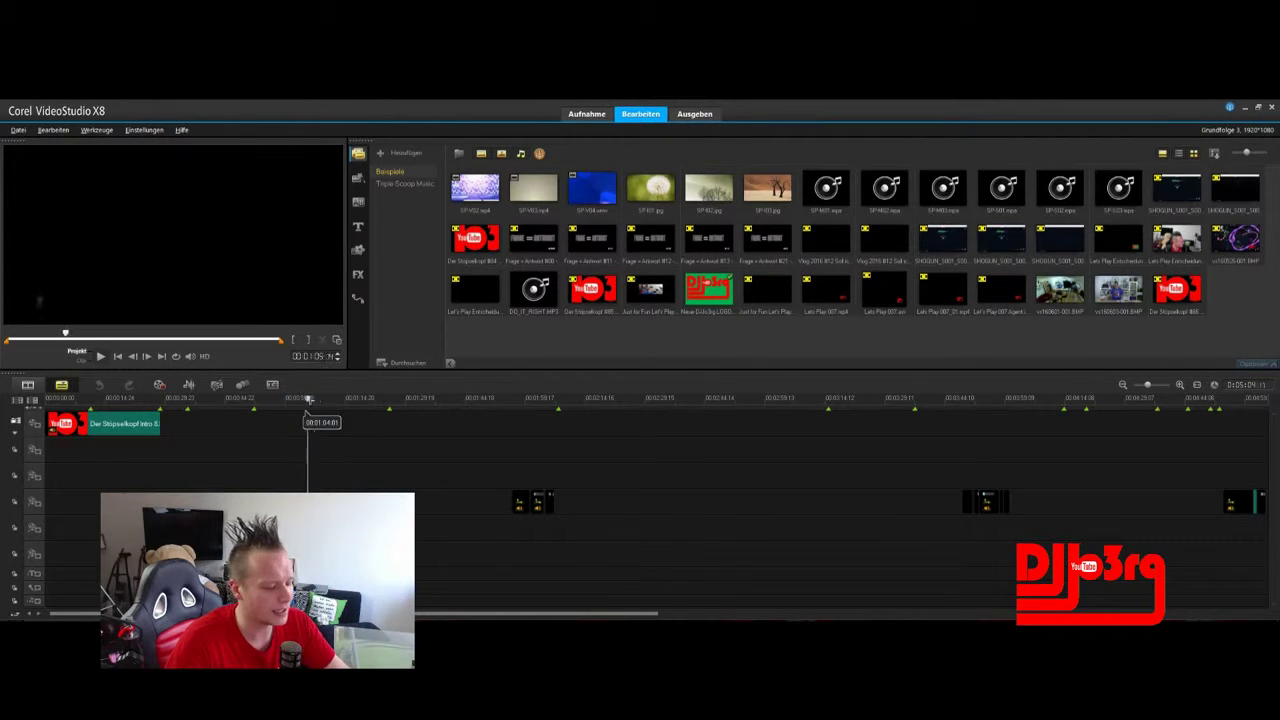
pyautogui.moveTo(349, 404); pyautogui.dragTo(163, 473)
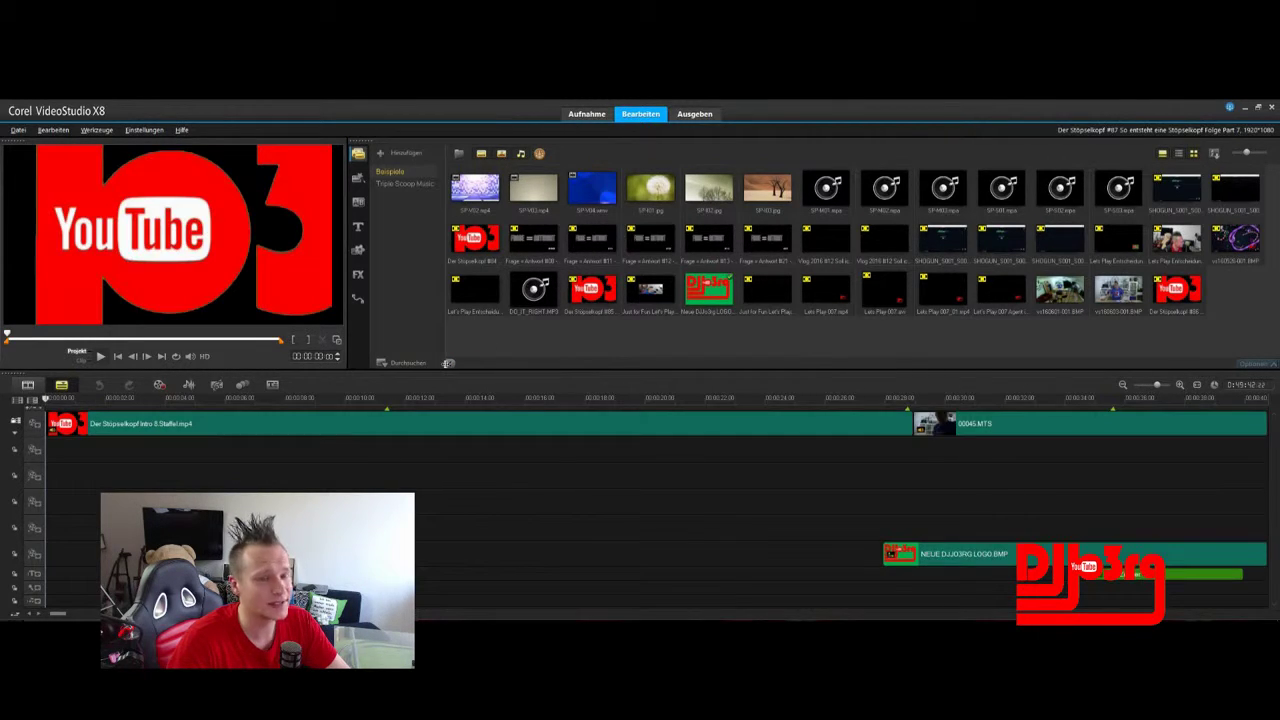
# Step: Examine how the intro, the 00045.MTS recording and the DSCN7479.MOV overlay are laid out across the whole project timeline
pyautogui.click(1213, 386)
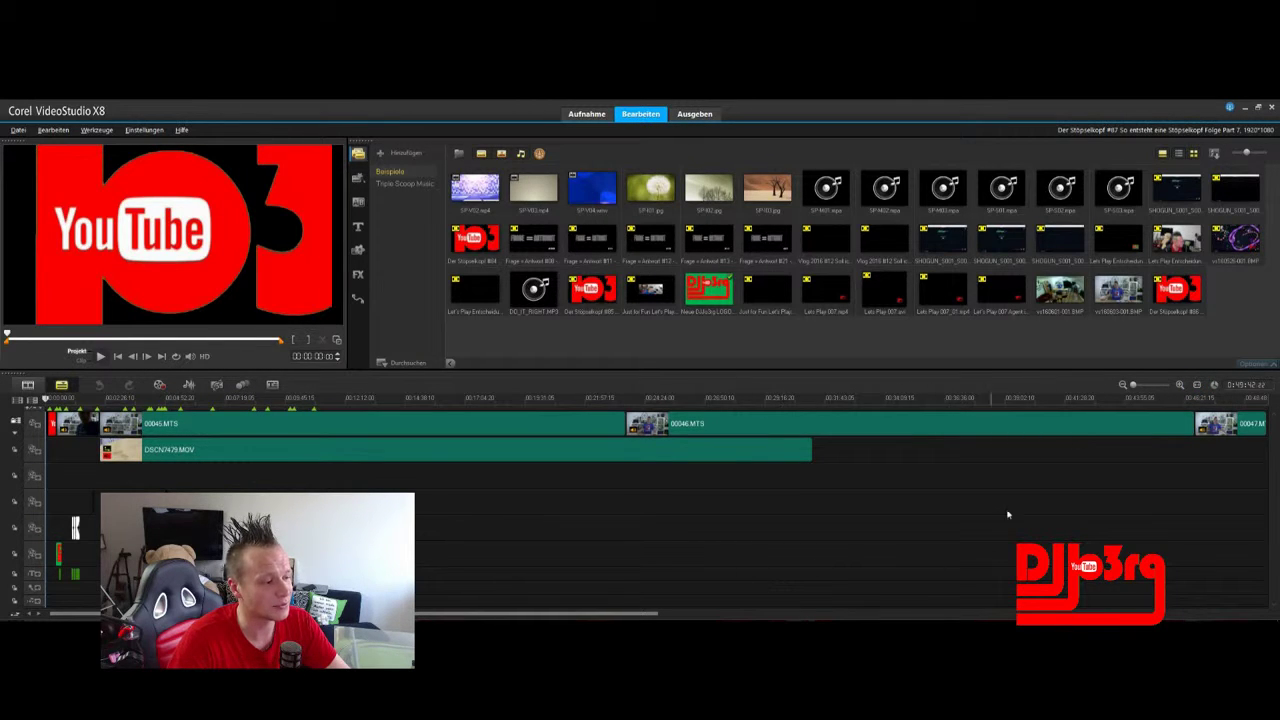
pyautogui.moveTo(572, 614); pyautogui.dragTo(500, 615)
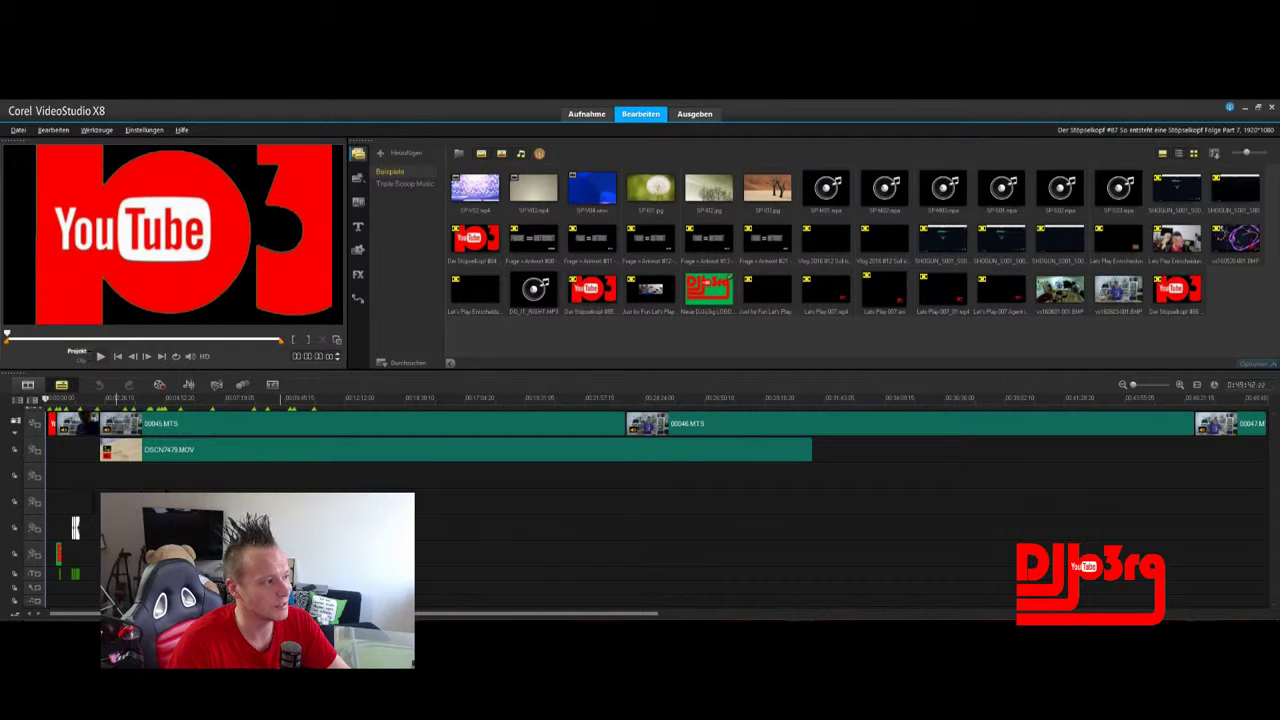
pyautogui.hscroll(2, 656, 487)
pyautogui.hscroll(-2, 656, 487)
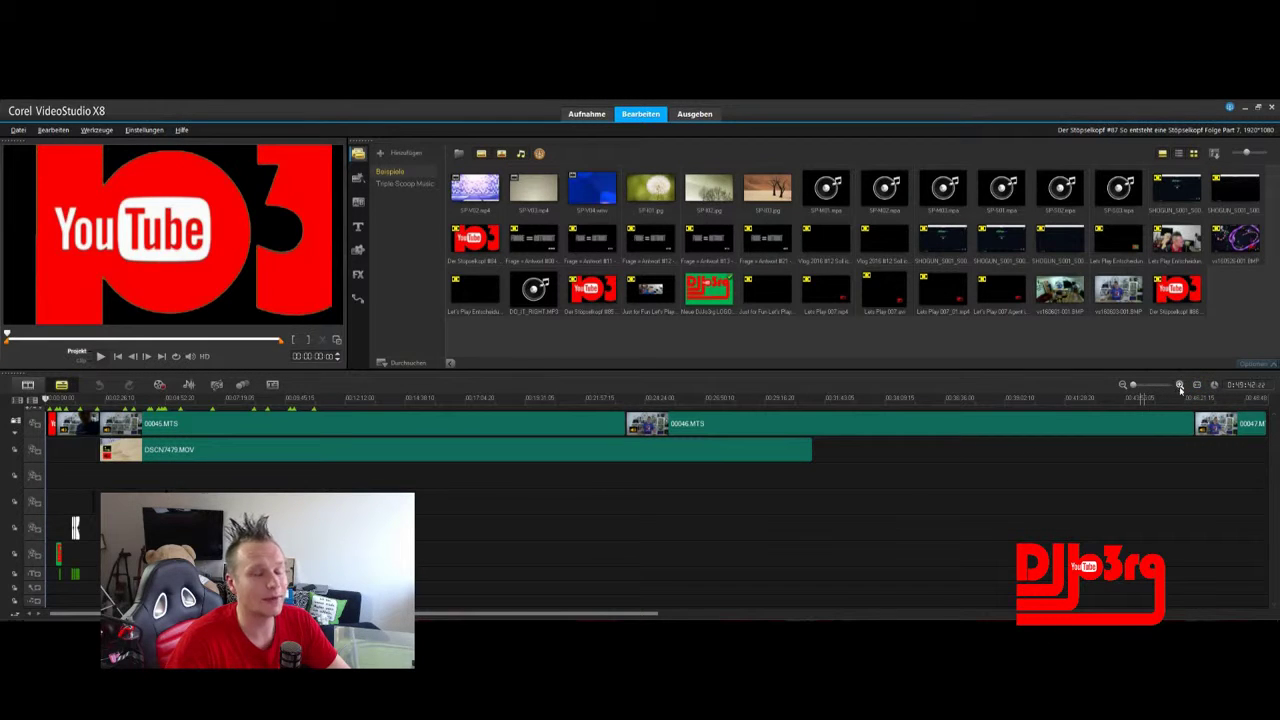
pyautogui.click(1180, 386)
pyautogui.click(1180, 386)
pyautogui.click(104, 400)
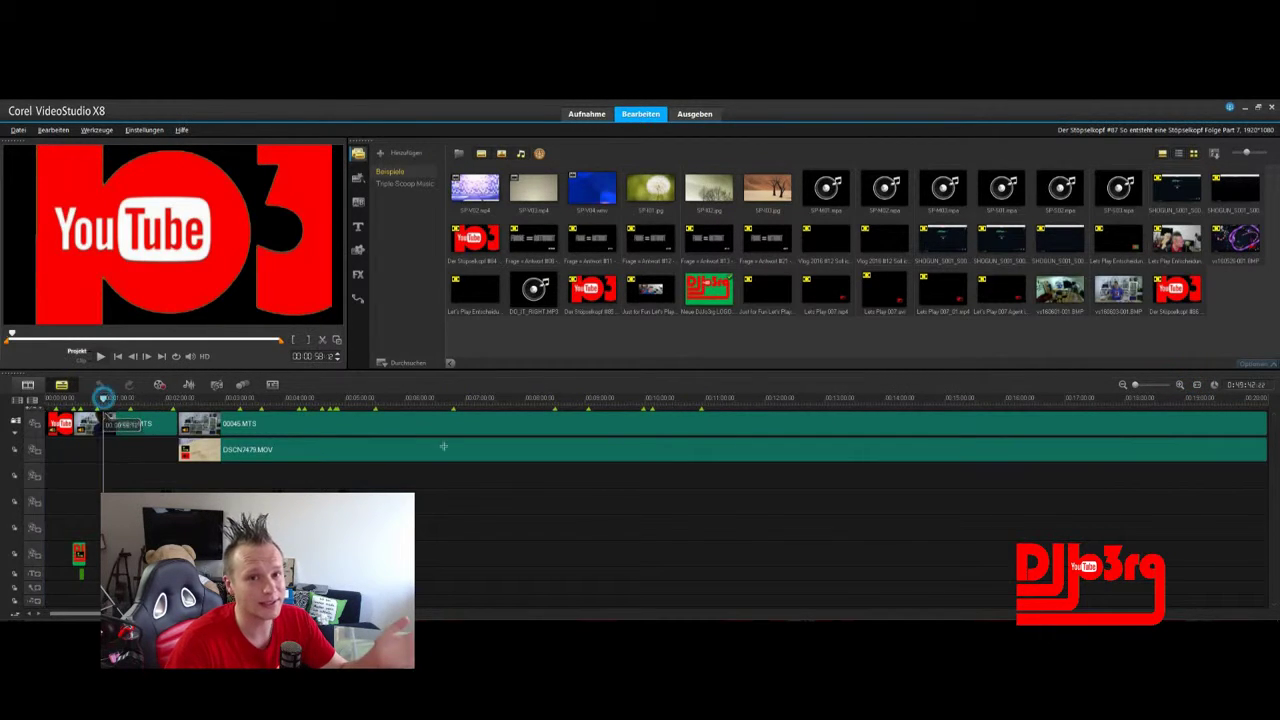
pyautogui.click(1180, 386)
pyautogui.click(1180, 386)
pyautogui.click(1180, 386)
pyautogui.click(1180, 386)
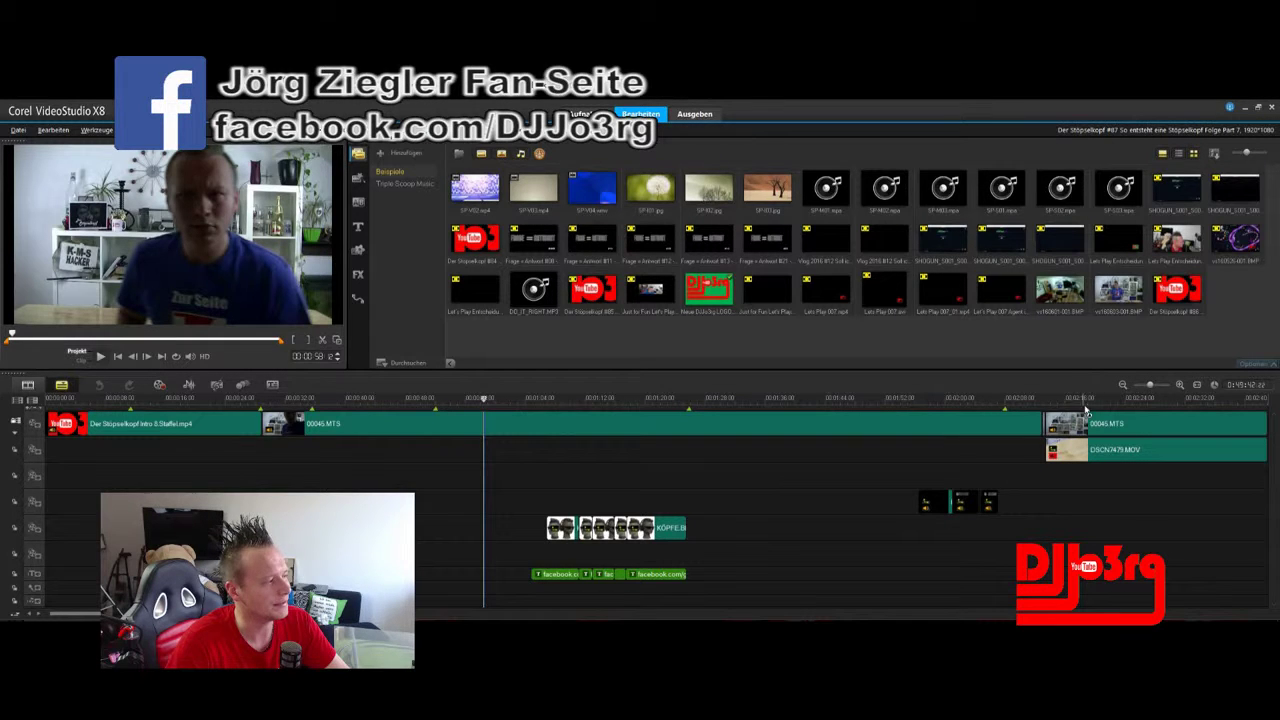
# Step: Move the DSCN7479.MOV overlay from the middle of the picture into the lower-right corner of the frame
pyautogui.click(1046, 398)
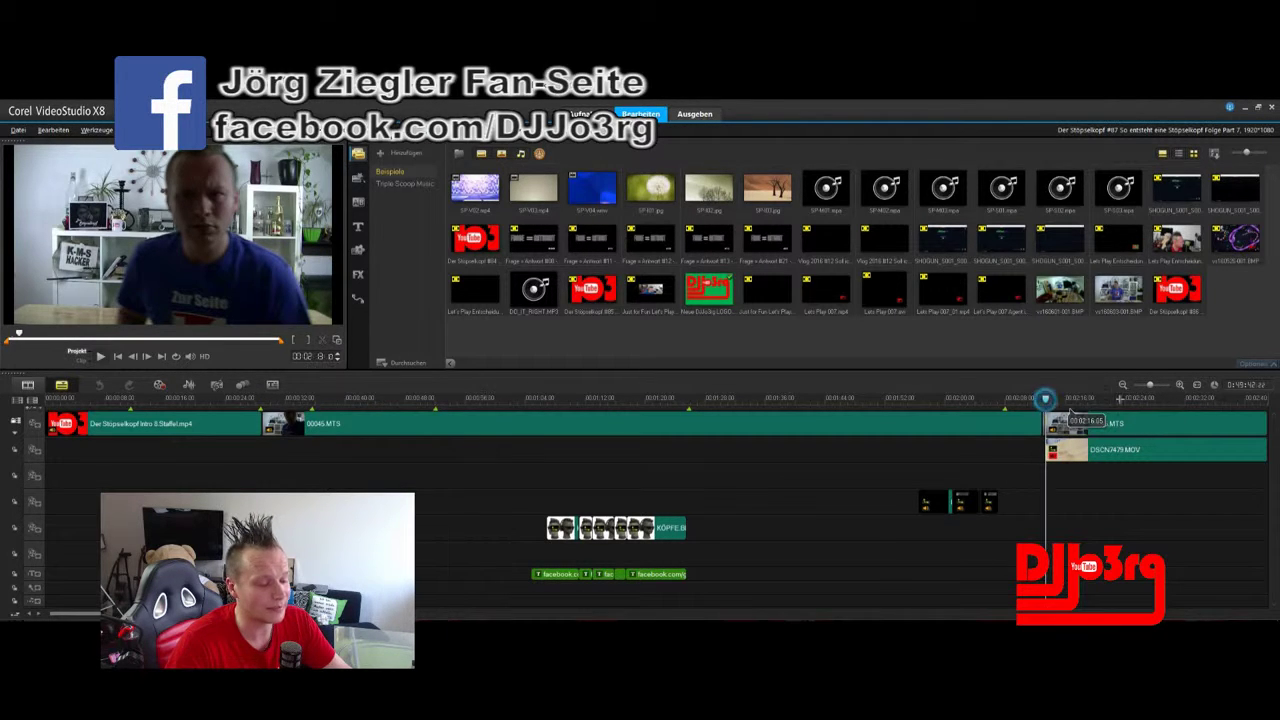
pyautogui.click(1180, 385)
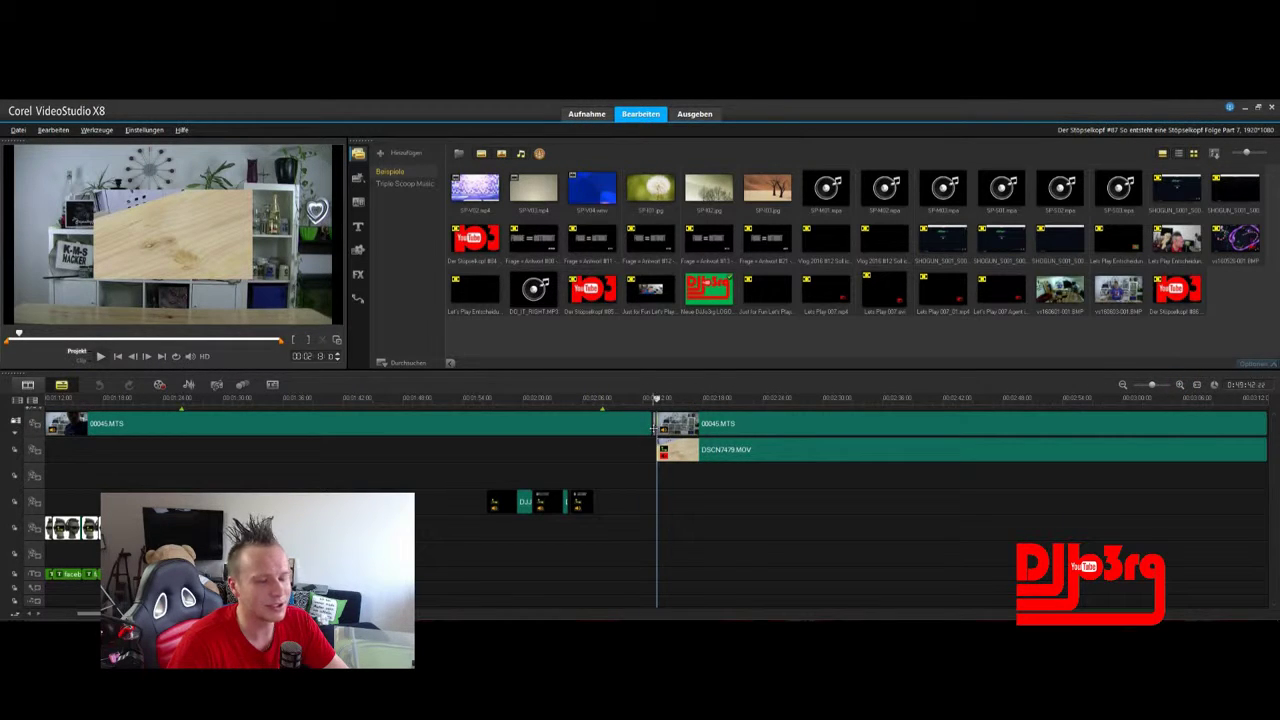
pyautogui.moveTo(700, 400); pyautogui.dragTo(837, 398)
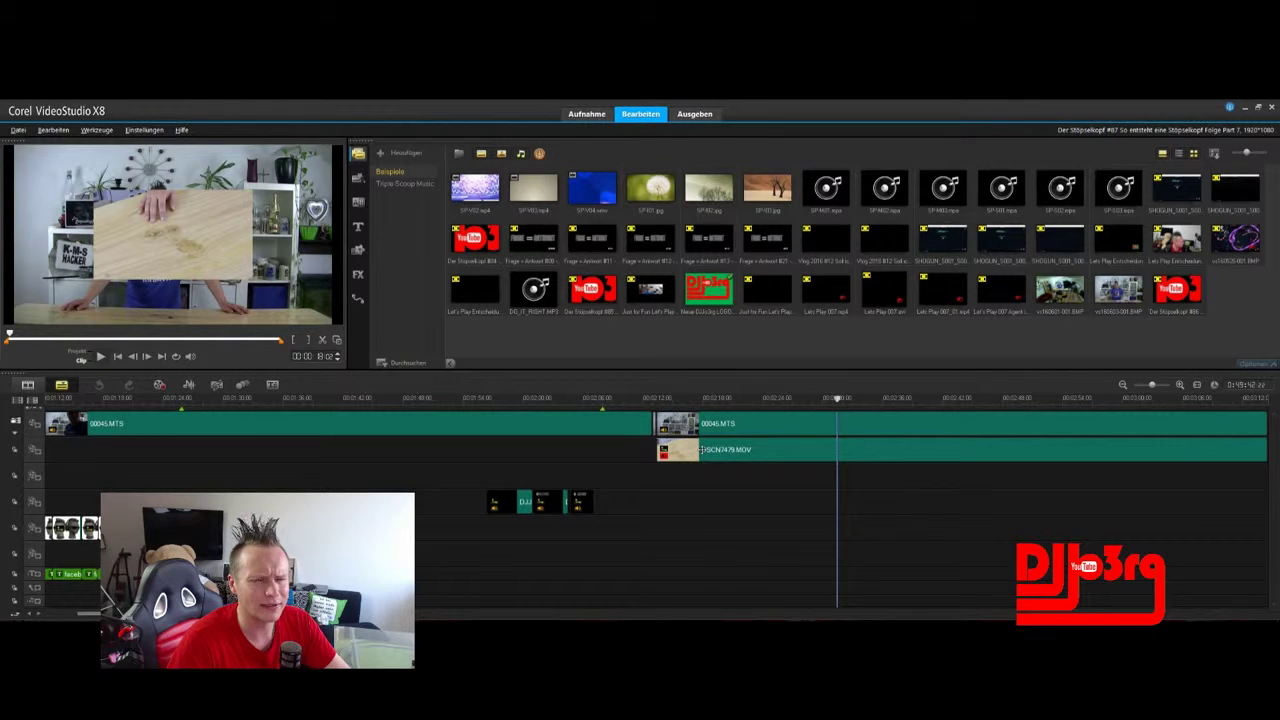
pyautogui.doubleClick(702, 449)
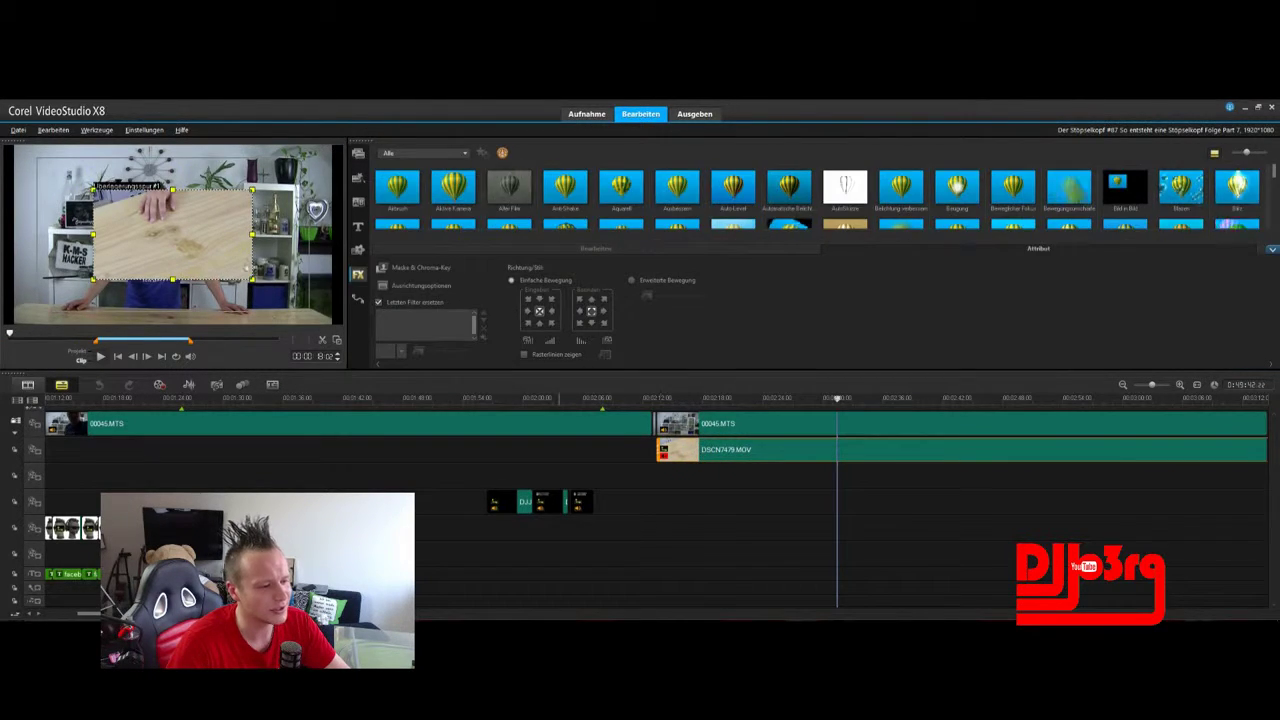
pyautogui.moveTo(133, 225); pyautogui.dragTo(235, 282)
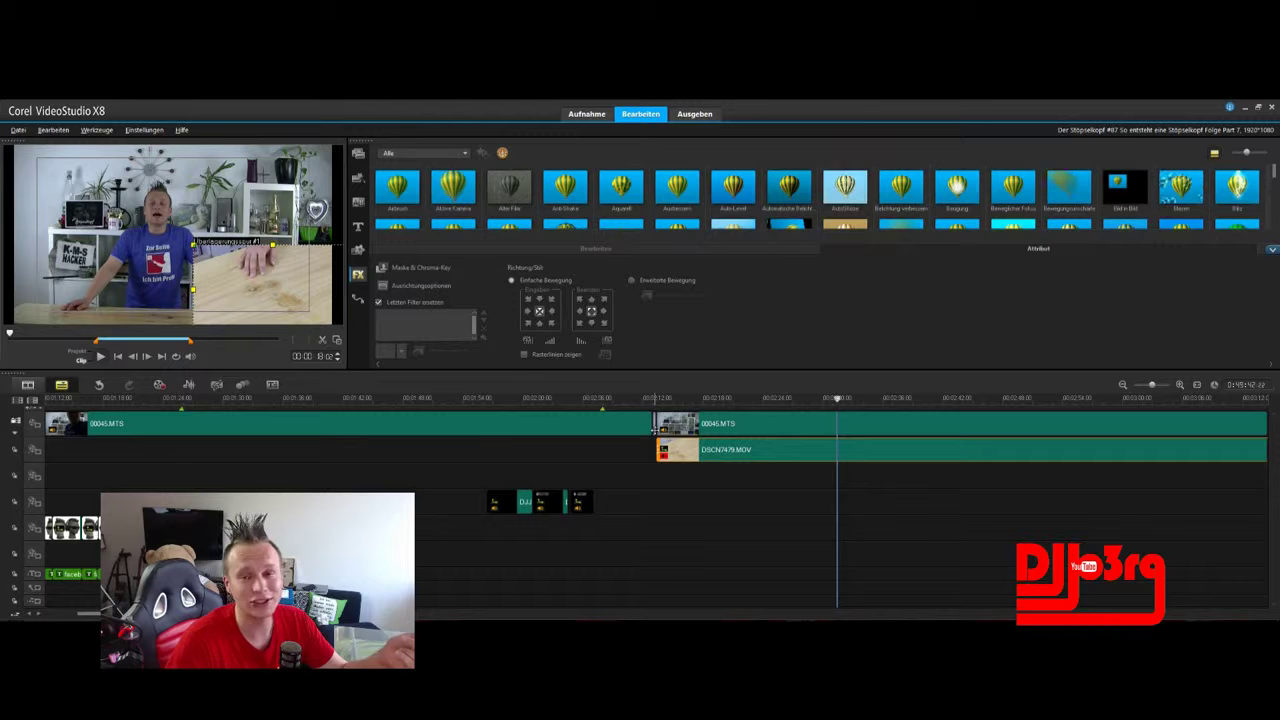
# Step: Find the usable start after the overlay begins and split both 00045.MTS and DSCN7479.MOV at 00:02:29:01
pyautogui.moveTo(838, 399); pyautogui.dragTo(820, 395)
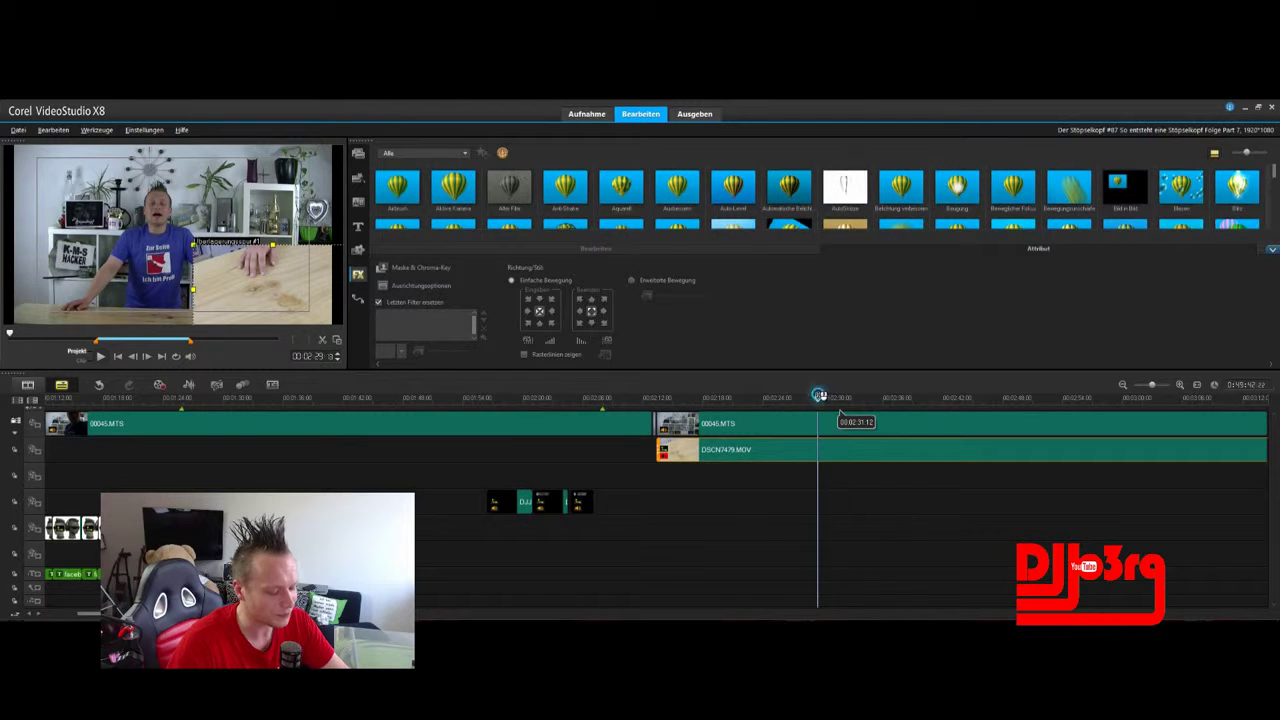
pyautogui.click(768, 398)
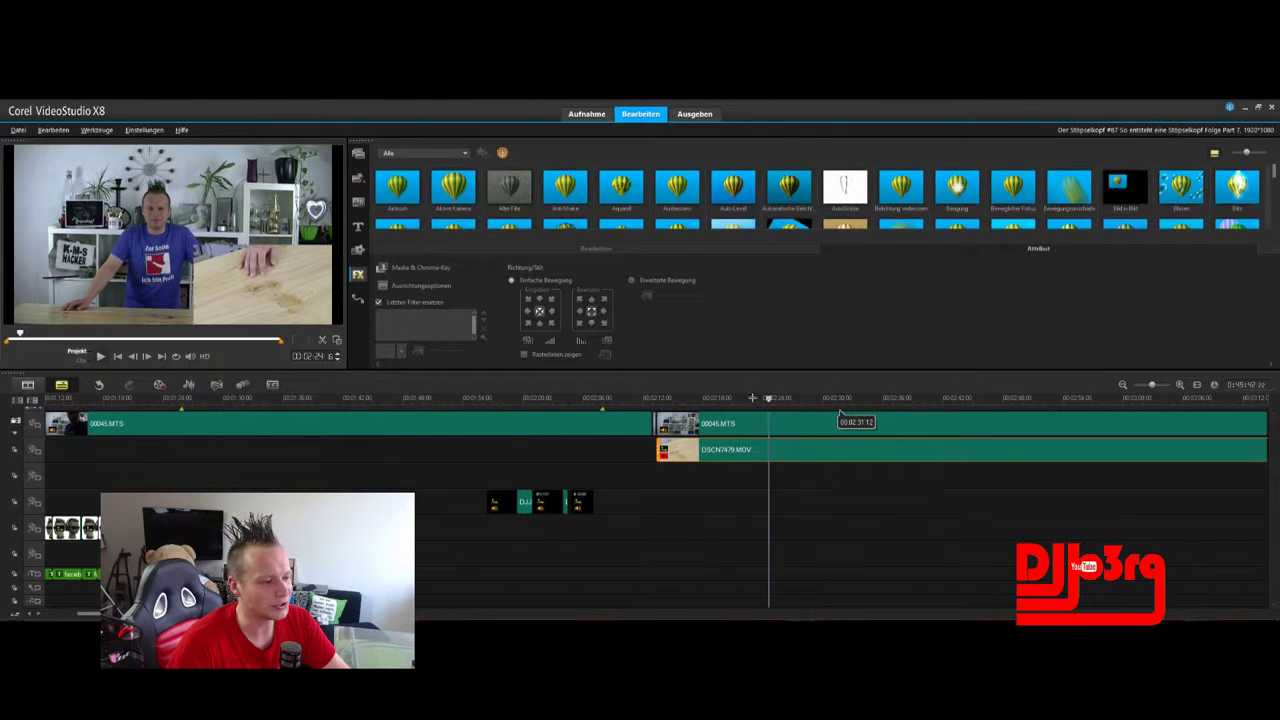
pyautogui.click(764, 399)
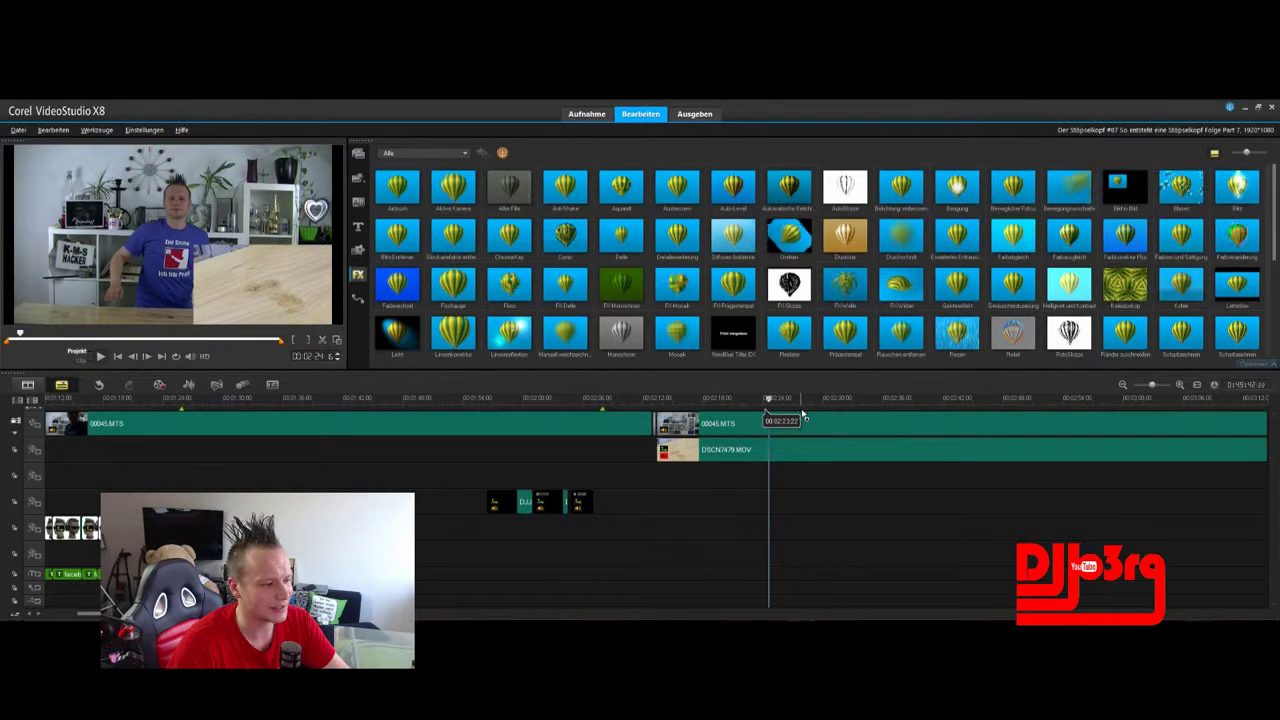
pyautogui.click(799, 403)
pyautogui.press('space')
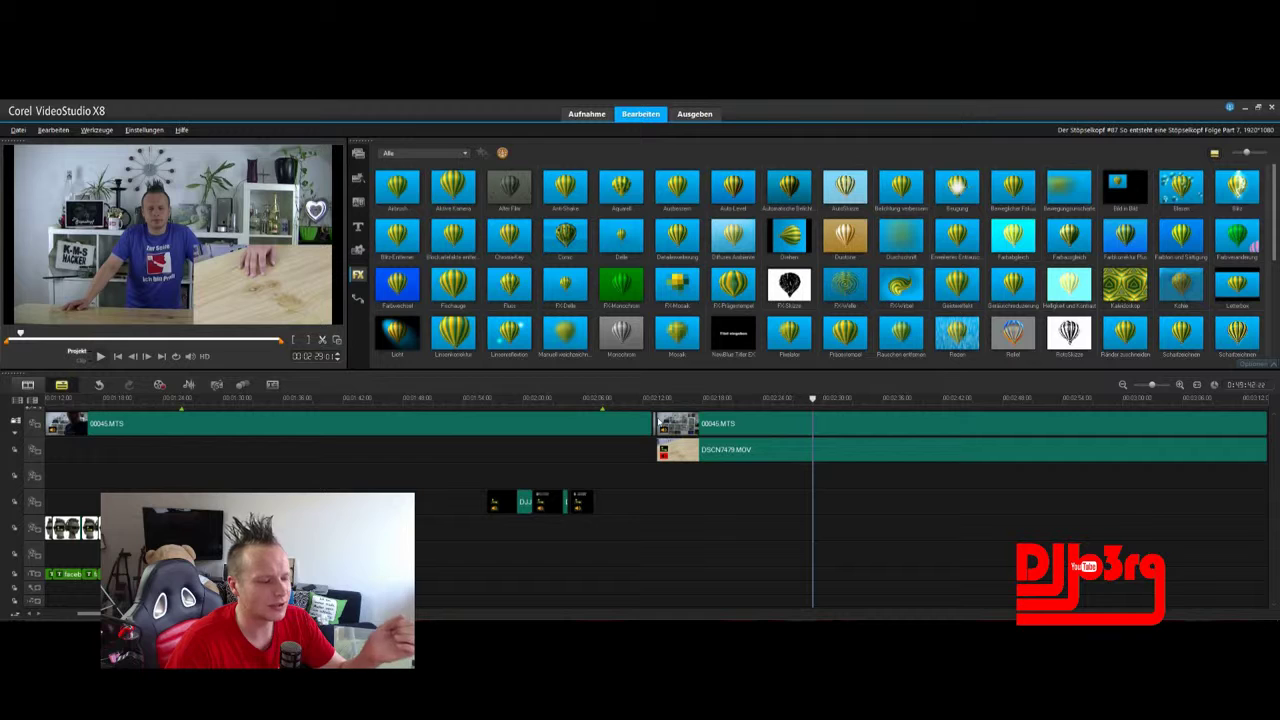
pyautogui.click(322, 340)
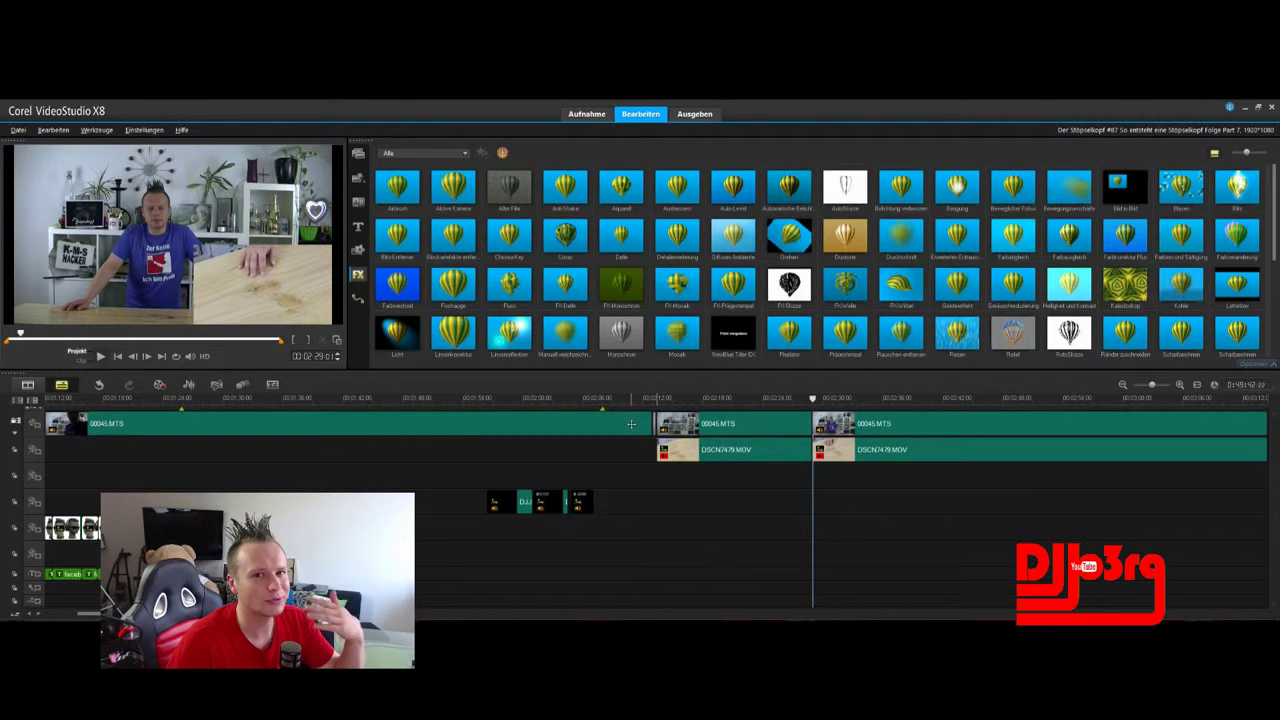
# Step: Delete the 00045.MTS sections between the intro and the split, and the DSCN7479.MOV section before the split
pyautogui.click(638, 430)
pyautogui.press('Delete')
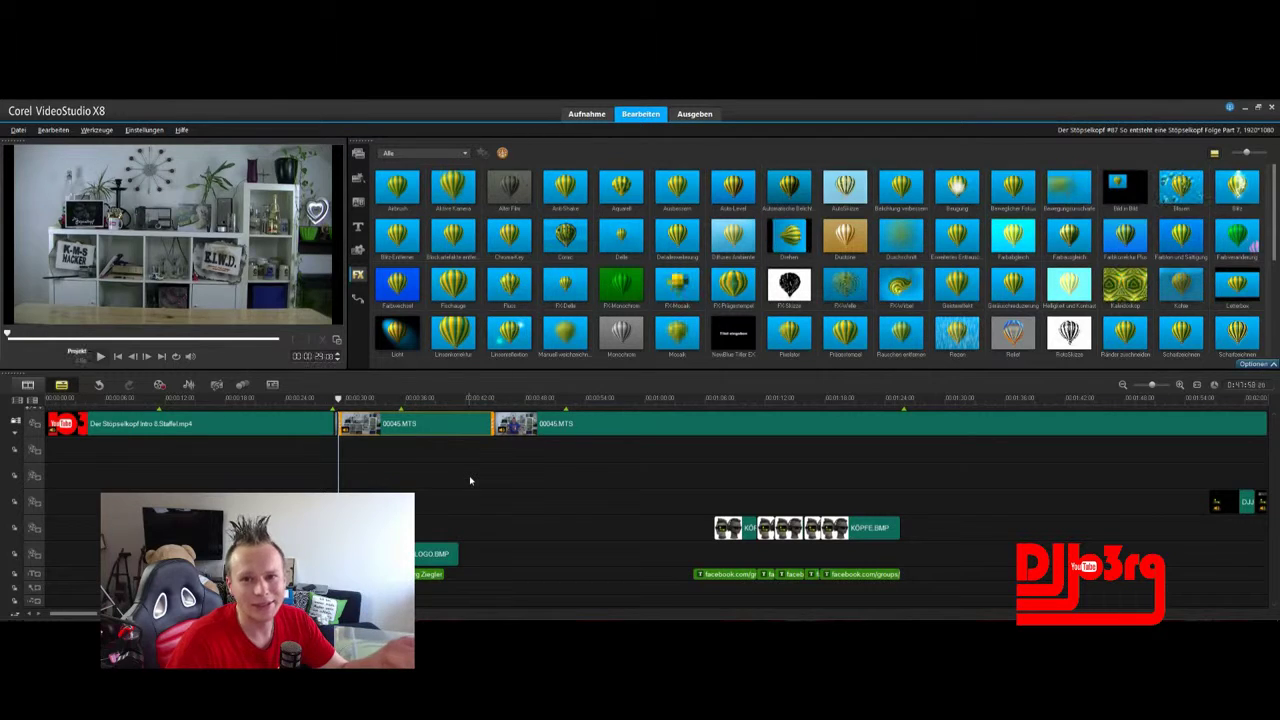
pyautogui.click(1123, 385)
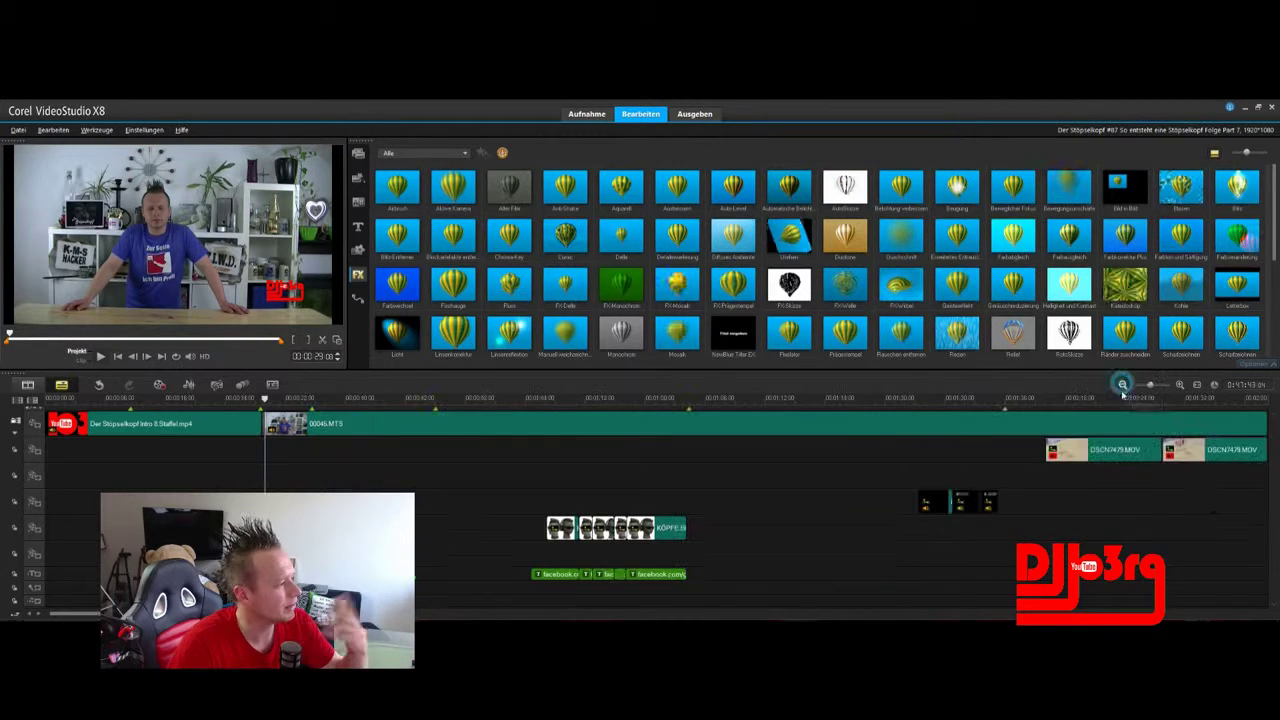
pyautogui.click(1097, 441)
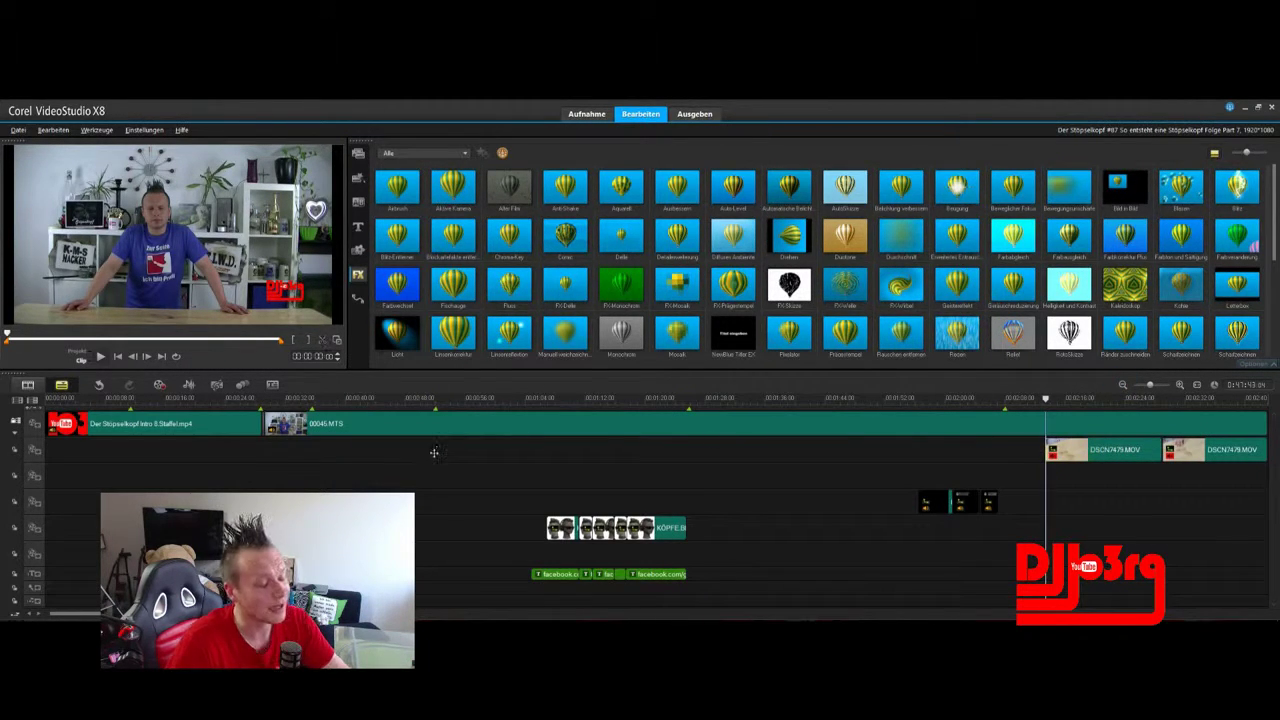
pyautogui.moveTo(1062, 453); pyautogui.dragTo(401, 453)
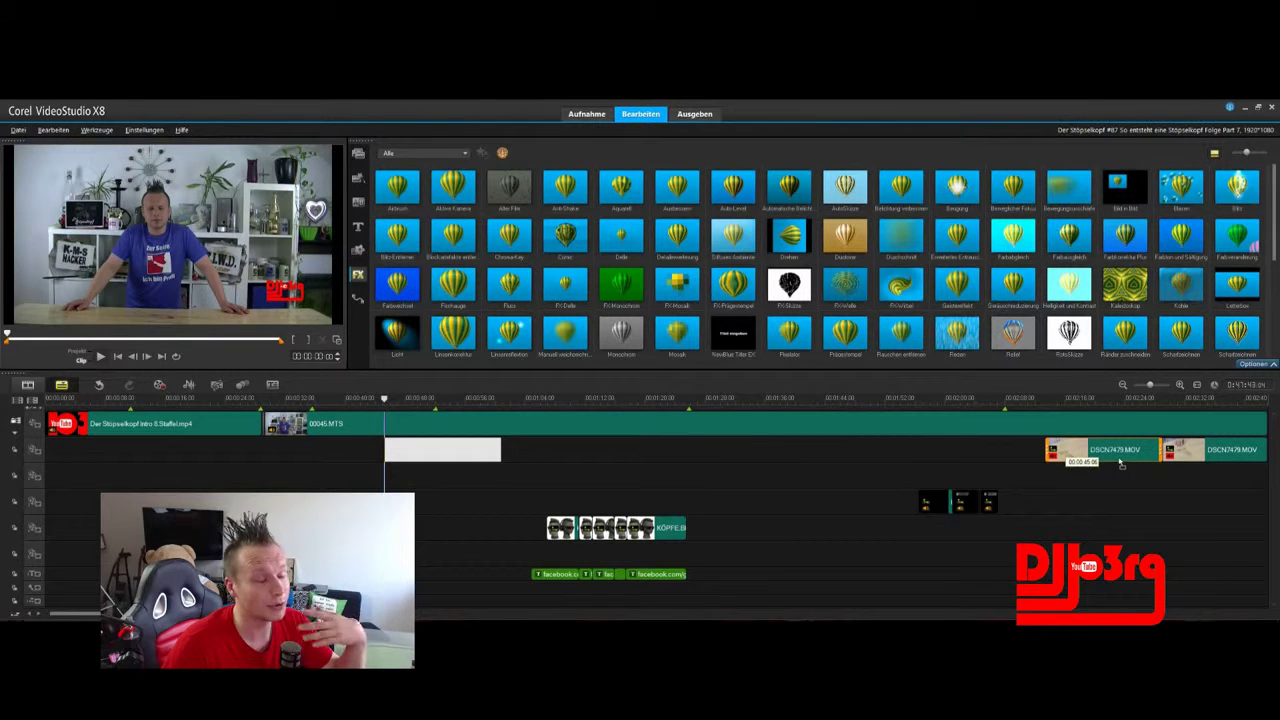
pyautogui.press('Delete')
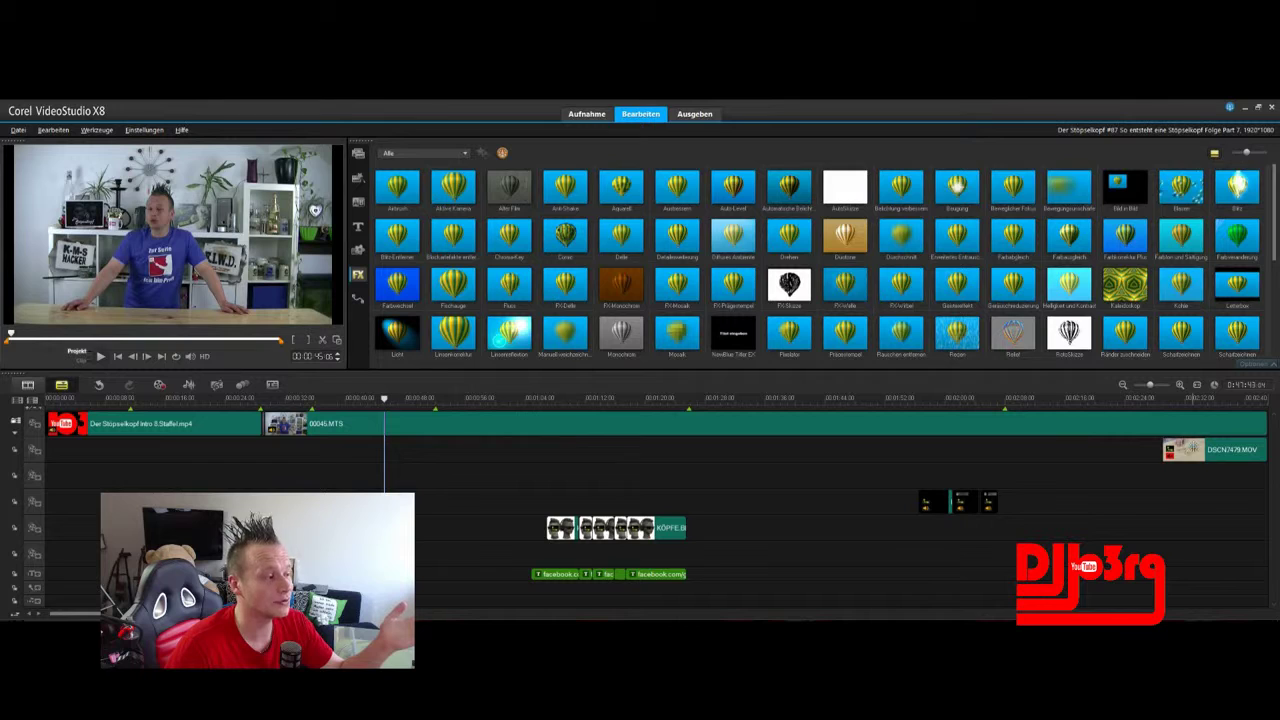
# Step: Delete the leftover 00045.MTS sliver after the intro and align the remaining DSCN7479.MOV overlay with the start of the main clip
pyautogui.click(1192, 452)
pyautogui.moveTo(279, 455); pyautogui.dragTo(325, 451)
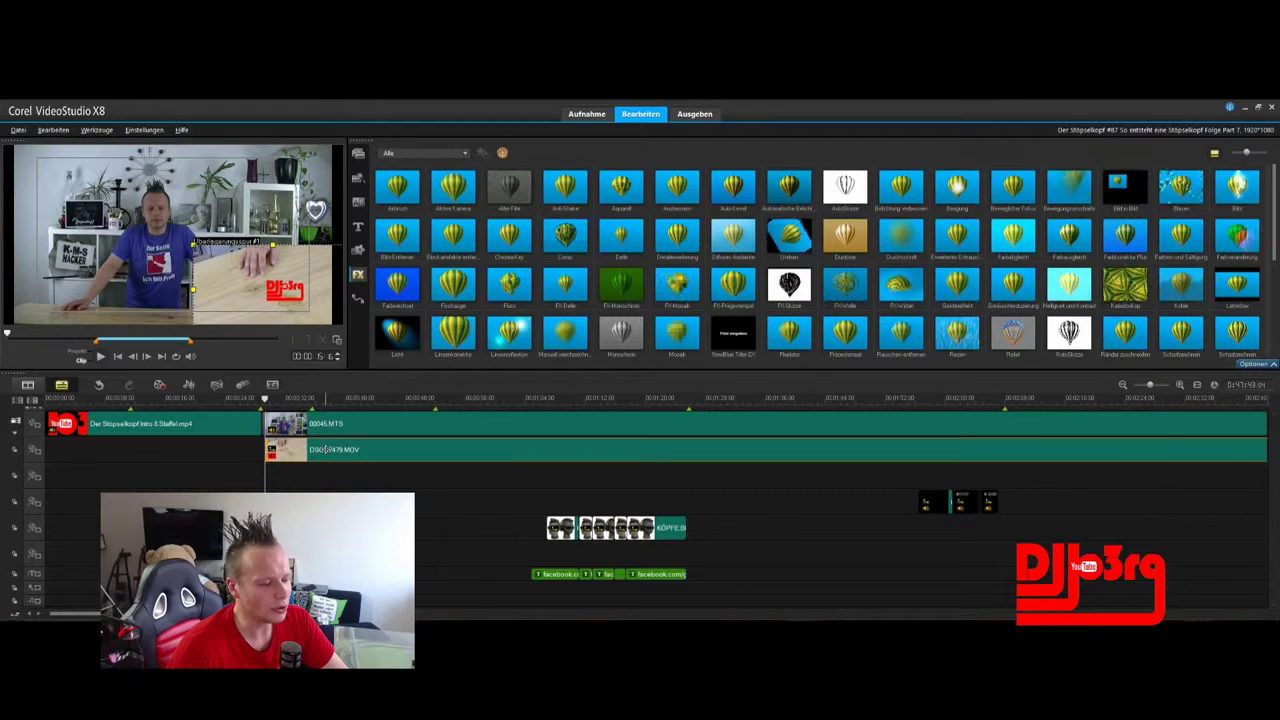
pyautogui.click(1179, 385)
pyautogui.click(1179, 385)
pyautogui.click(1179, 385)
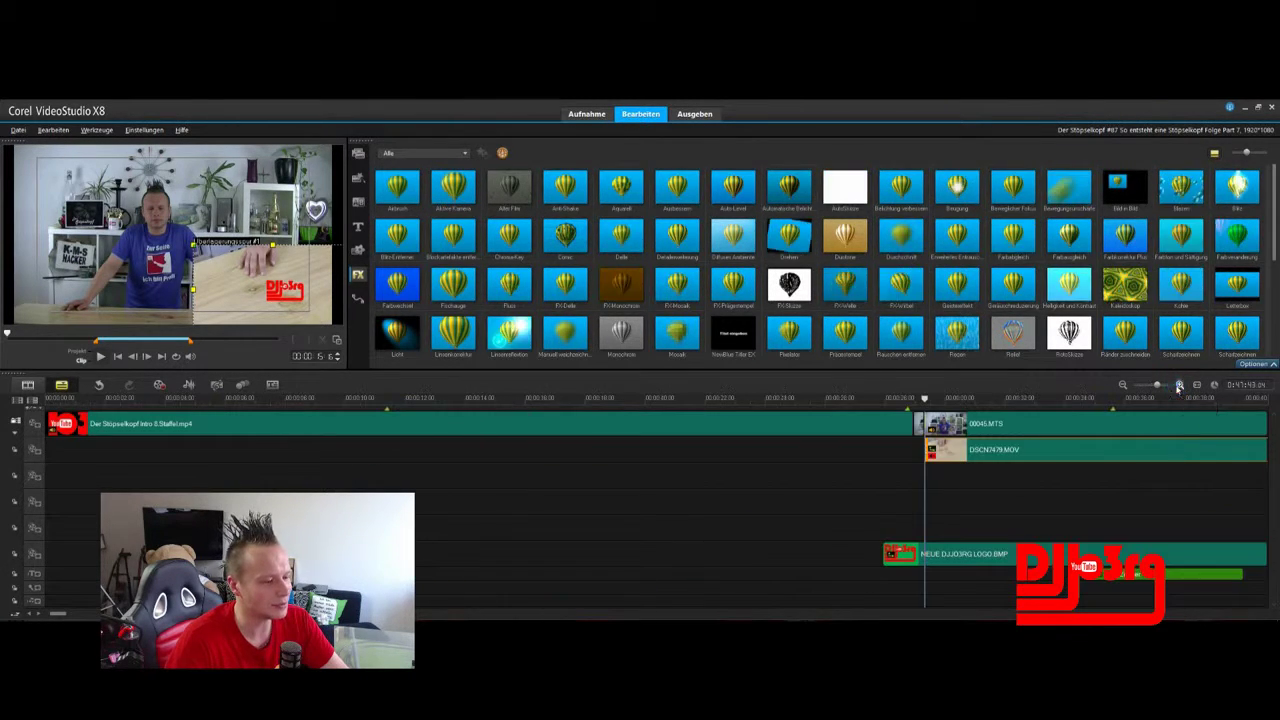
pyautogui.click(919, 424)
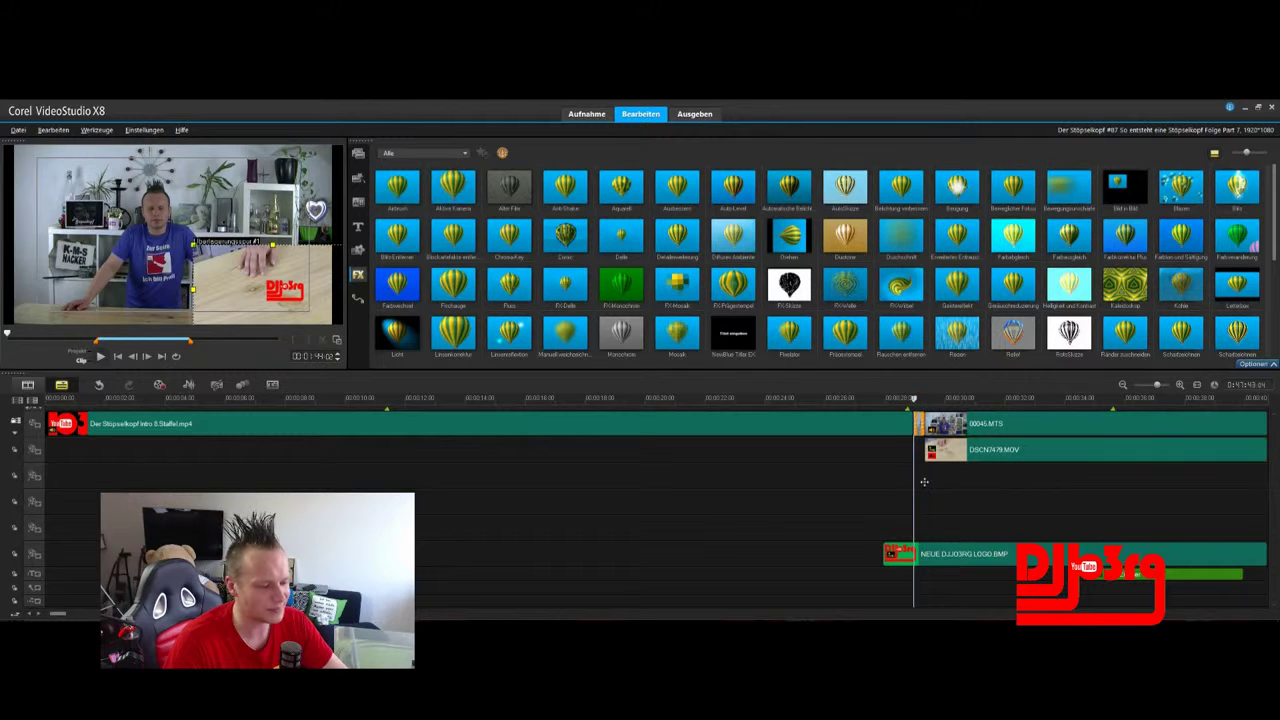
pyautogui.click(924, 484)
pyautogui.click(919, 426)
pyautogui.press('Delete')
pyautogui.moveTo(913, 400); pyautogui.dragTo(935, 400)
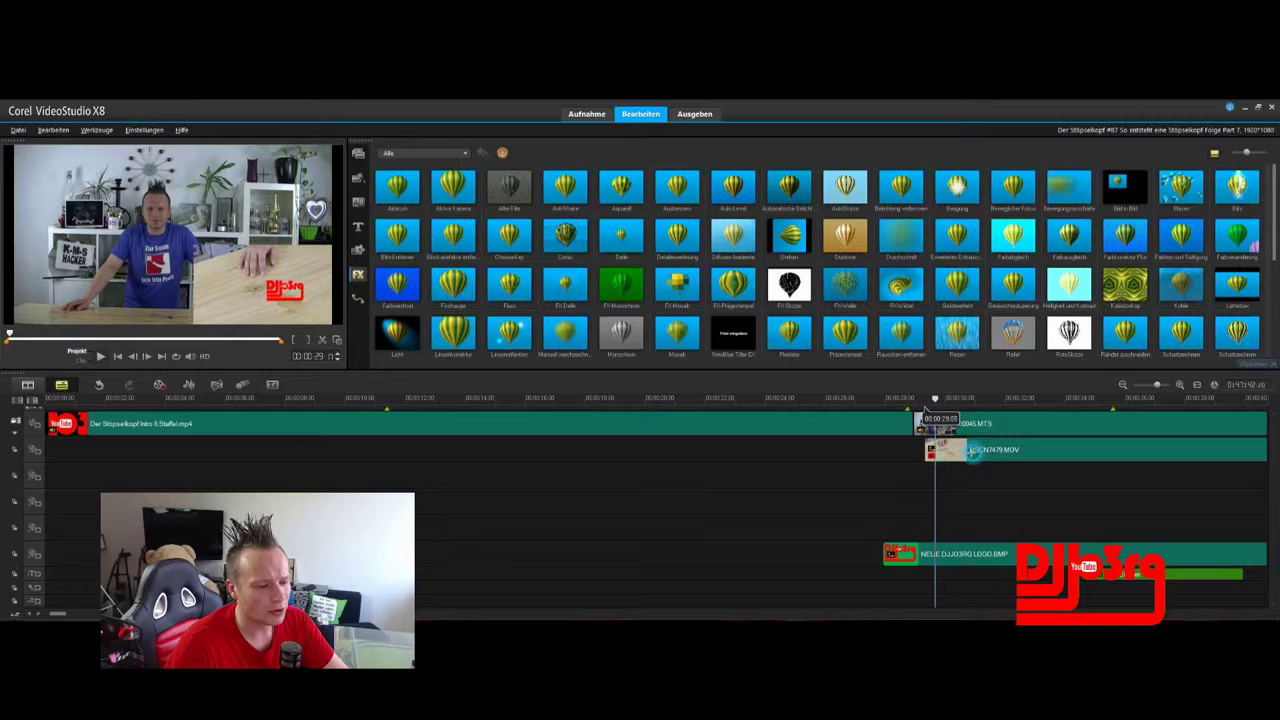
pyautogui.moveTo(976, 453)
pyautogui.mouseDown()
pyautogui.moveTo(955, 454)
pyautogui.moveTo(966, 455)
pyautogui.mouseUp()
# Step: Play and scrub through both clips to find the next usable passage, and cut away the 00045.MTS and DSCN7479.MOV footage before it
pyautogui.click(978, 399)
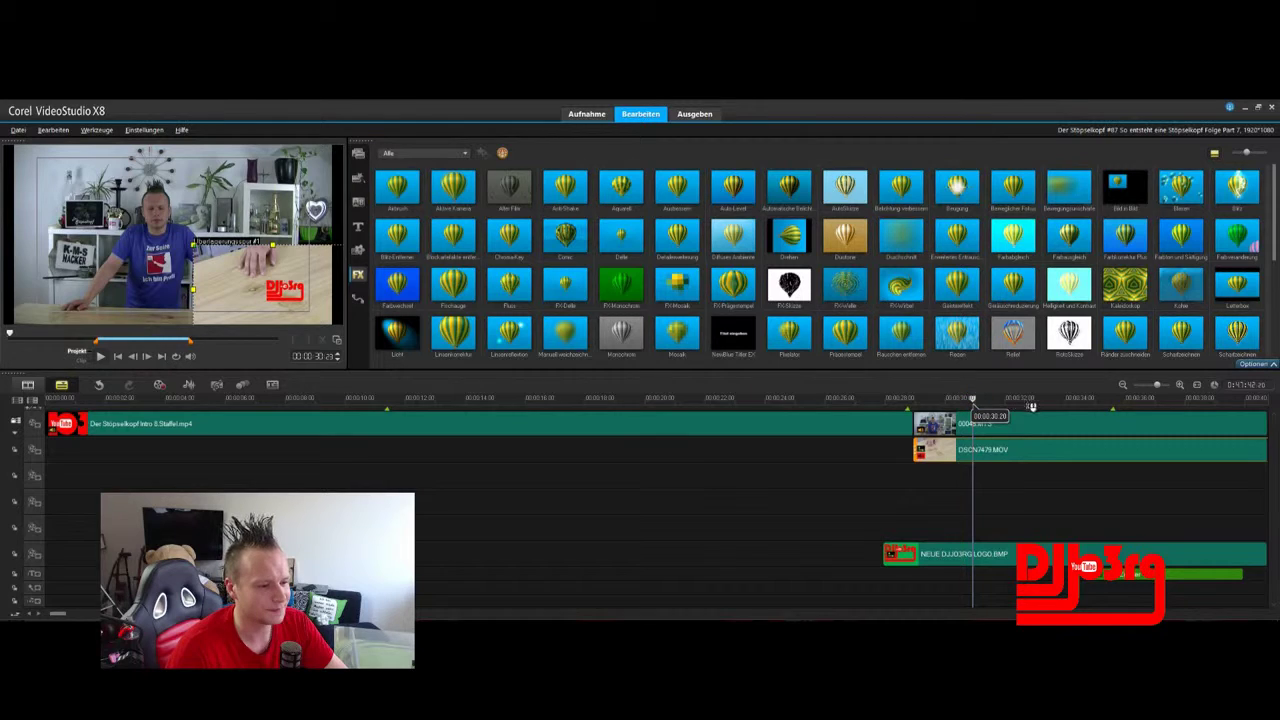
pyautogui.moveTo(1042, 405); pyautogui.dragTo(1259, 417)
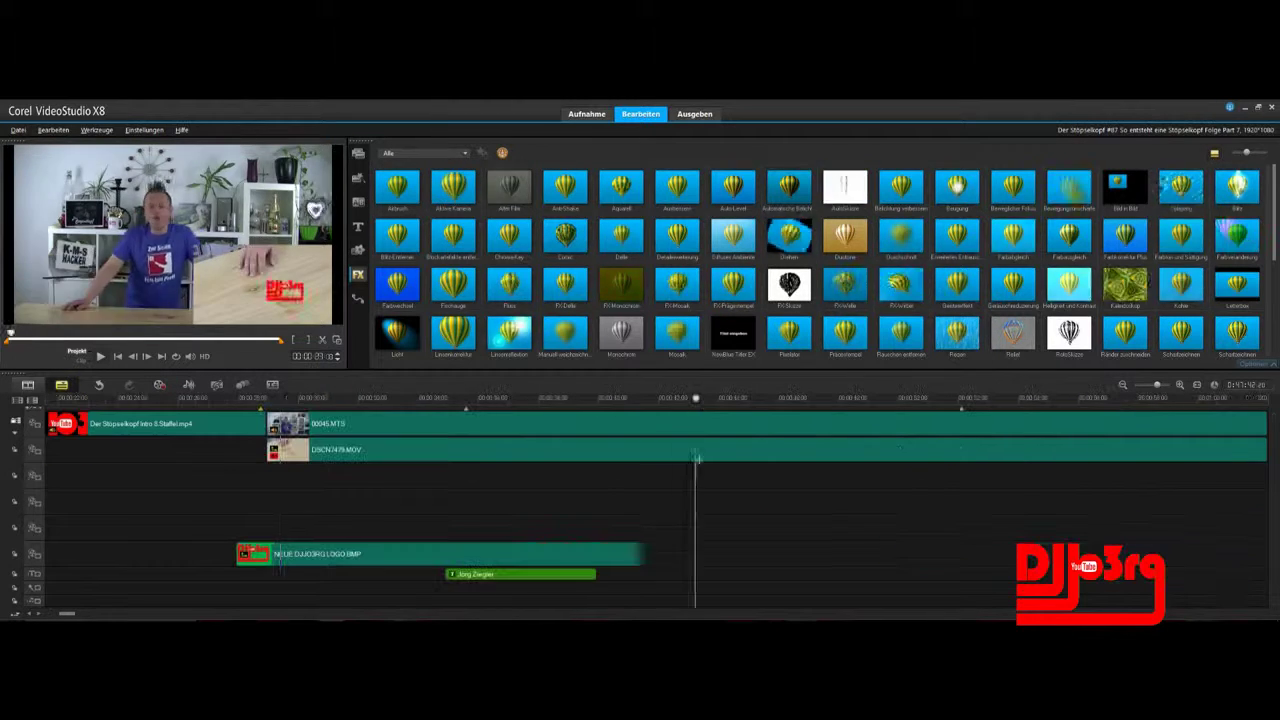
pyautogui.click(100, 356)
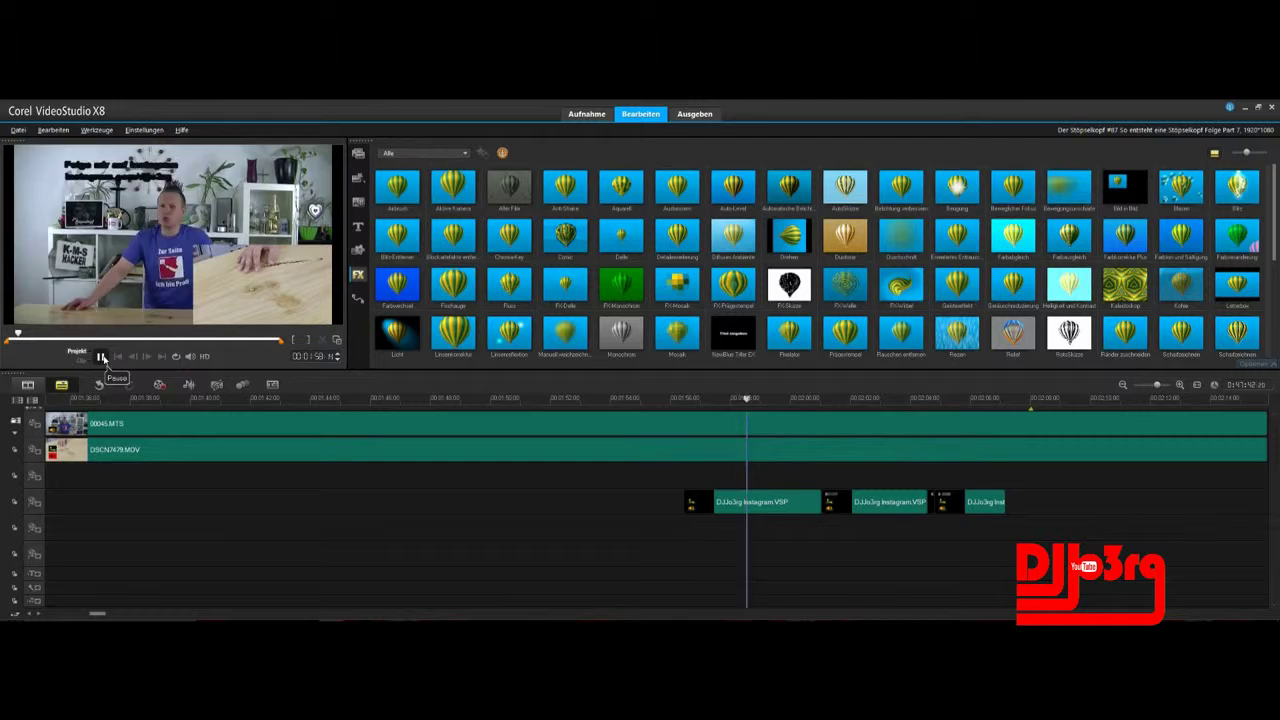
pyautogui.click(143, 398)
pyautogui.click(101, 357)
pyautogui.click(101, 357)
pyautogui.moveTo(97, 613); pyautogui.dragTo(93, 613)
pyautogui.moveTo(459, 398); pyautogui.dragTo(134, 398)
pyautogui.moveTo(92, 612); pyautogui.dragTo(89, 612)
pyautogui.moveTo(248, 398)
pyautogui.mouseDown()
pyautogui.moveTo(271, 400)
pyautogui.moveTo(256, 400)
pyautogui.mouseUp()
pyautogui.click(147, 357)
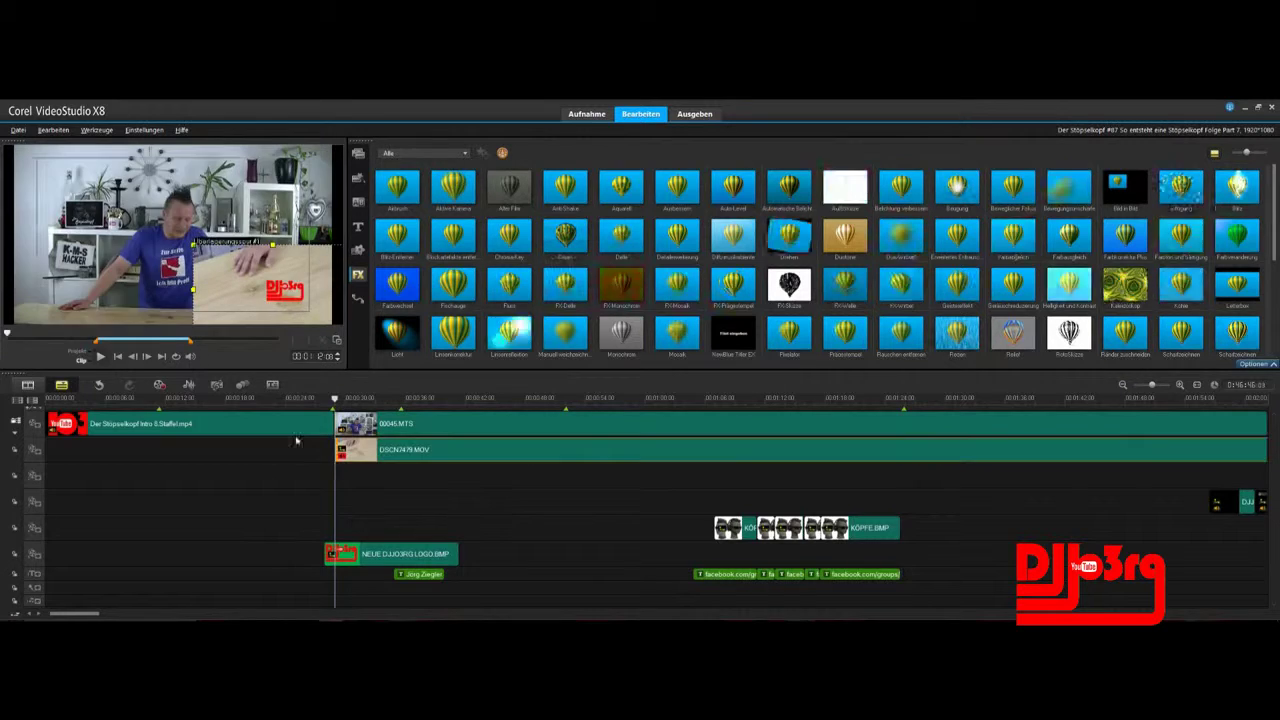
# Step: Play the clips after the intro and split both 00045.MTS and DSCN7479.MOV shortly after their start
pyautogui.click(100, 356)
pyautogui.click(100, 357)
pyautogui.moveTo(440, 400); pyautogui.dragTo(432, 400)
pyautogui.click(448, 423)
pyautogui.click(337, 340)
pyautogui.click(400, 450)
pyautogui.click(337, 340)
# Step: Delete the short front sections of both clips and move the remaining DSCN7479.MOV overlay back to the end of the intro
pyautogui.click(376, 428)
pyautogui.click(376, 449)
pyautogui.press('Delete')
pyautogui.click(376, 426)
pyautogui.press('Delete')
pyautogui.moveTo(459, 453); pyautogui.dragTo(362, 460)
# Step: Play through the trimmed footage to find the next cut point, and split 00045.MTS and DSCN7479.MOV just before the first Instagram overlay
pyautogui.click(301, 399)
pyautogui.click(101, 357)
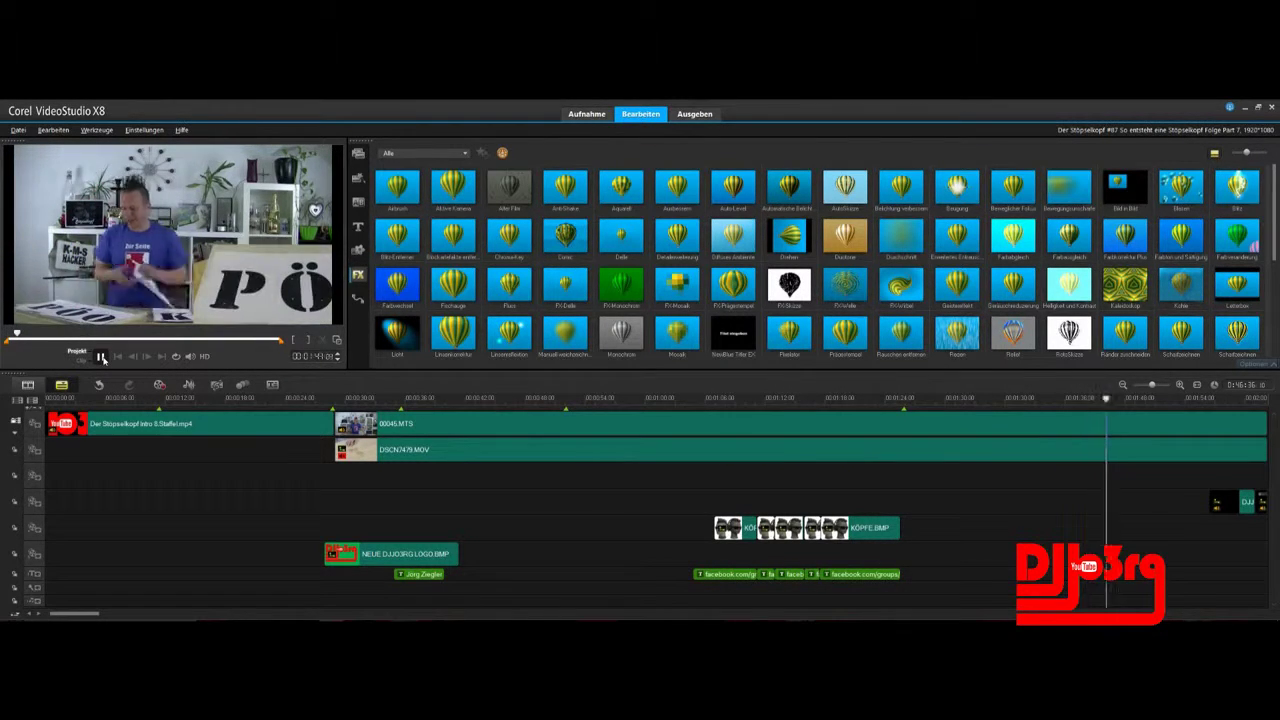
pyautogui.click(101, 357)
pyautogui.moveTo(714, 399); pyautogui.dragTo(1058, 472)
pyautogui.click(101, 356)
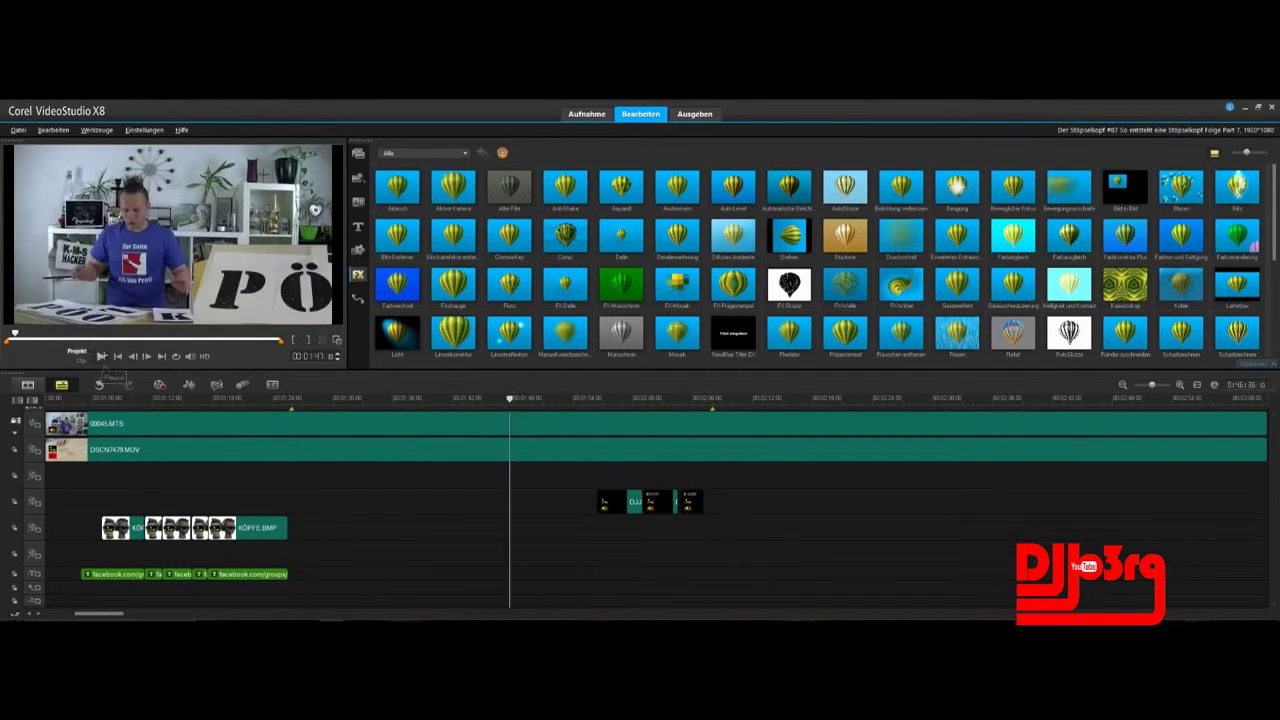
pyautogui.click(102, 357)
pyautogui.moveTo(512, 398); pyautogui.dragTo(474, 399)
pyautogui.click(102, 358)
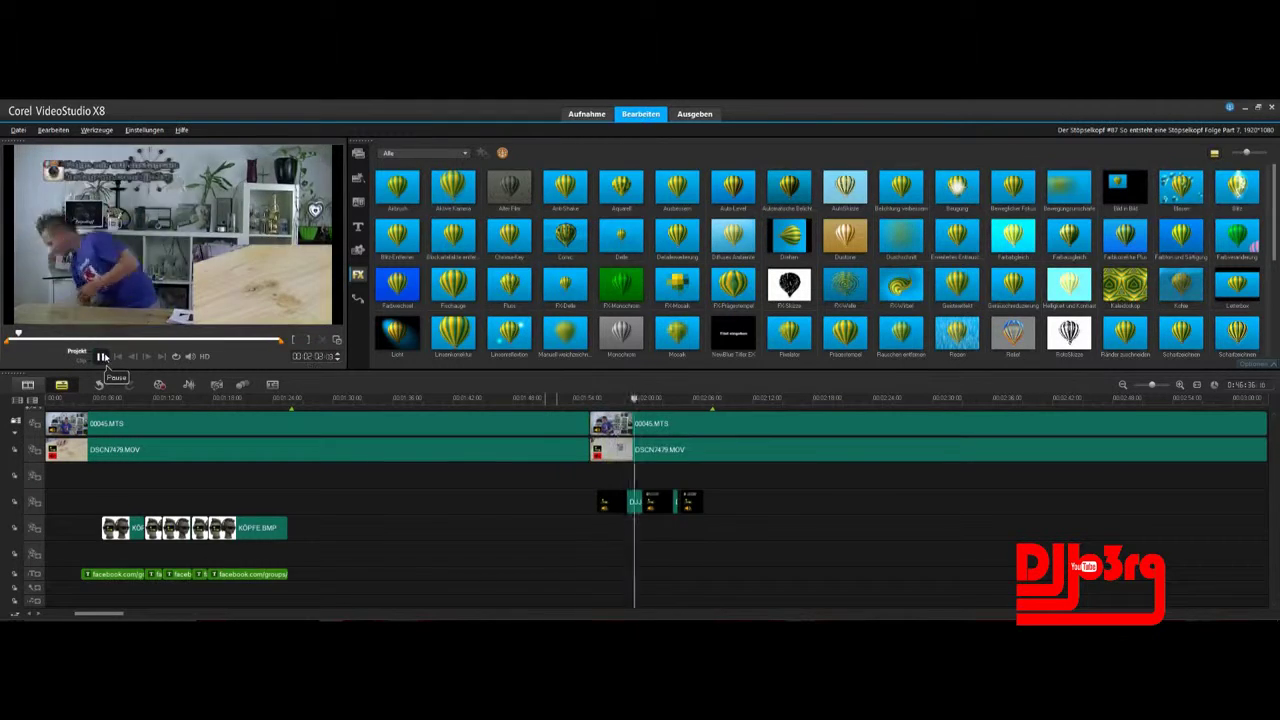
pyautogui.click(97, 337)
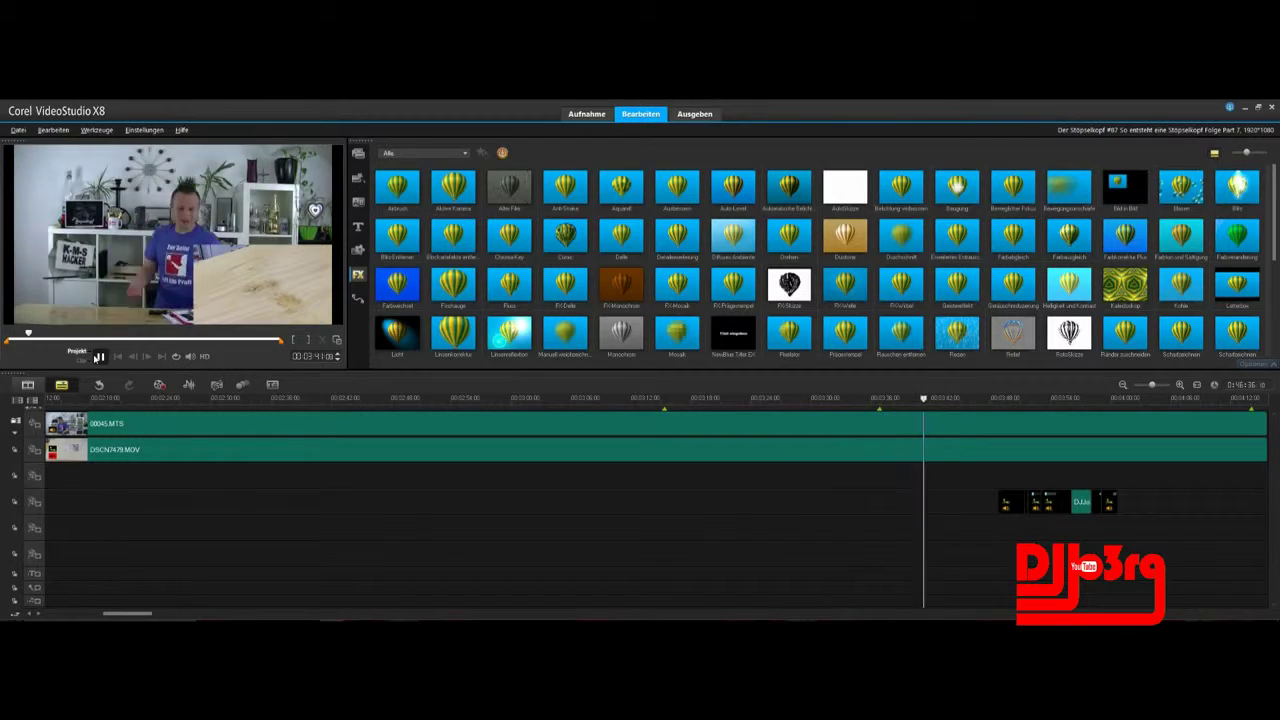
# Step: Play on through the footage and split 00045.MTS and DSCN7479.MOV at about 00:02:49 and 00:03:42
pyautogui.click(57, 398)
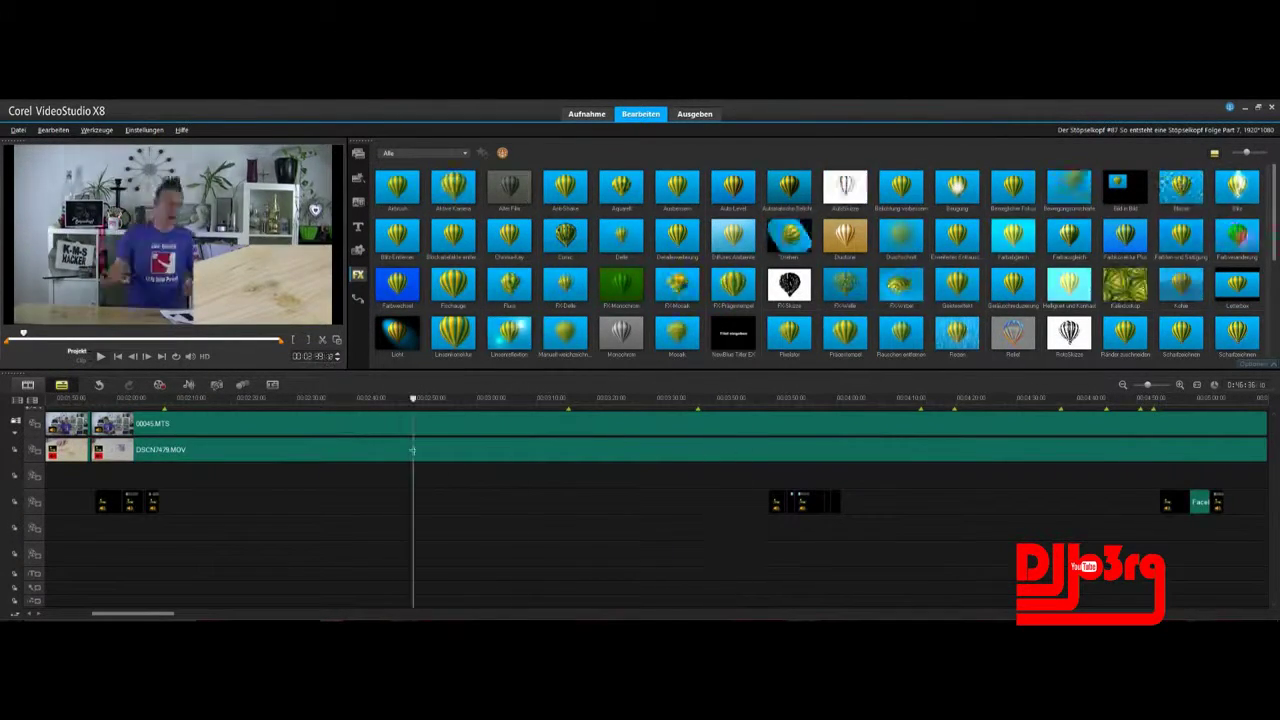
pyautogui.click(100, 356)
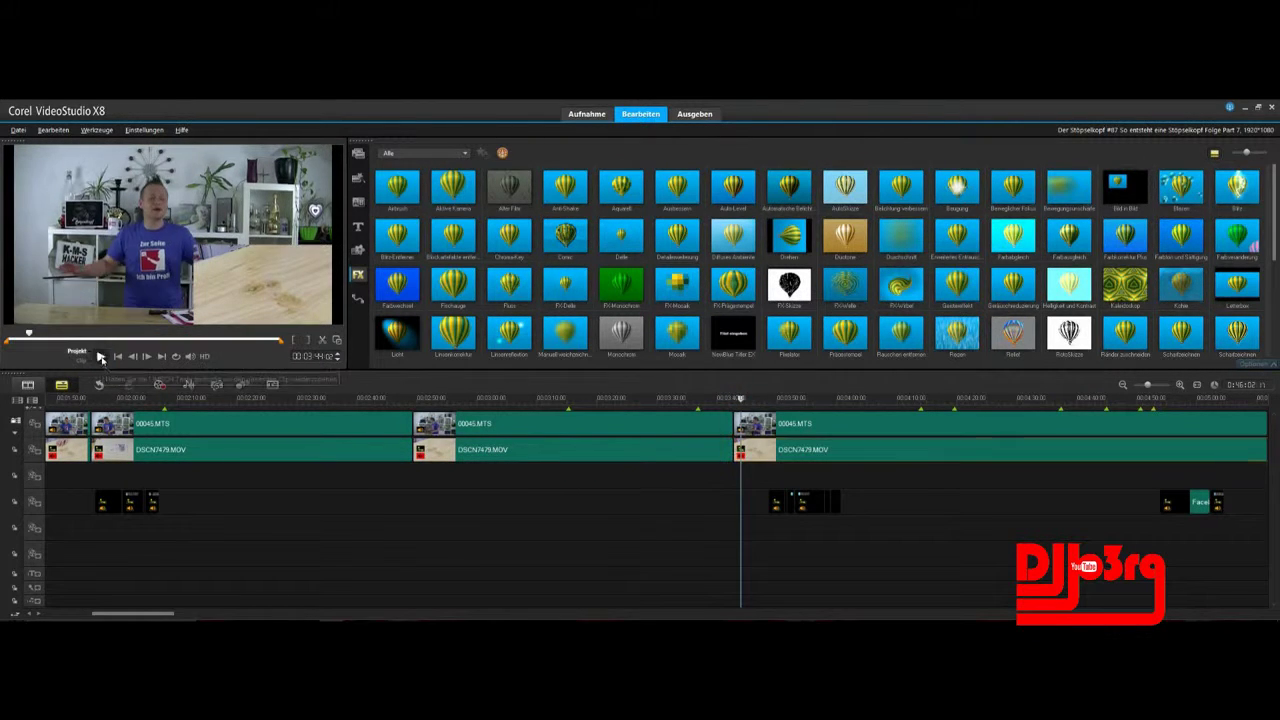
pyautogui.click(100, 357)
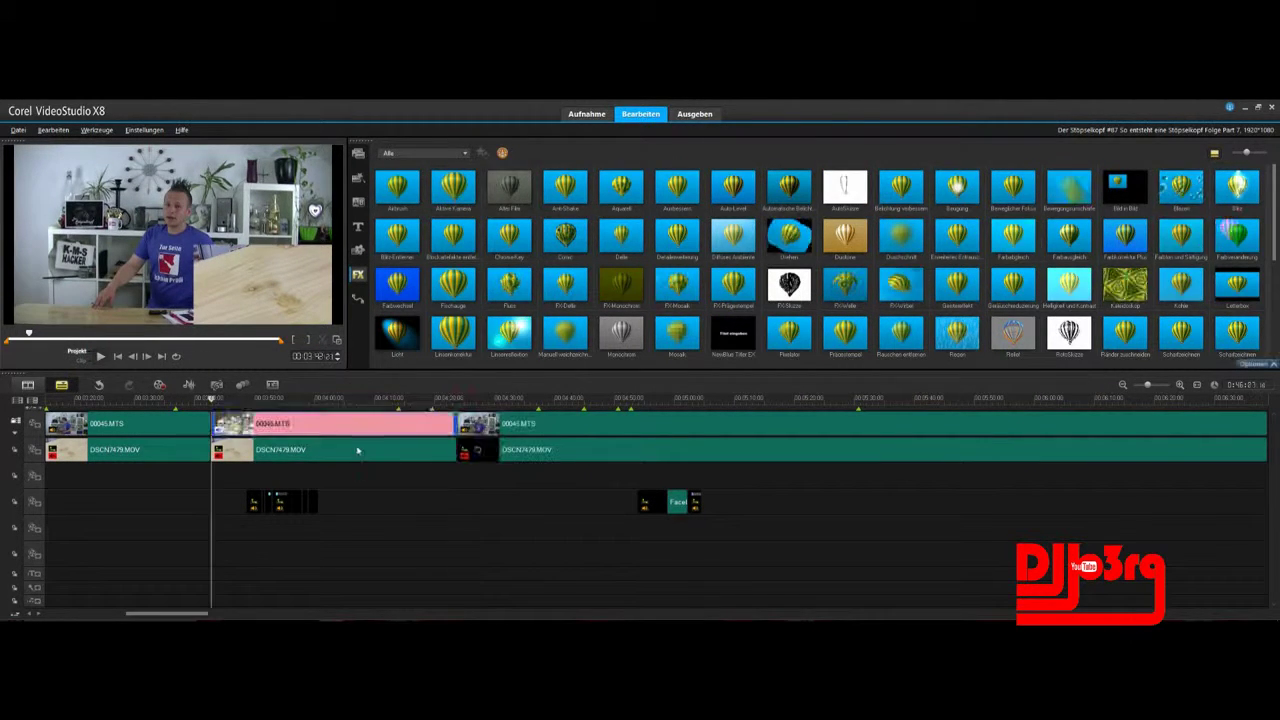
# Step: Delete the section of both clips after 00:03:42, move the remaining DSCN7479.MOV back to close the gap, and play over the join
pyautogui.keyDown('shift'); pyautogui.click(358, 450); pyautogui.keyUp('shift')
pyautogui.press('Delete')
pyautogui.moveTo(503, 451); pyautogui.dragTo(256, 453)
pyautogui.click(100, 356)
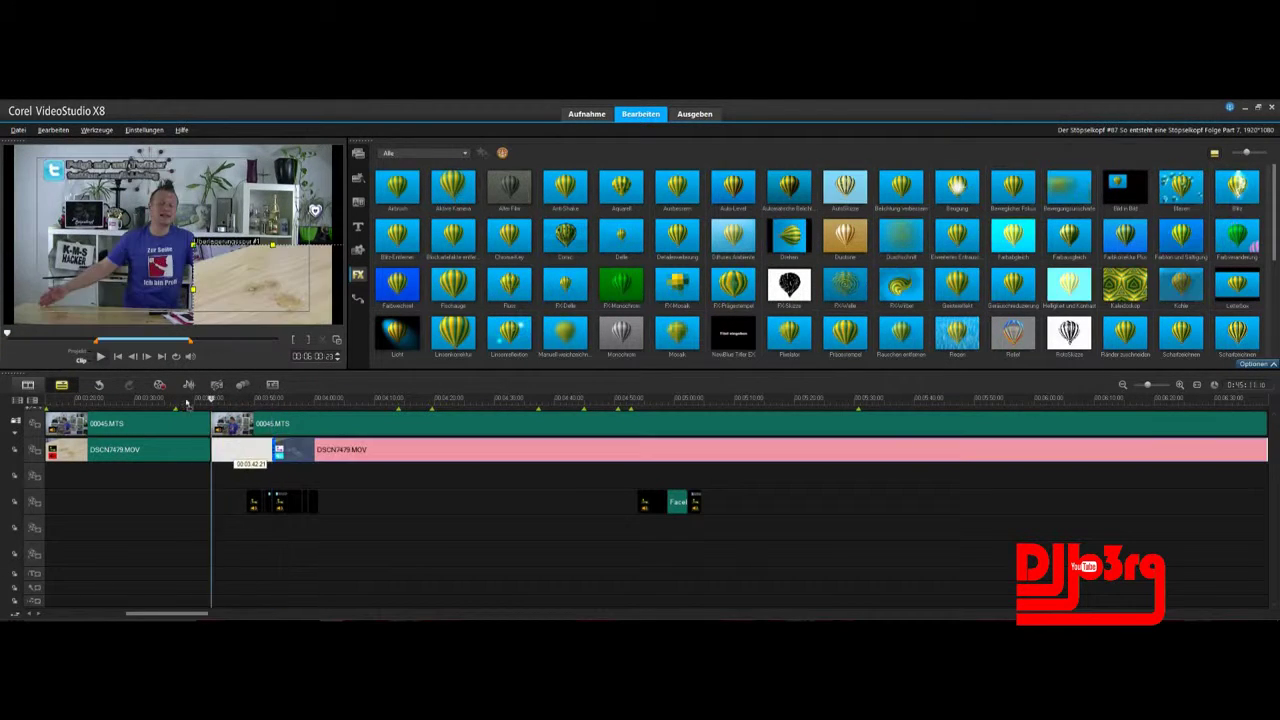
pyautogui.press('Delete')
pyautogui.click(187, 403)
pyautogui.click(100, 356)
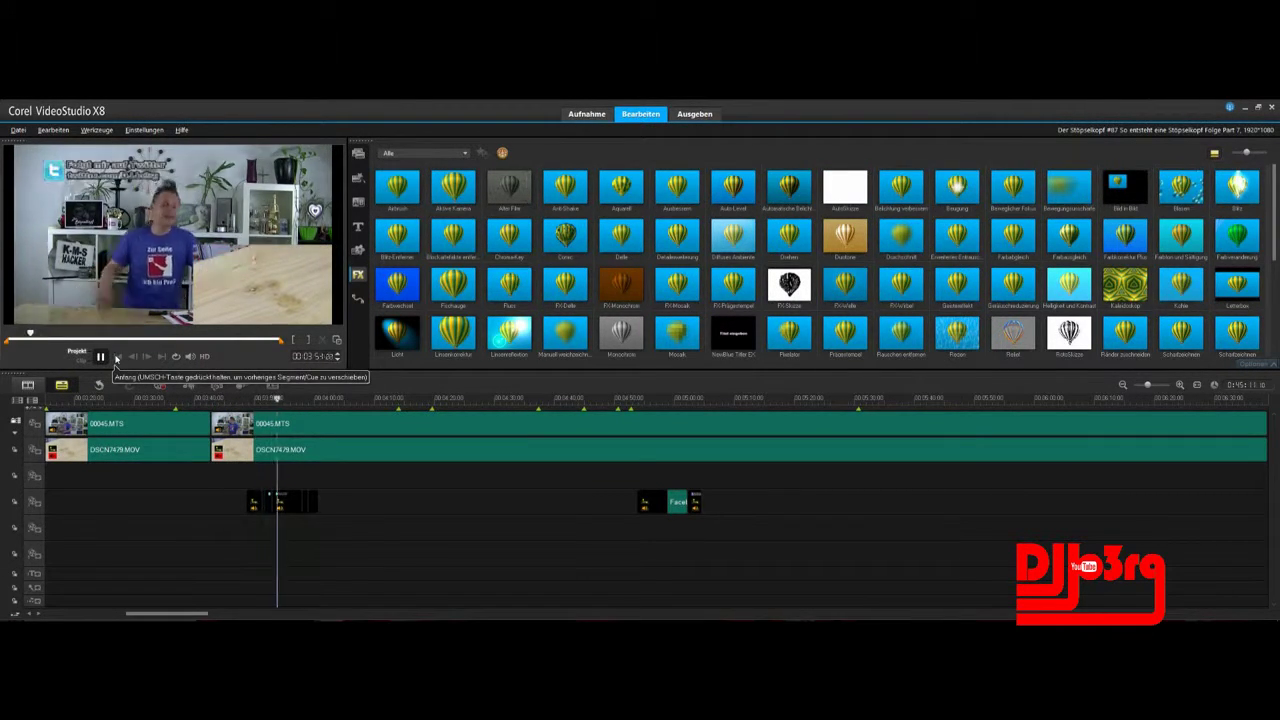
# Step: Split 00045.MTS and DSCN7479.MOV shortly after the end of the Twitter overlay and check the footage that follows
pyautogui.click(102, 358)
pyautogui.moveTo(346, 399); pyautogui.dragTo(354, 399)
pyautogui.click(322, 340)
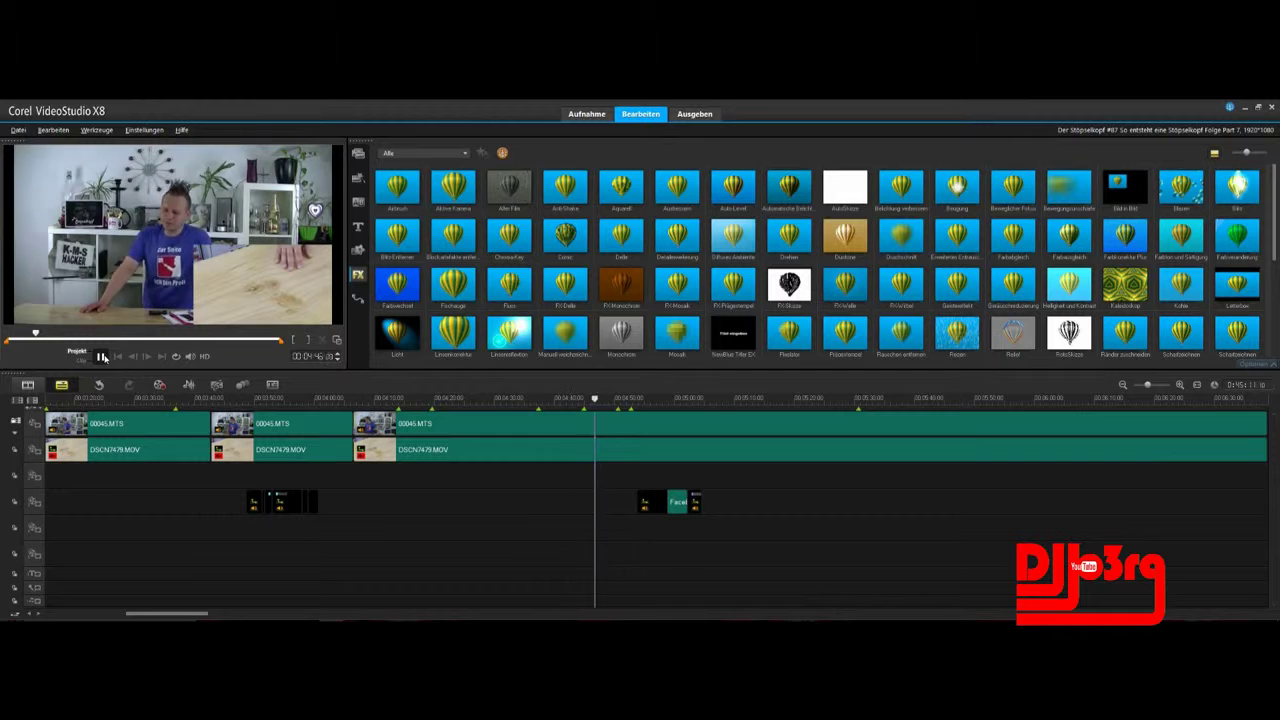
pyautogui.click(103, 357)
# Step: Delete both clip sections running under the Twitter overlay and move the remaining DSCN7479.MOV back to the 00:03:42 cut
pyautogui.click(282, 424)
pyautogui.press('Delete')
pyautogui.click(282, 450)
pyautogui.press('Delete')
pyautogui.moveTo(388, 451); pyautogui.dragTo(245, 452)
pyautogui.click(101, 356)
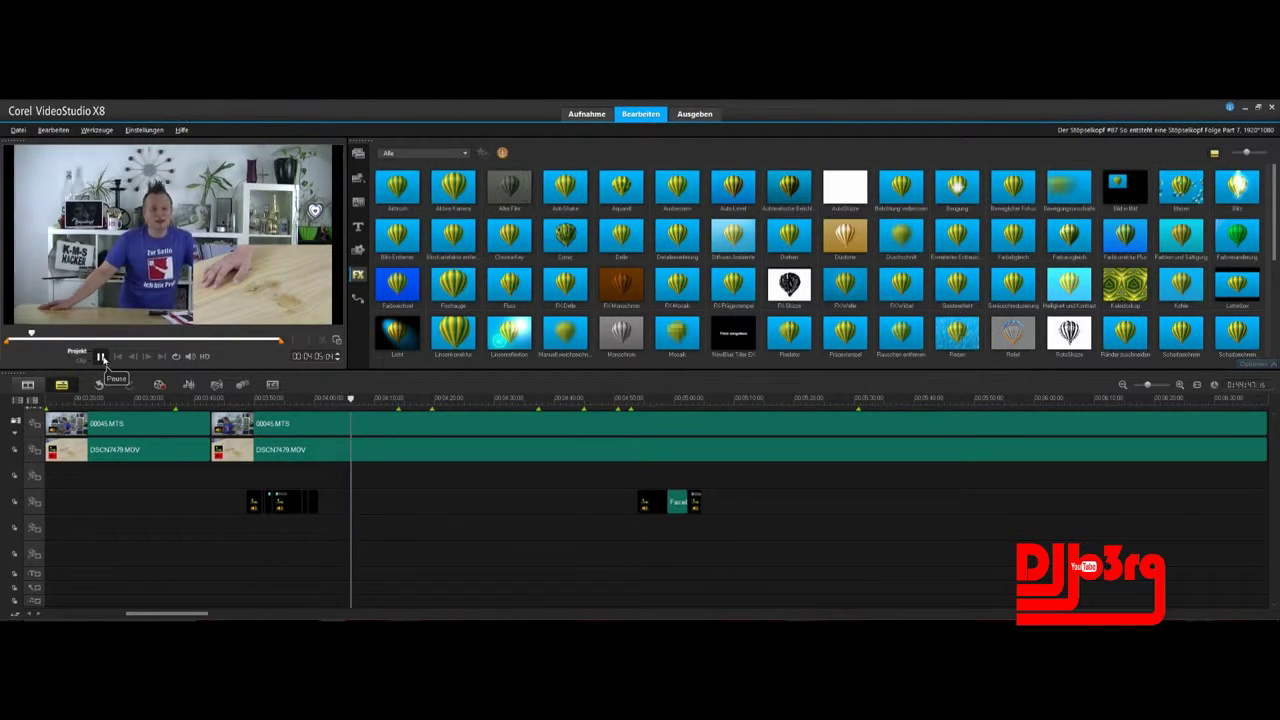
# Step: Play the trimmed footage and split both clips at about 00:04:16 and again at 00:05:47
pyautogui.click(102, 357)
pyautogui.click(392, 399)
pyautogui.click(101, 357)
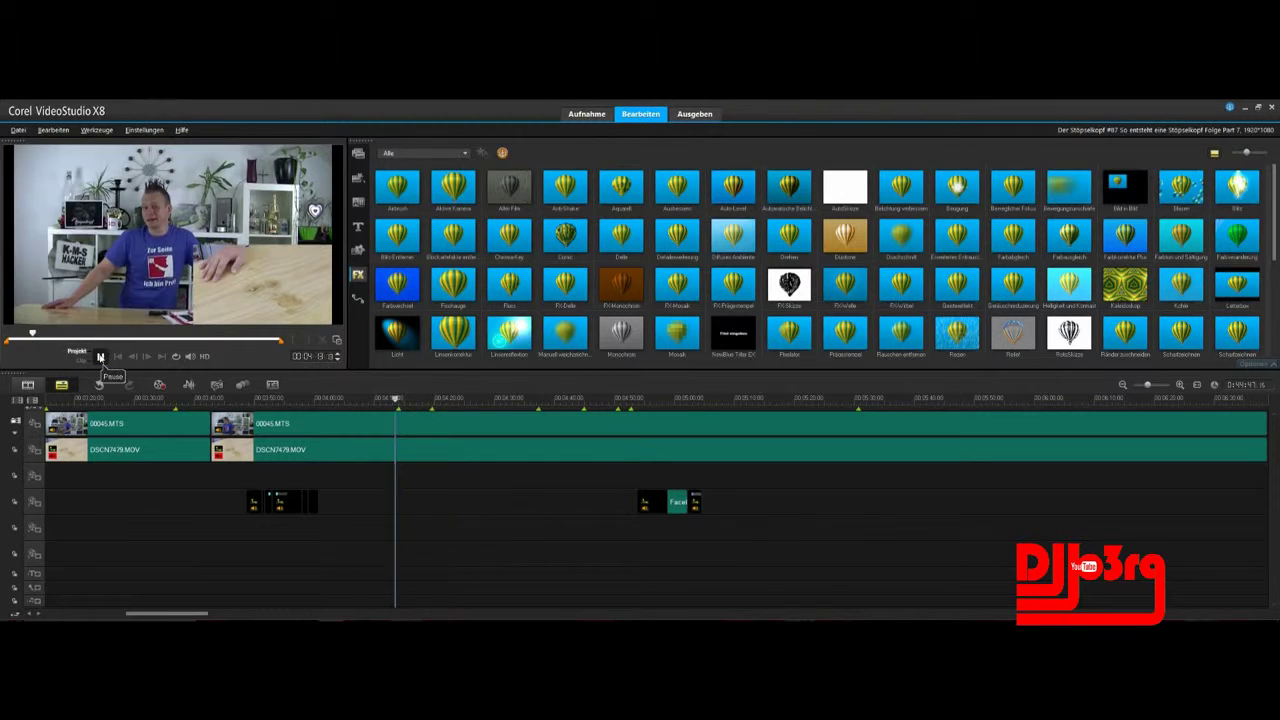
pyautogui.click(101, 357)
pyautogui.click(322, 339)
pyautogui.click(101, 357)
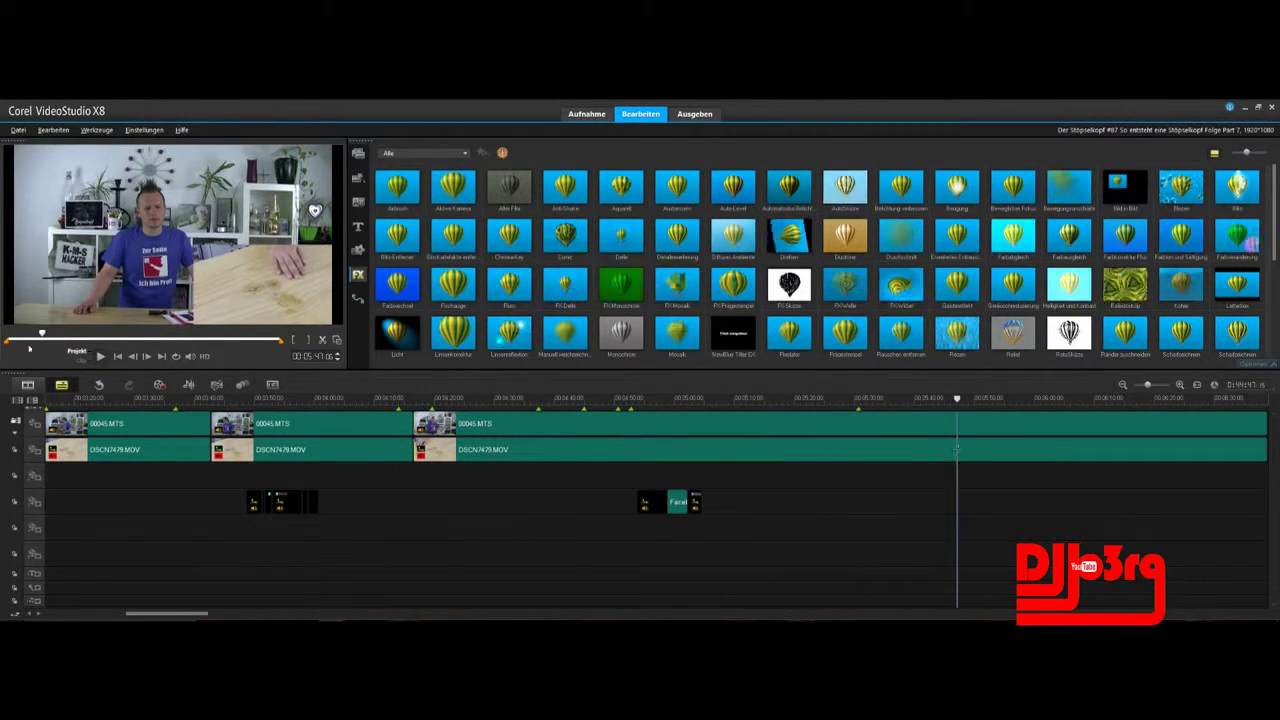
pyautogui.press('s')
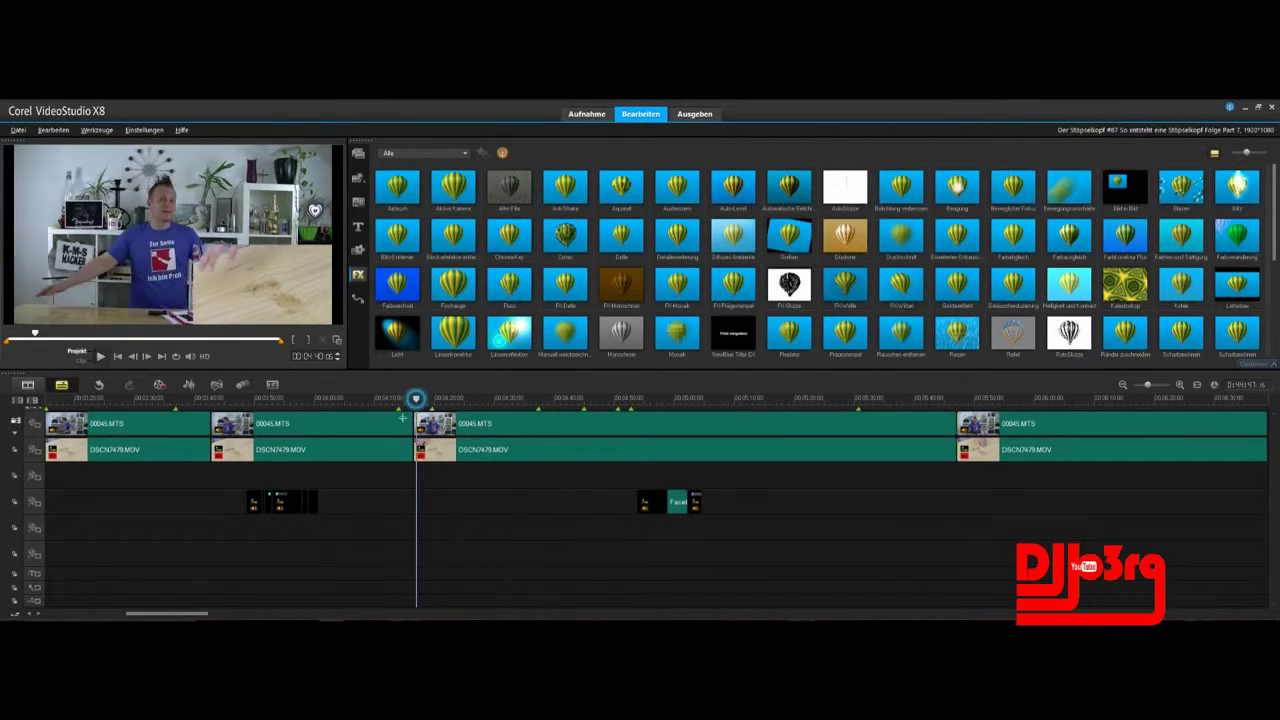
# Step: Remove a short section of both clips after the 00:04:16 cut, close the overlay gap, and play over the join
pyautogui.click(418, 402)
pyautogui.click(100, 356)
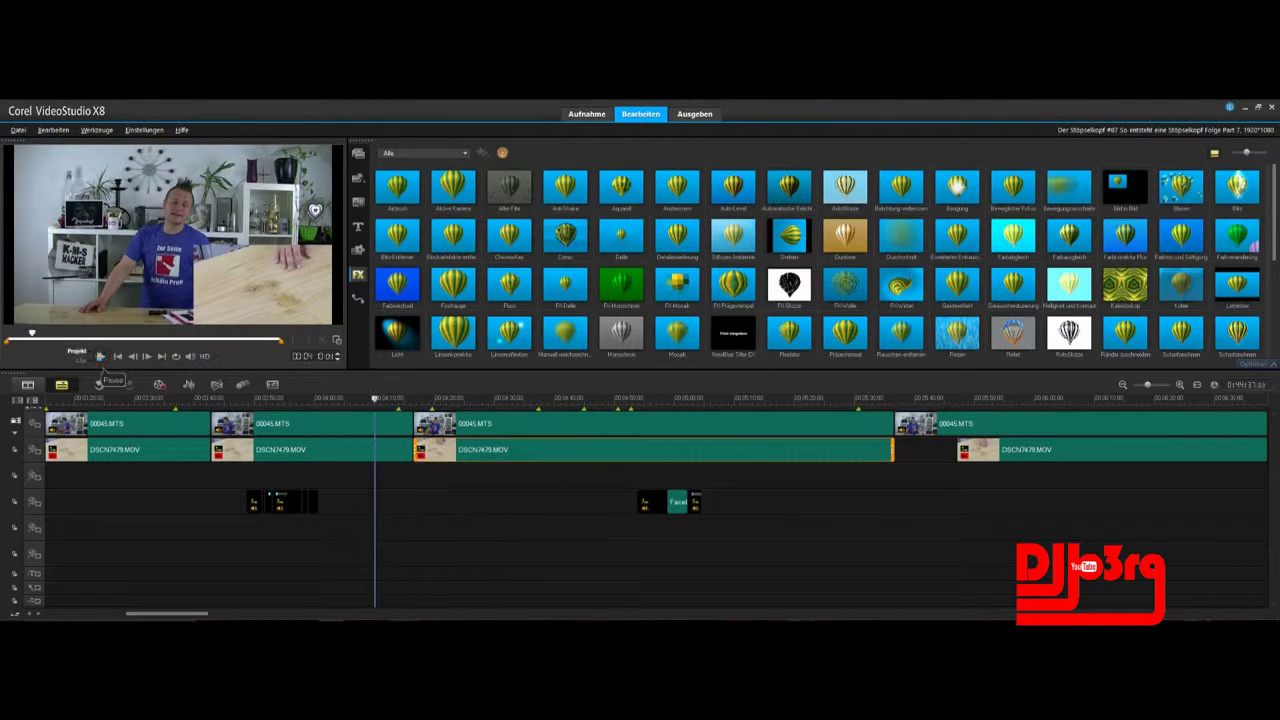
pyautogui.click(100, 356)
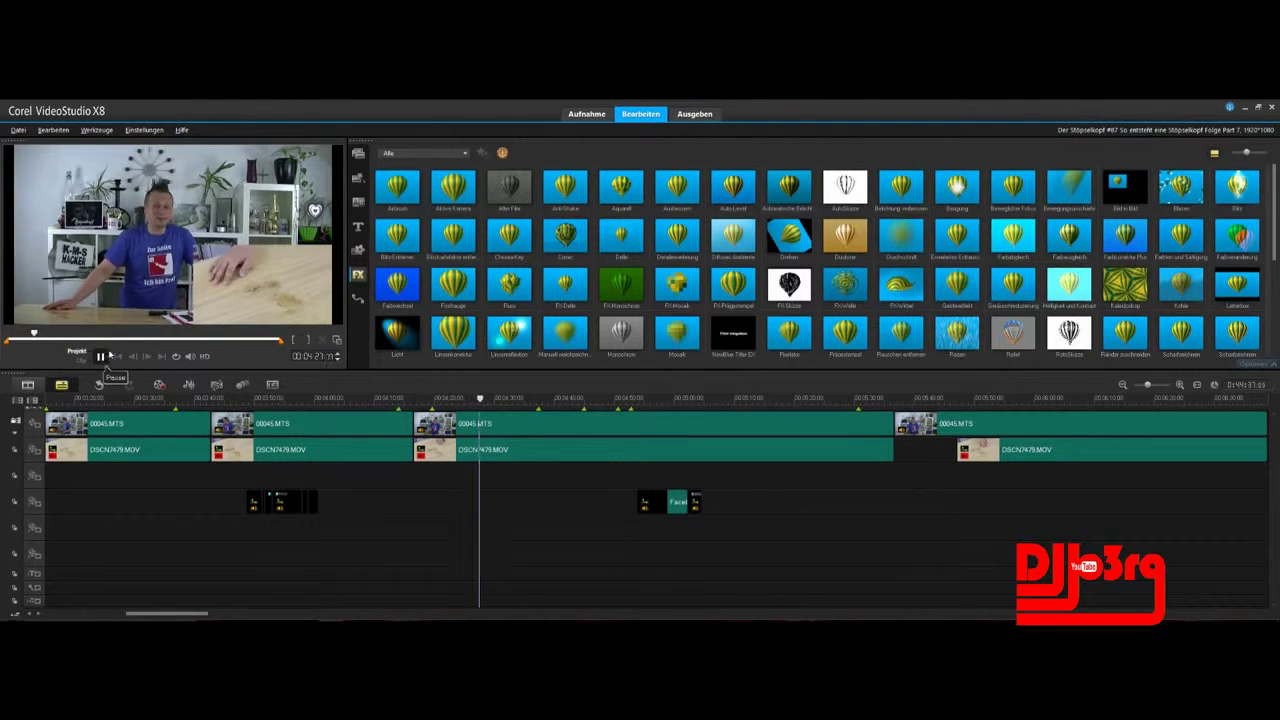
# Step: Play on through the footage and split 00045.MTS and DSCN7479.MOV at about 00:04:43
pyautogui.click(100, 356)
pyautogui.hotkey('ctrl', 'i')
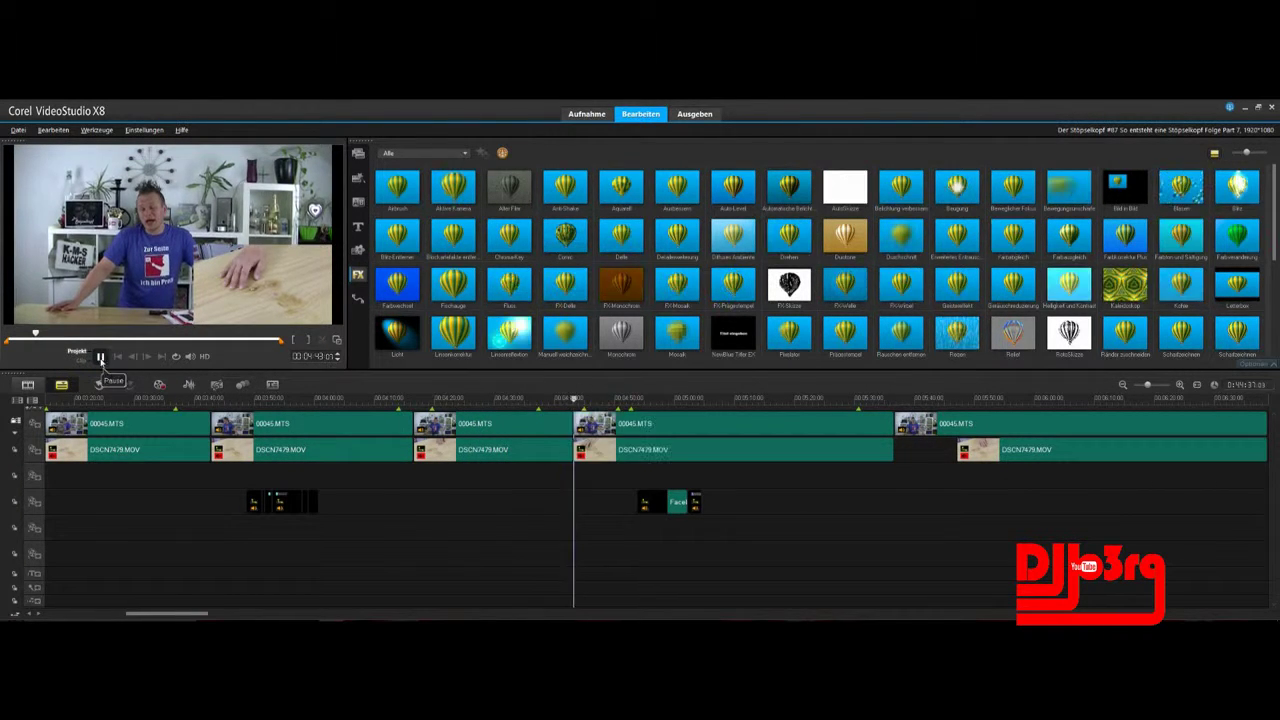
pyautogui.click(100, 356)
# Step: Delete the sections of both clips after the 00:04:43 cut, move the next DSCN7479.MOV section back, and play over the join
pyautogui.click(650, 425)
pyautogui.press('Delete')
pyautogui.click(646, 448)
pyautogui.press('Delete')
pyautogui.moveTo(1000, 450); pyautogui.dragTo(610, 453)
pyautogui.click(543, 399)
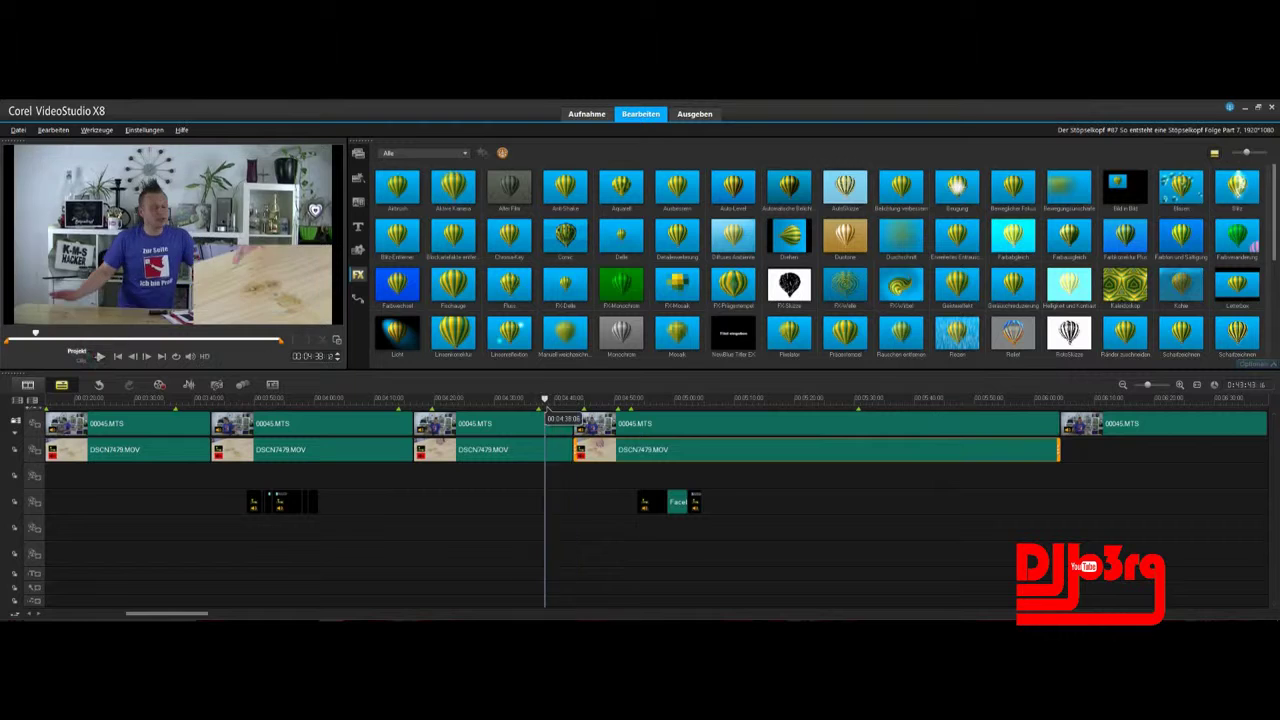
pyautogui.click(100, 357)
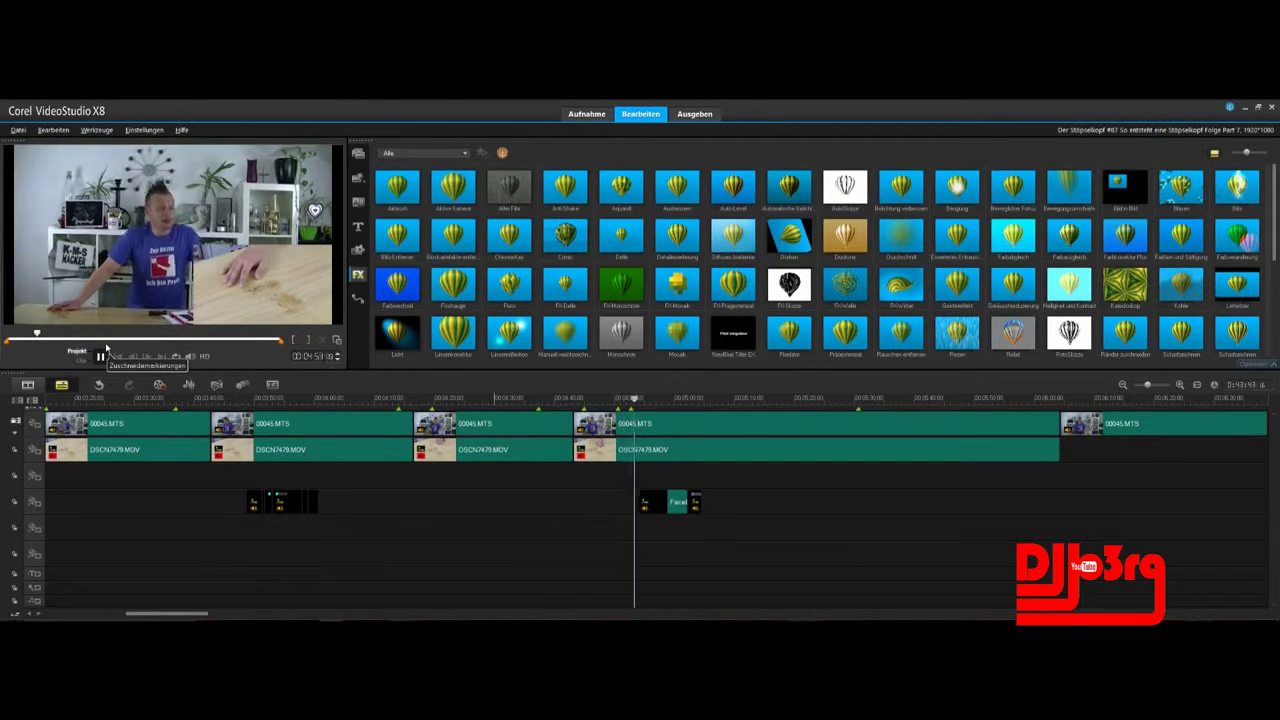
# Step: Check the following footage, delete the next section of both clips after 00:04:43, and move the remaining DSCN7479.MOV back to close the gap
pyautogui.click(1062, 399)
pyautogui.click(100, 356)
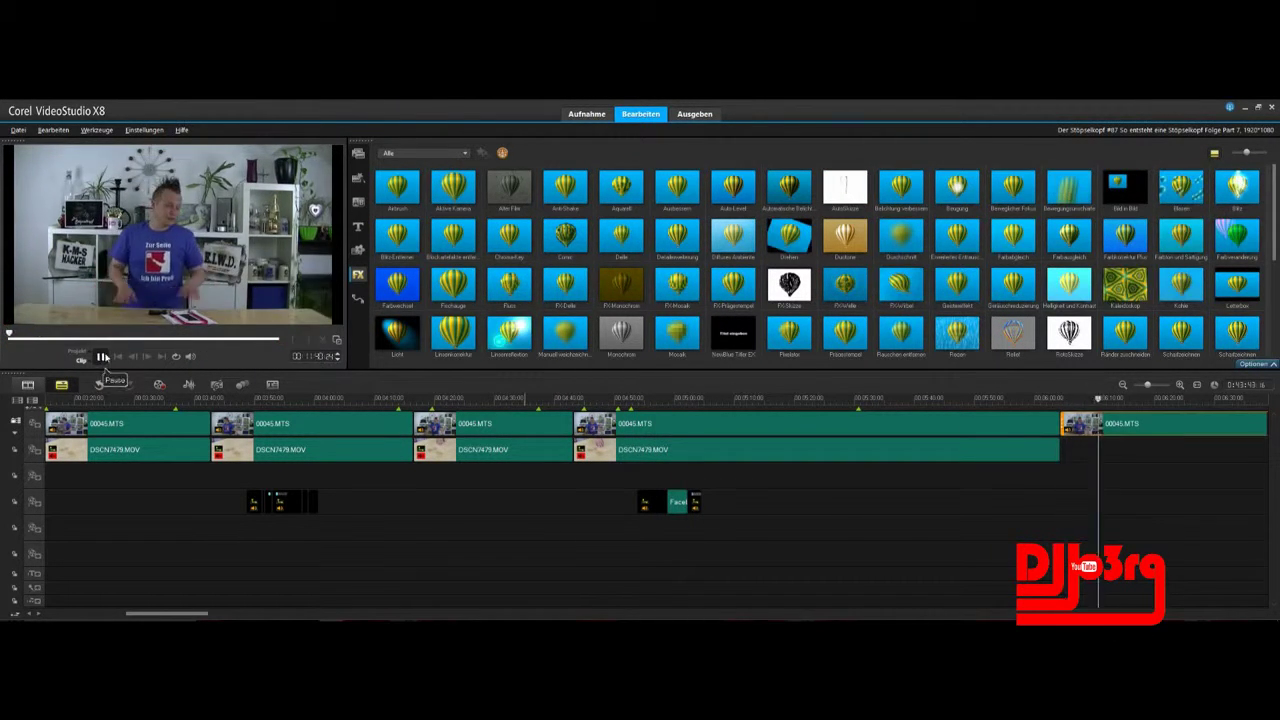
pyautogui.click(100, 356)
pyautogui.click(657, 425)
pyautogui.press('Delete')
pyautogui.click(657, 449)
pyautogui.press('Delete')
pyautogui.click(1122, 385)
pyautogui.click(1122, 385)
pyautogui.moveTo(1088, 452); pyautogui.dragTo(648, 455)
pyautogui.click(640, 399)
pyautogui.click(100, 357)
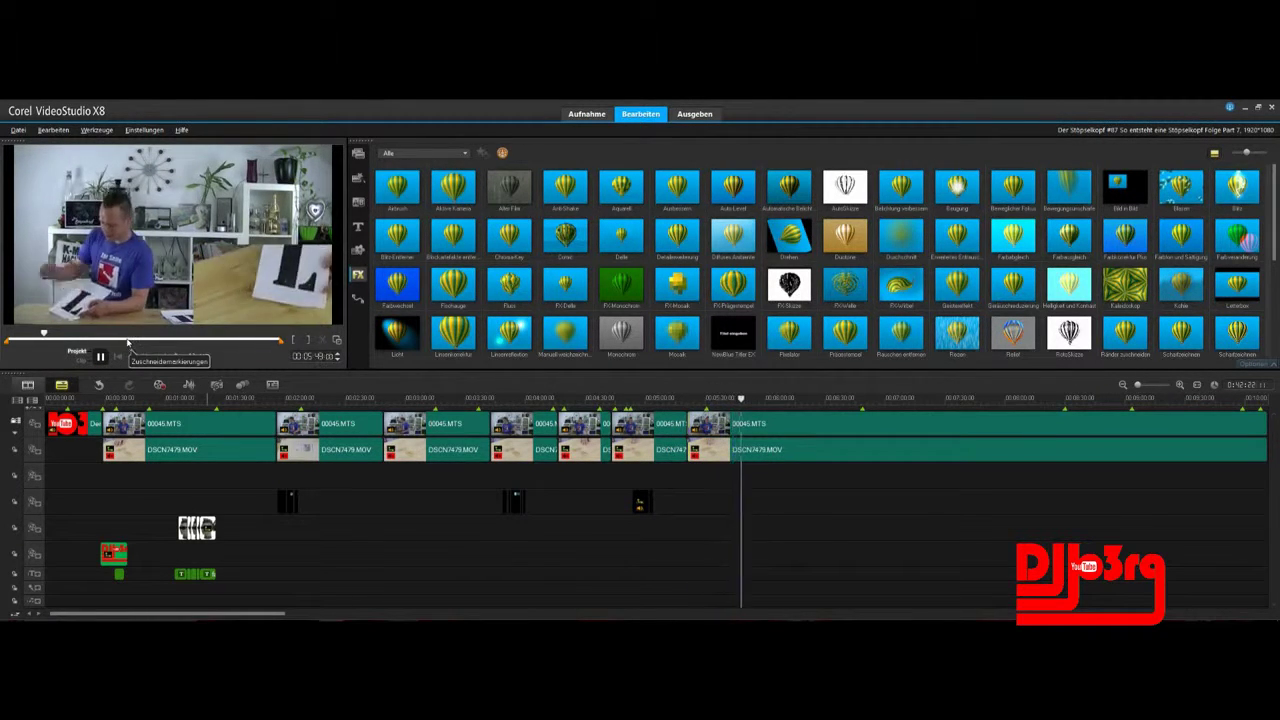
# Step: Stop playback and split both clips at the end of the unwanted passage after 00:05:48
pyautogui.click(100, 357)
pyautogui.hotkey('ctrl', 'i')
# Step: Try deleting the whole section of both clips before the new split, close the overlay gap, and replay the join
pyautogui.click(725, 424)
pyautogui.press('Delete')
pyautogui.click(725, 450)
pyautogui.press('Delete')
pyautogui.moveTo(832, 450); pyautogui.dragTo(692, 450)
pyautogui.click(100, 356)
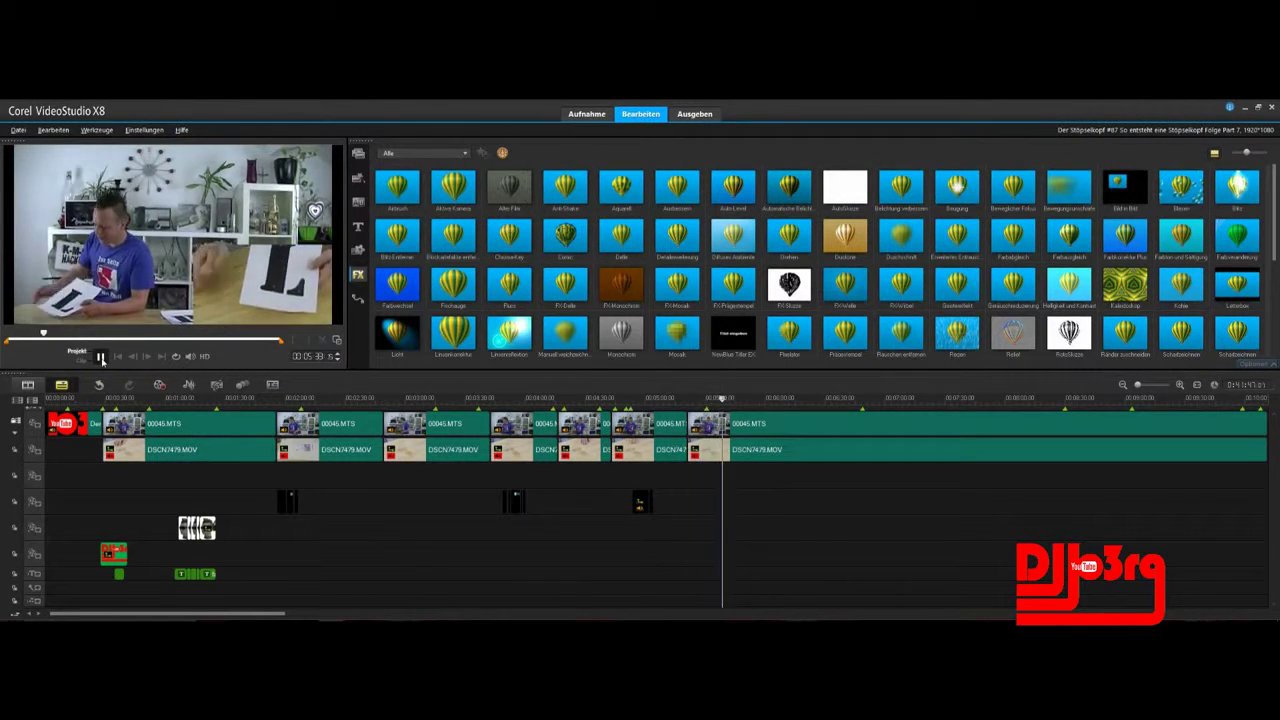
pyautogui.click(688, 399)
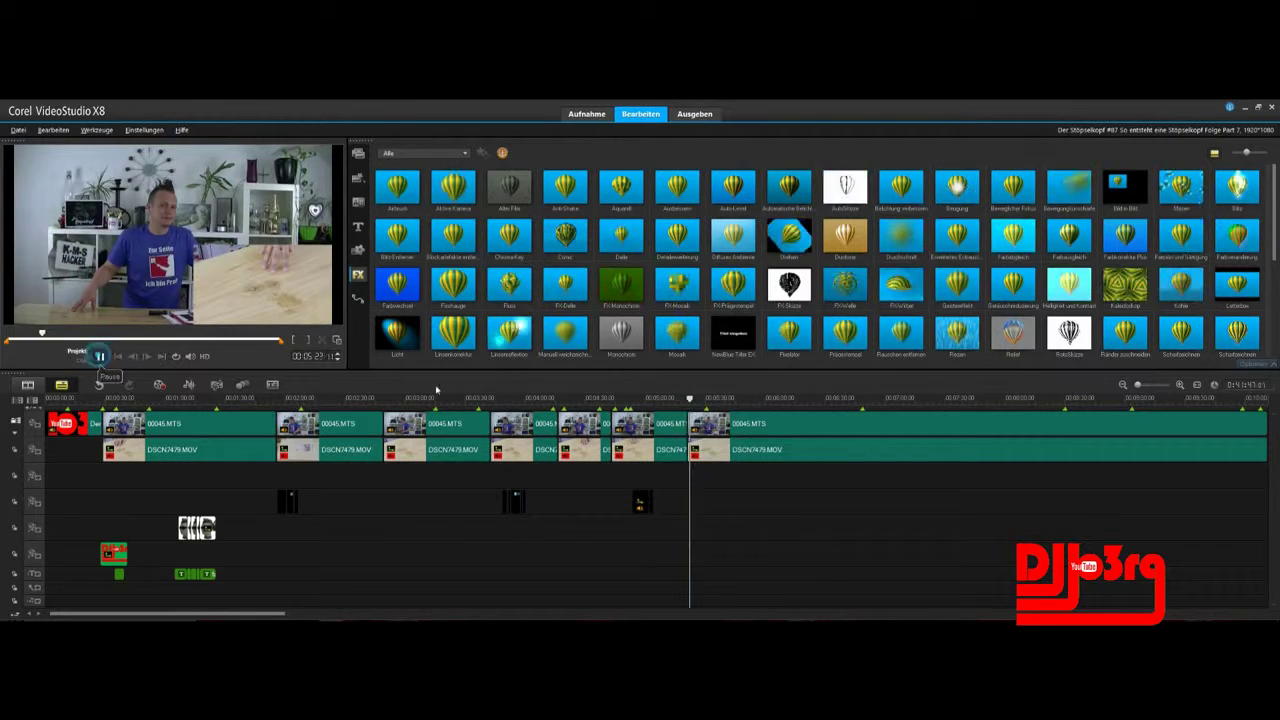
# Step: Undo the last overlay move and the deletion of both clip sections
pyautogui.click(99, 385)
pyautogui.click(99, 385)
pyautogui.click(99, 385)
# Step: Cut both clips a few seconds later, remove the unwanted footage after that cut, and move the remaining DSCN7479.MOV back against it
pyautogui.moveTo(722, 399); pyautogui.dragTo(695, 424)
pyautogui.click(725, 424)
pyautogui.moveTo(757, 450); pyautogui.dragTo(695, 450)
pyautogui.moveTo(798, 455); pyautogui.dragTo(734, 454)
pyautogui.click(101, 357)
pyautogui.click(691, 399)
pyautogui.click(104, 358)
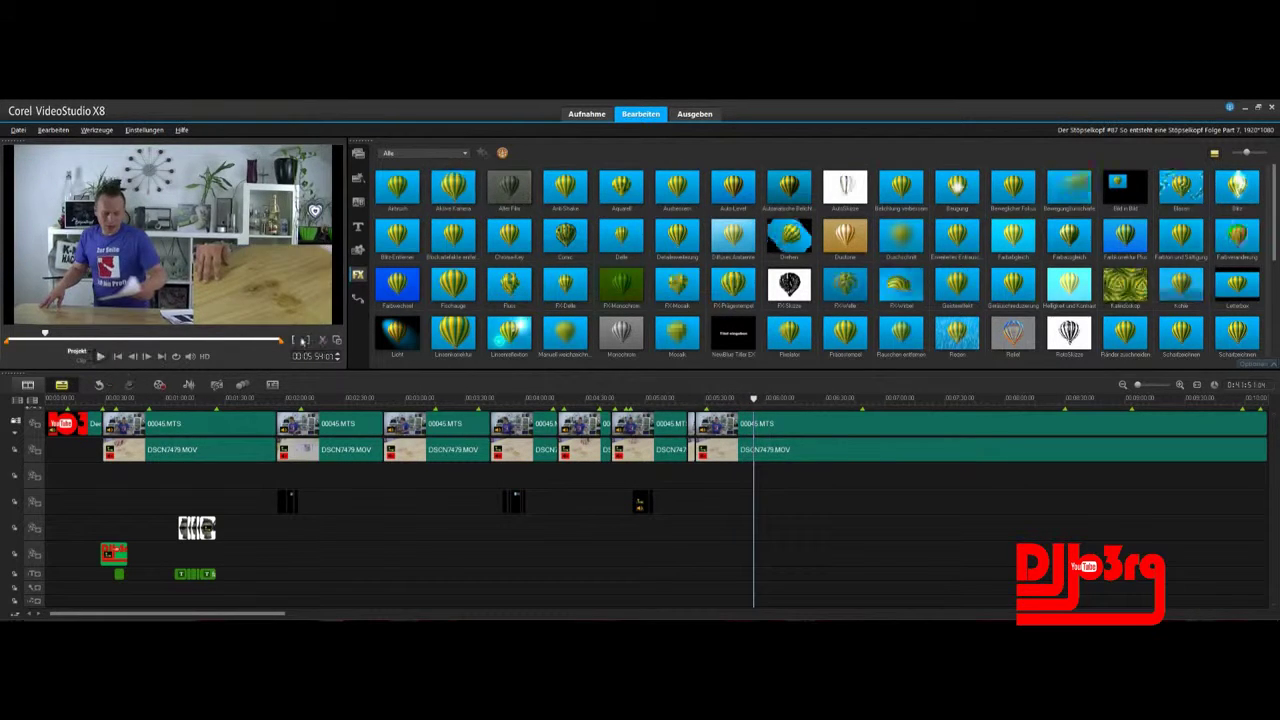
# Step: Split 00045.MTS and DSCN7479.MOV at 00:05:54 and once more further along, and replay the footage before the cuts
pyautogui.click(101, 356)
pyautogui.click(322, 341)
pyautogui.moveTo(831, 399); pyautogui.dragTo(672, 399)
pyautogui.click(100, 356)
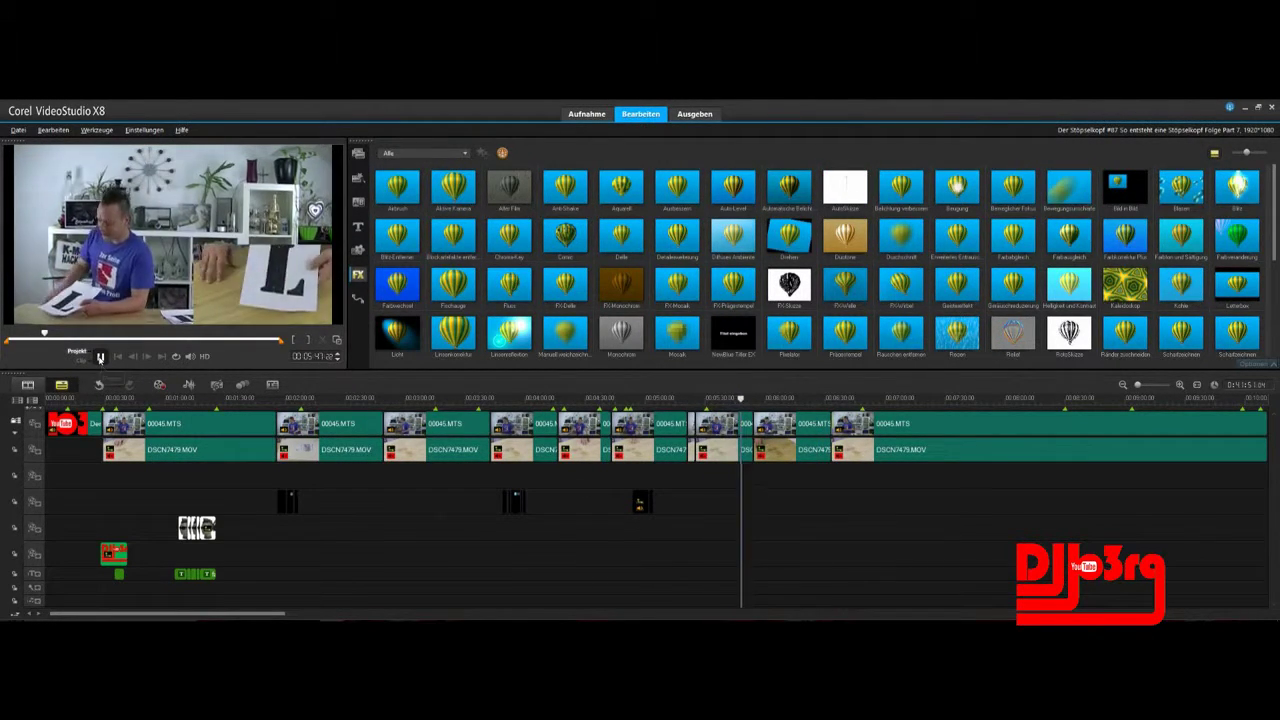
# Step: Remove the short section of both clips after 00:05:54, move the following DSCN7479.MOV sections back, and play the project
pyautogui.click(773, 452)
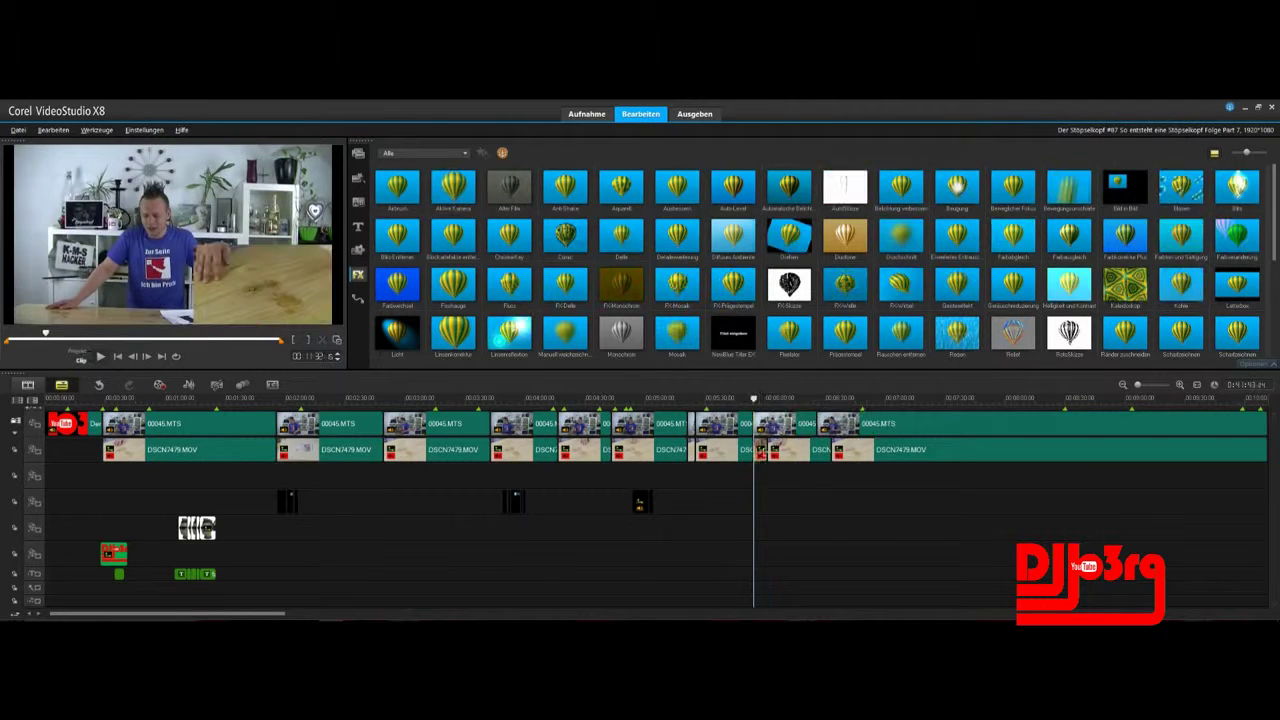
pyautogui.moveTo(771, 463); pyautogui.dragTo(769, 463)
pyautogui.moveTo(860, 450); pyautogui.dragTo(846, 449)
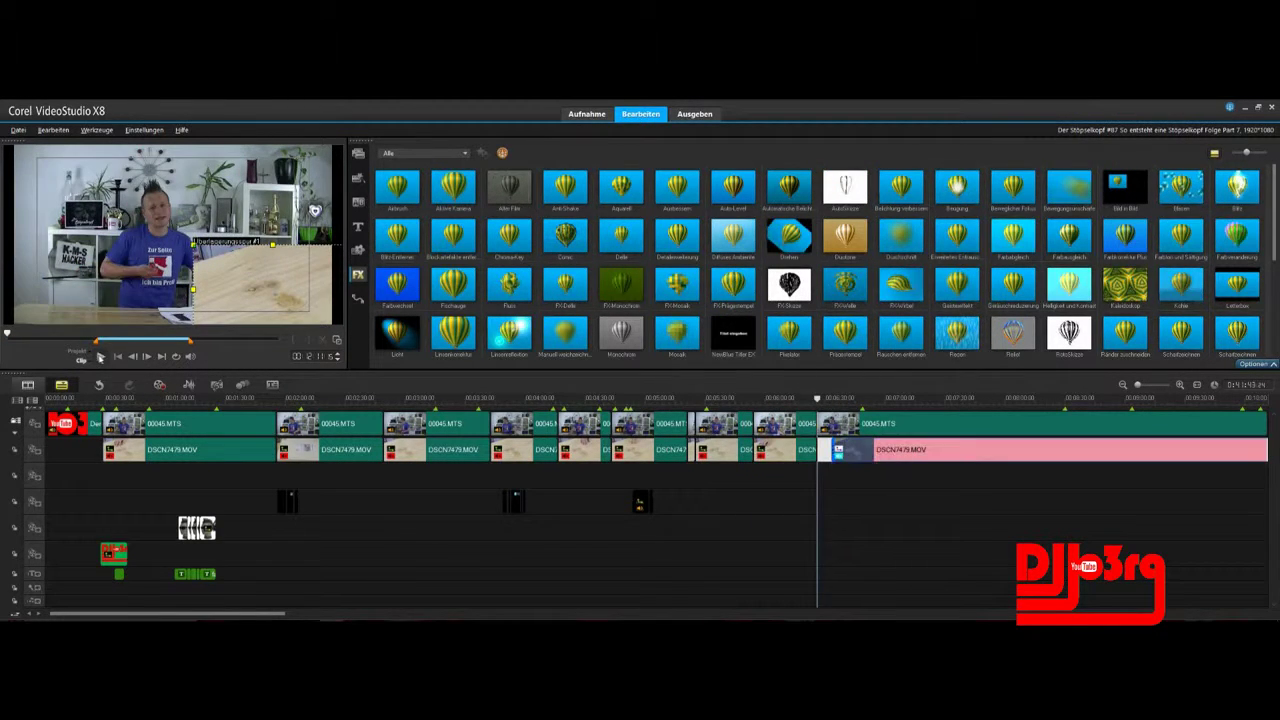
pyautogui.click(77, 351)
pyautogui.click(100, 356)
pyautogui.click(100, 356)
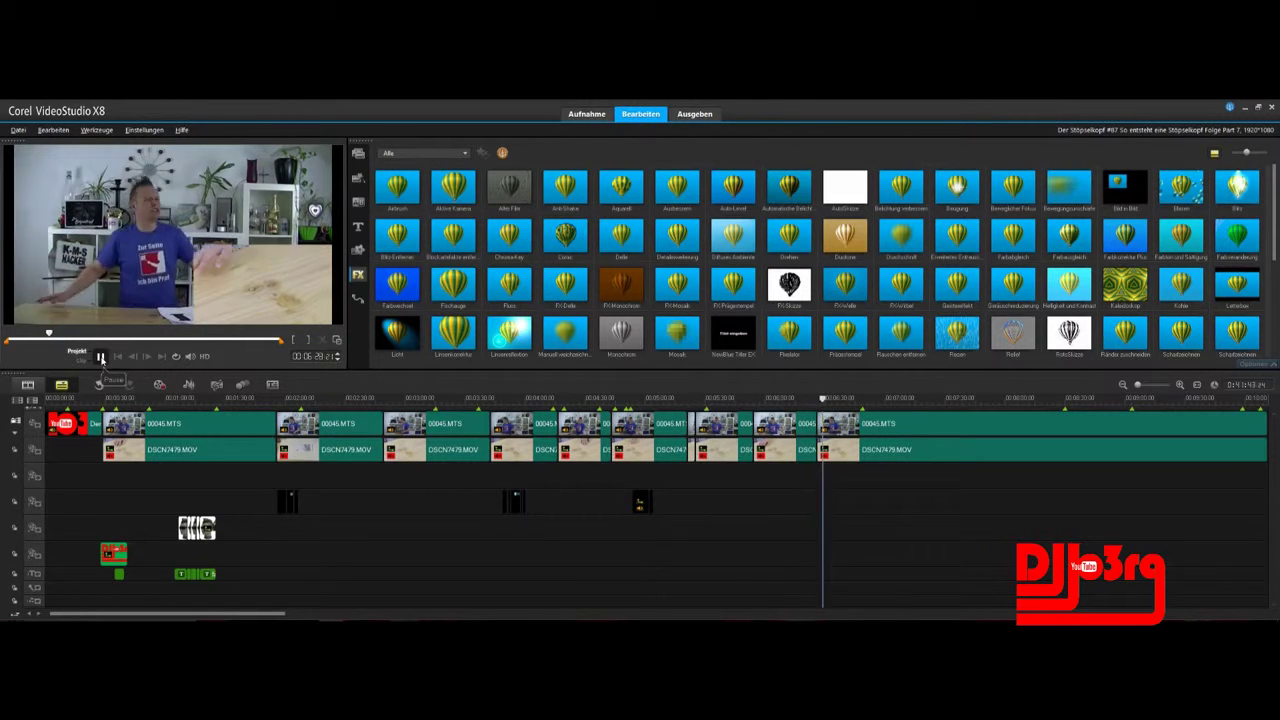
# Step: Split both clips shortly after 00:06:28, delete the short sections before the split, and move the remaining DSCN7479.MOV back
pyautogui.click(100, 356)
pyautogui.click(323, 340)
pyautogui.click(835, 424)
pyautogui.press('Delete')
pyautogui.click(835, 450)
pyautogui.press('Delete')
pyautogui.moveTo(871, 451); pyautogui.dragTo(846, 450)
pyautogui.click(828, 399)
pyautogui.click(100, 356)
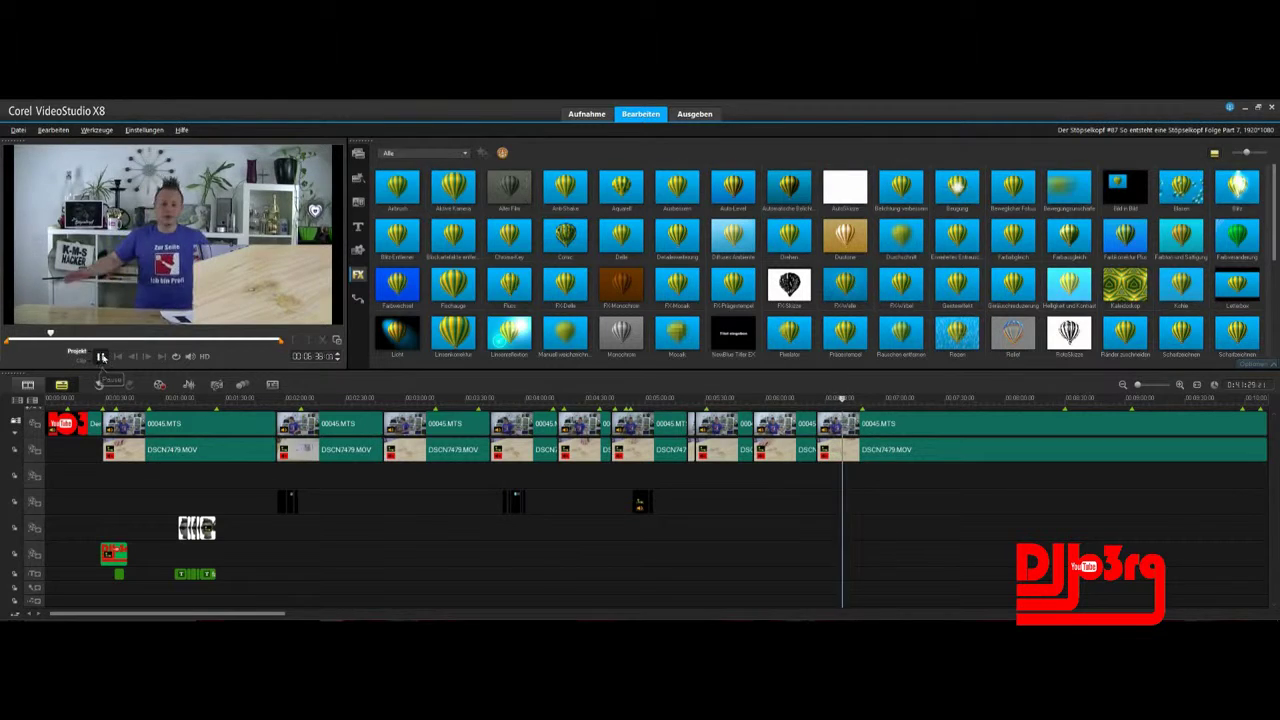
# Step: Split both clips again after 00:06:38, delete the passage before the split, and close the DSCN7479.MOV gap
pyautogui.click(100, 356)
pyautogui.click(860, 399)
pyautogui.click(323, 340)
pyautogui.click(838, 424)
pyautogui.press('Delete')
pyautogui.click(838, 450)
pyautogui.press('Delete')
pyautogui.moveTo(902, 452); pyautogui.dragTo(860, 459)
pyautogui.click(100, 356)
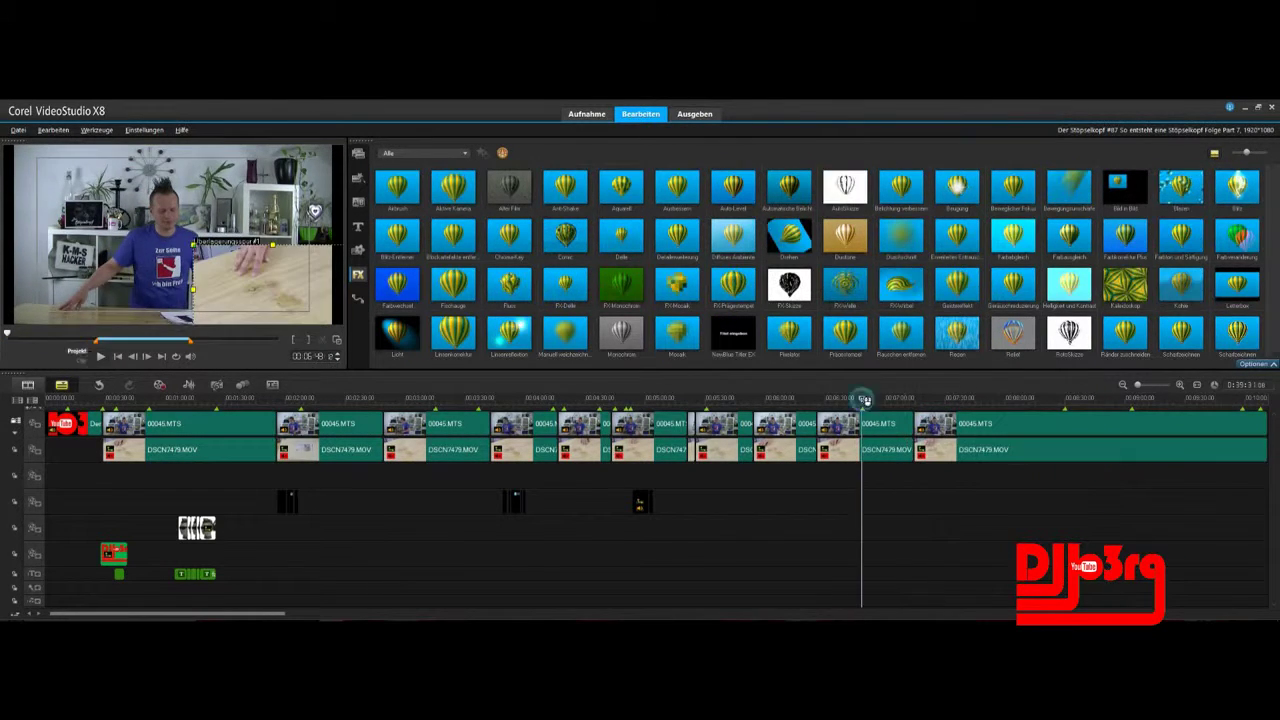
# Step: Play on from 00:06:48, cut away the beginning of the last section of both clips, and replay the join
pyautogui.click(100, 356)
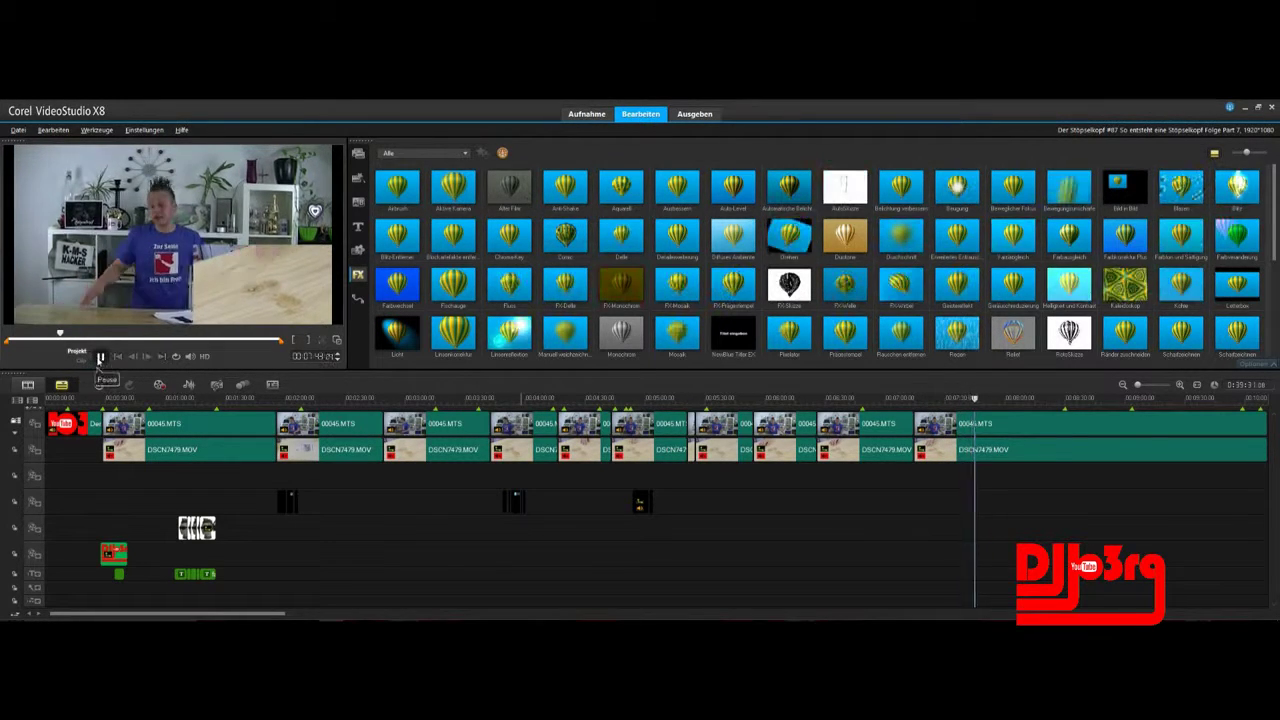
pyautogui.click(975, 450)
pyautogui.moveTo(916, 400); pyautogui.dragTo(900, 400)
pyautogui.click(100, 356)
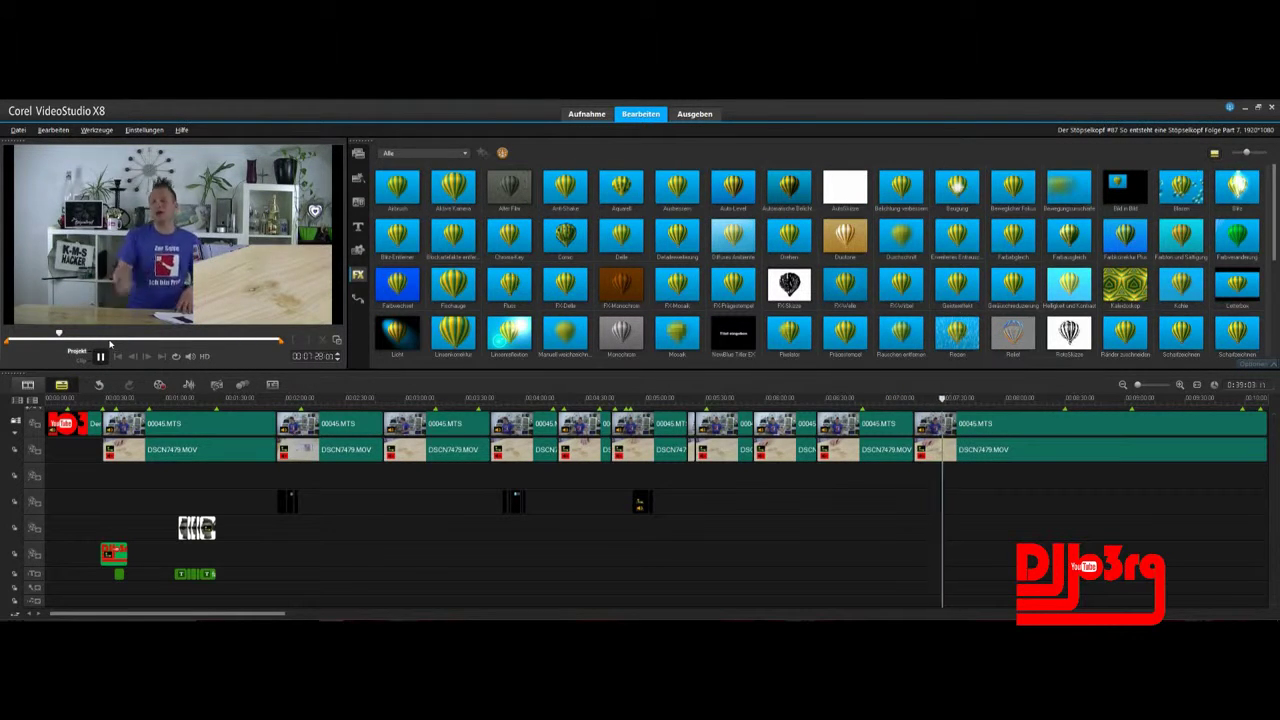
# Step: Split both clips shortly after 00:07:28, remove the short unwanted passage, and move the remaining DSCN7479.MOV back to close the gap
pyautogui.click(100, 357)
pyautogui.moveTo(957, 400); pyautogui.dragTo(954, 400)
pyautogui.hotkey('ctrl', 'i')
pyautogui.click(925, 452)
pyautogui.press('Delete')
pyautogui.click(1003, 452)
pyautogui.moveTo(1004, 452); pyautogui.dragTo(963, 454)
pyautogui.moveTo(878, 398); pyautogui.dragTo(816, 398)
pyautogui.click(101, 357)
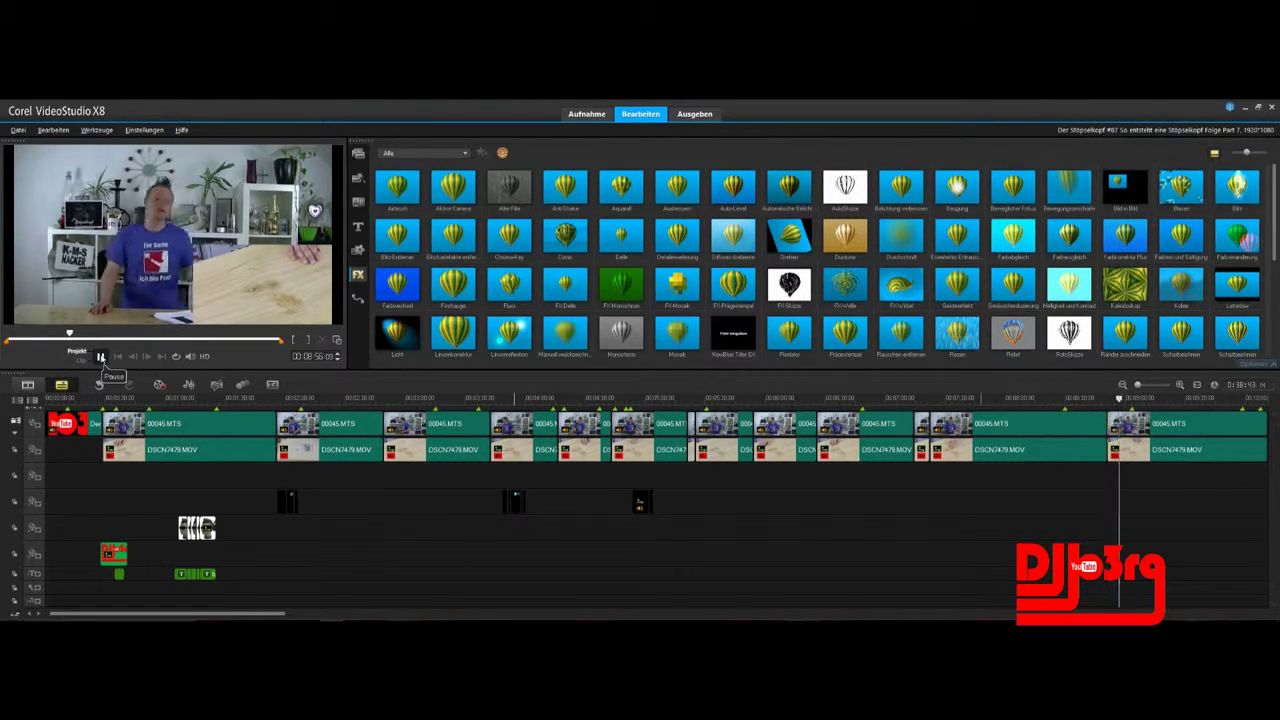
# Step: Play on through the footage to find the next cut point and split both clips at about 00:10:27
pyautogui.click(101, 357)
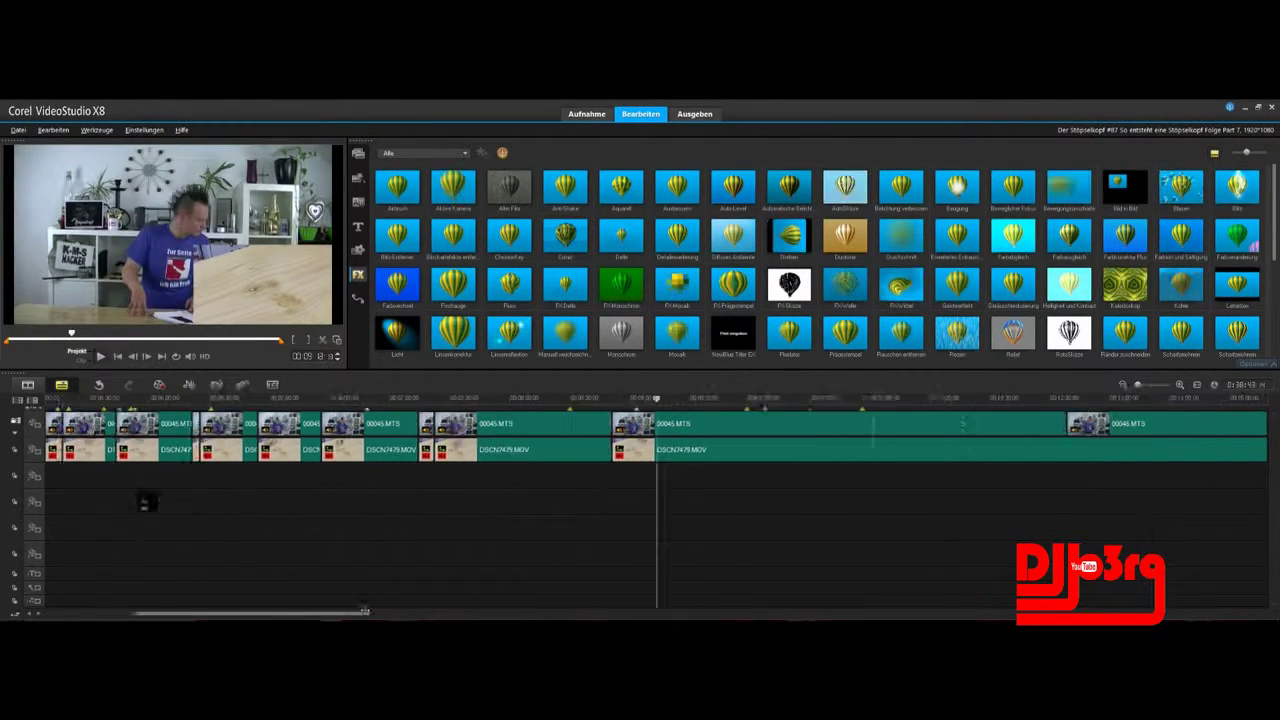
pyautogui.moveTo(410, 402); pyautogui.dragTo(489, 400)
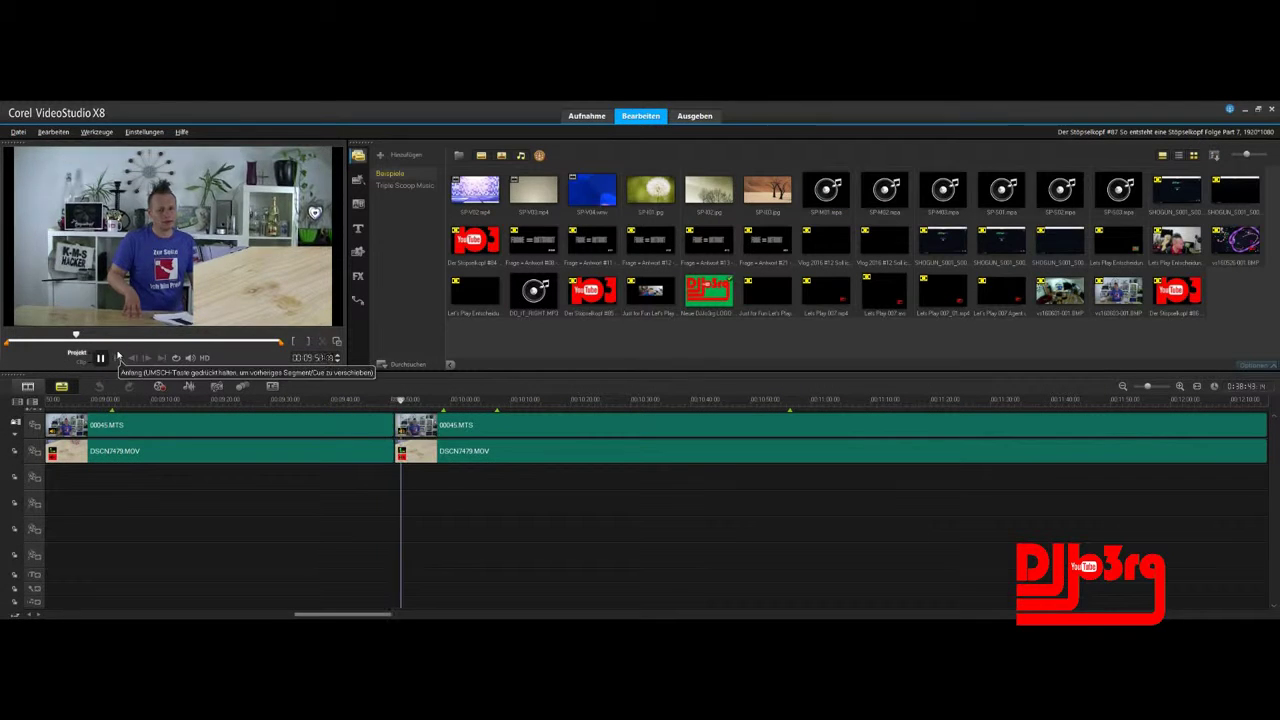
pyautogui.click(101, 357)
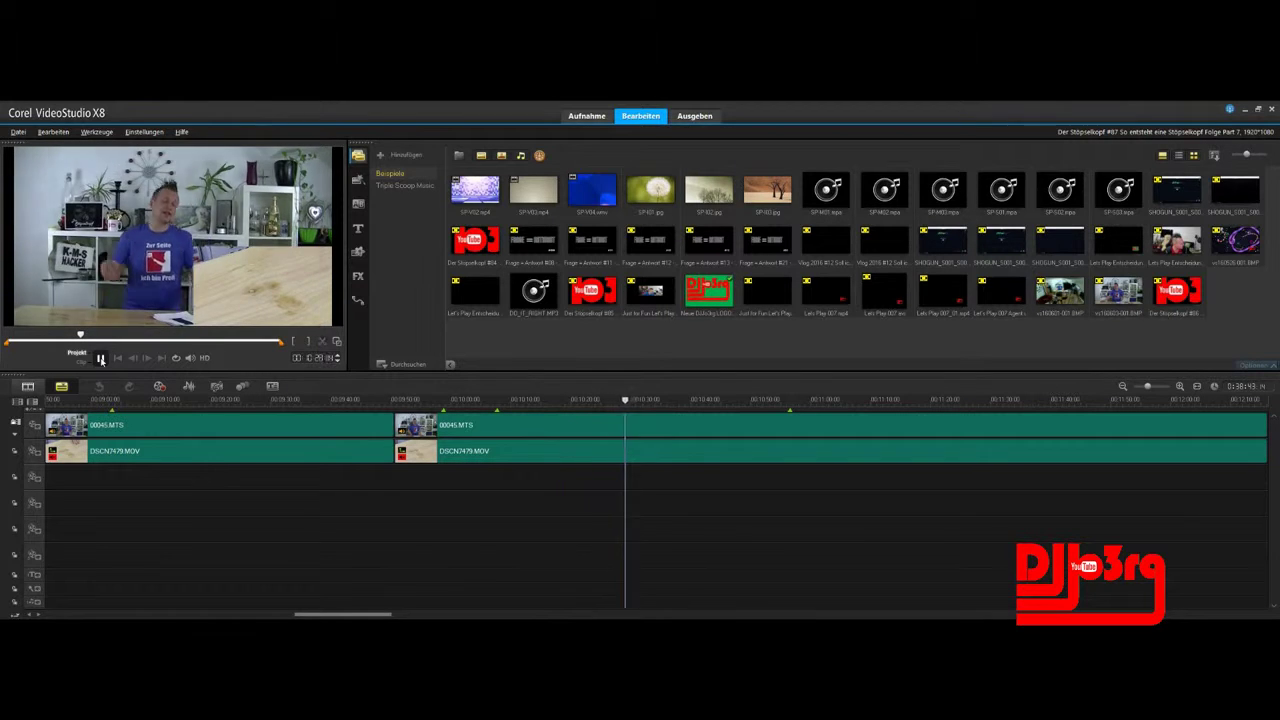
pyautogui.click(101, 358)
pyautogui.moveTo(623, 400); pyautogui.dragTo(615, 400)
pyautogui.click(322, 341)
# Step: Delete the 00045.MTS section before the 00:10:27 split and the DSCN7479.MOV overlay from about 00:09:50 onward, and play the join
pyautogui.click(510, 425)
pyautogui.press('Delete')
pyautogui.click(510, 451)
pyautogui.press('Delete')
pyautogui.moveTo(395, 400); pyautogui.dragTo(424, 400)
pyautogui.click(101, 358)
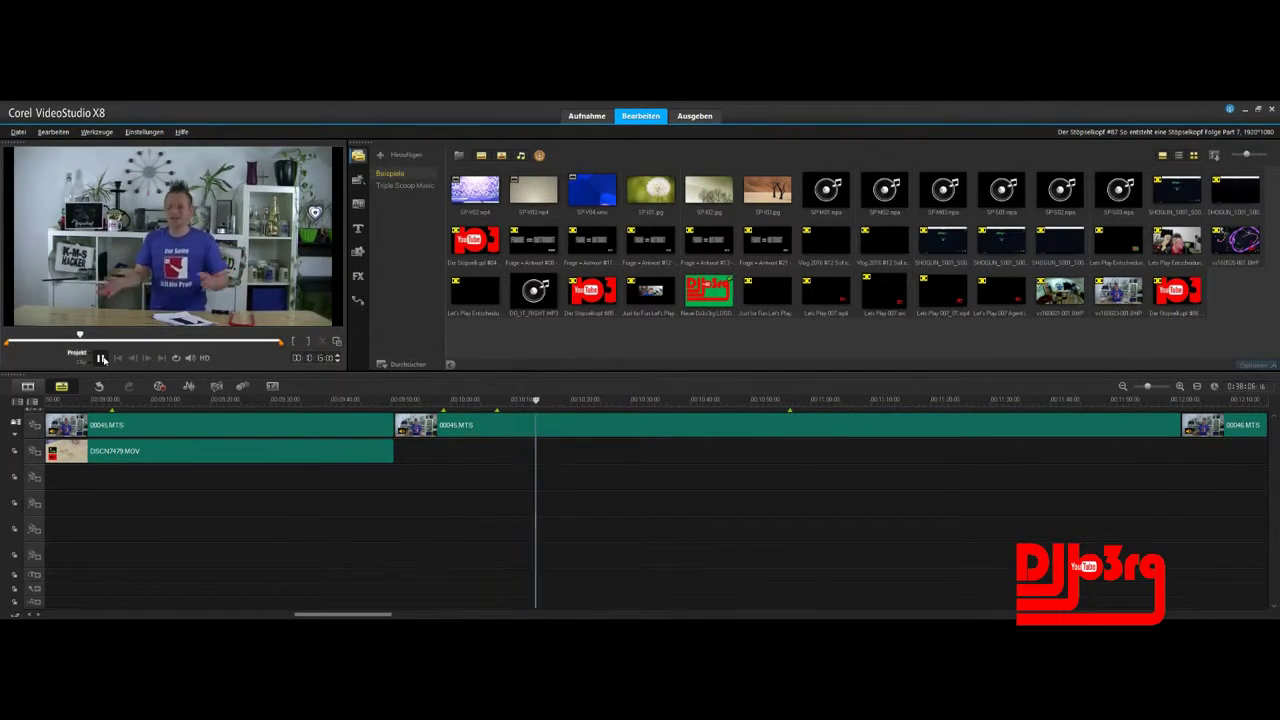
# Step: Split the remaining 00045.MTS clip ahead of 00046.MTS and play on through 00046.MTS
pyautogui.click(103, 360)
pyautogui.click(322, 341)
pyautogui.click(104, 362)
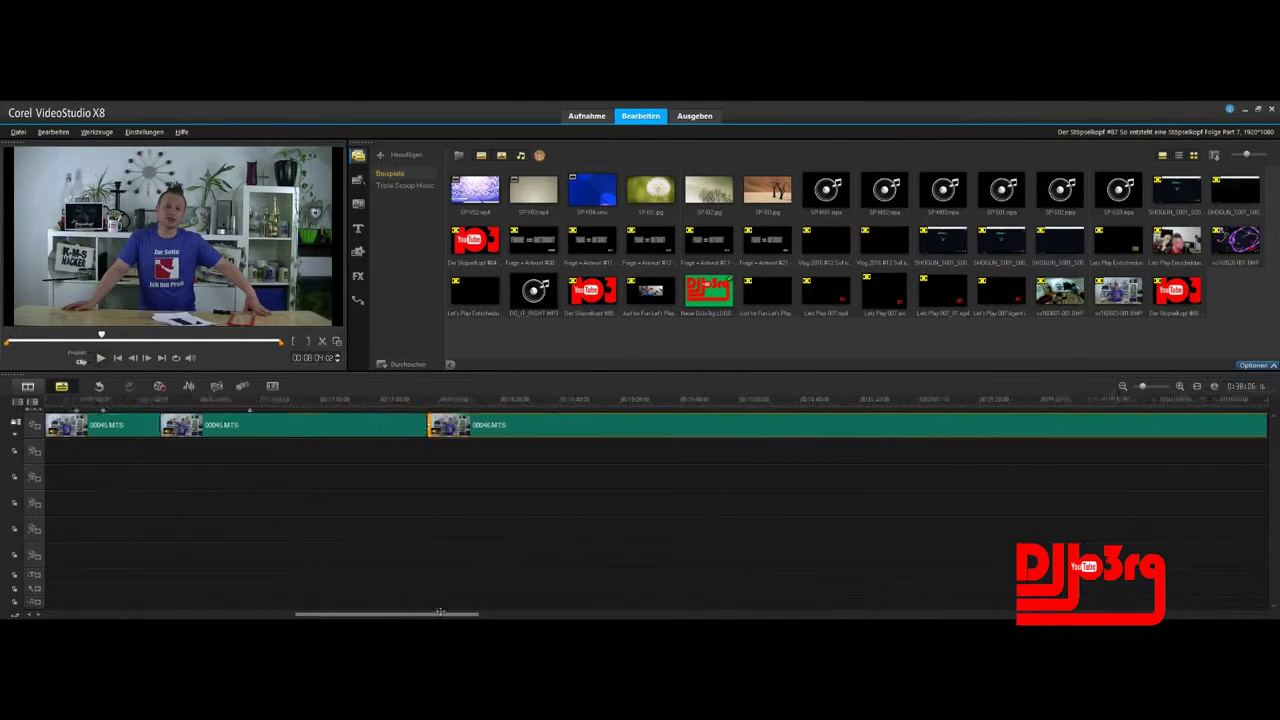
pyautogui.click(100, 358)
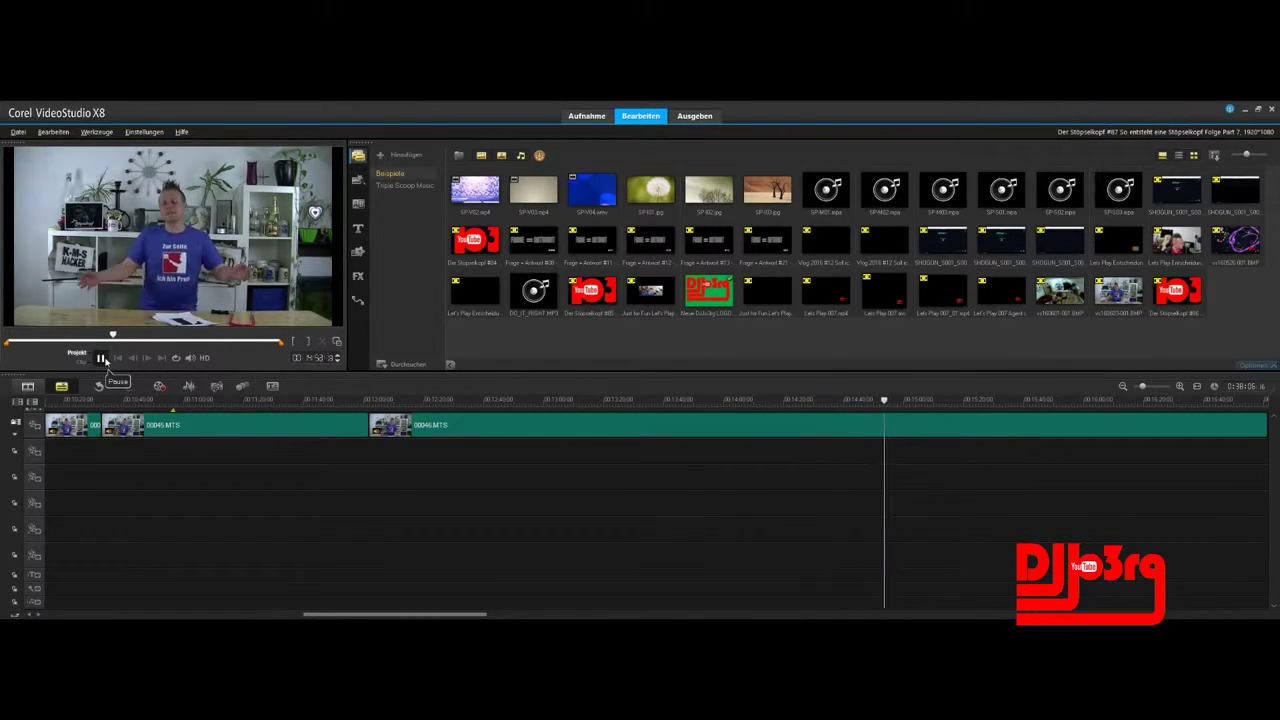
# Step: Scan 00046.MTS for usable footage and remove the unwanted passage so that the clip begins at about 00:10:32
pyautogui.click(1257, 400)
pyautogui.click(102, 358)
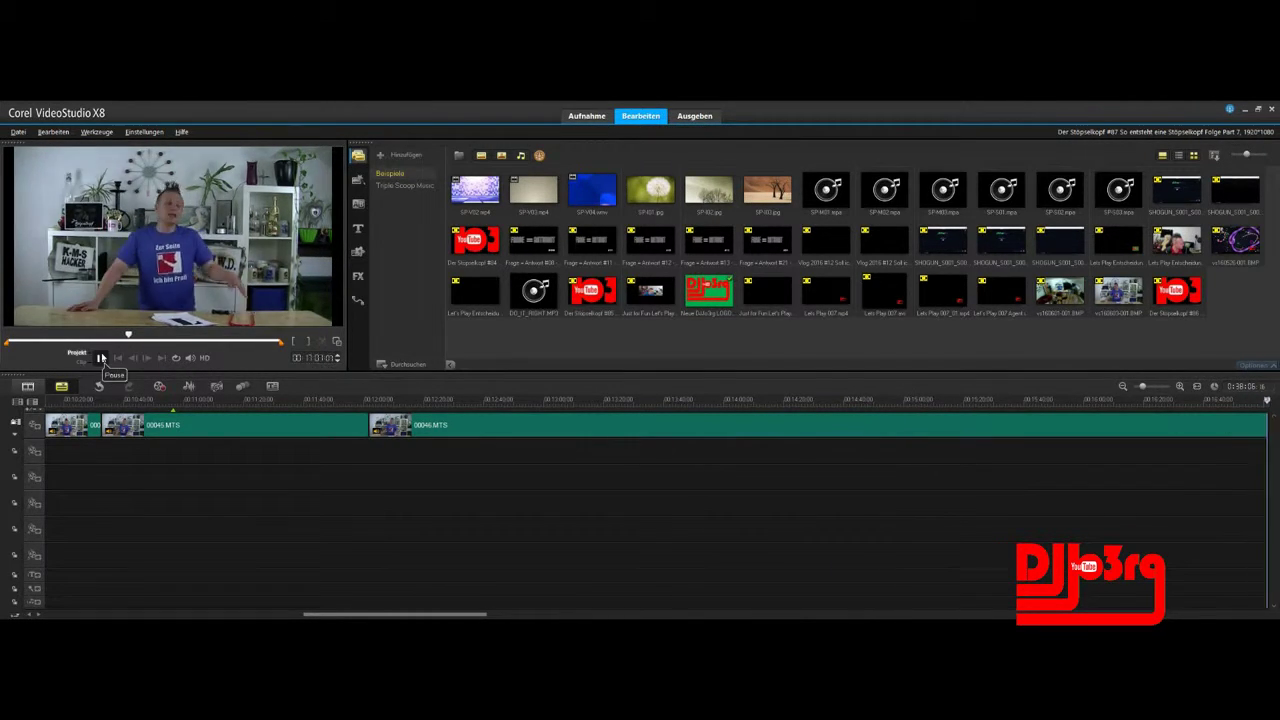
pyautogui.click(615, 400)
pyautogui.moveTo(614, 480); pyautogui.dragTo(374, 480)
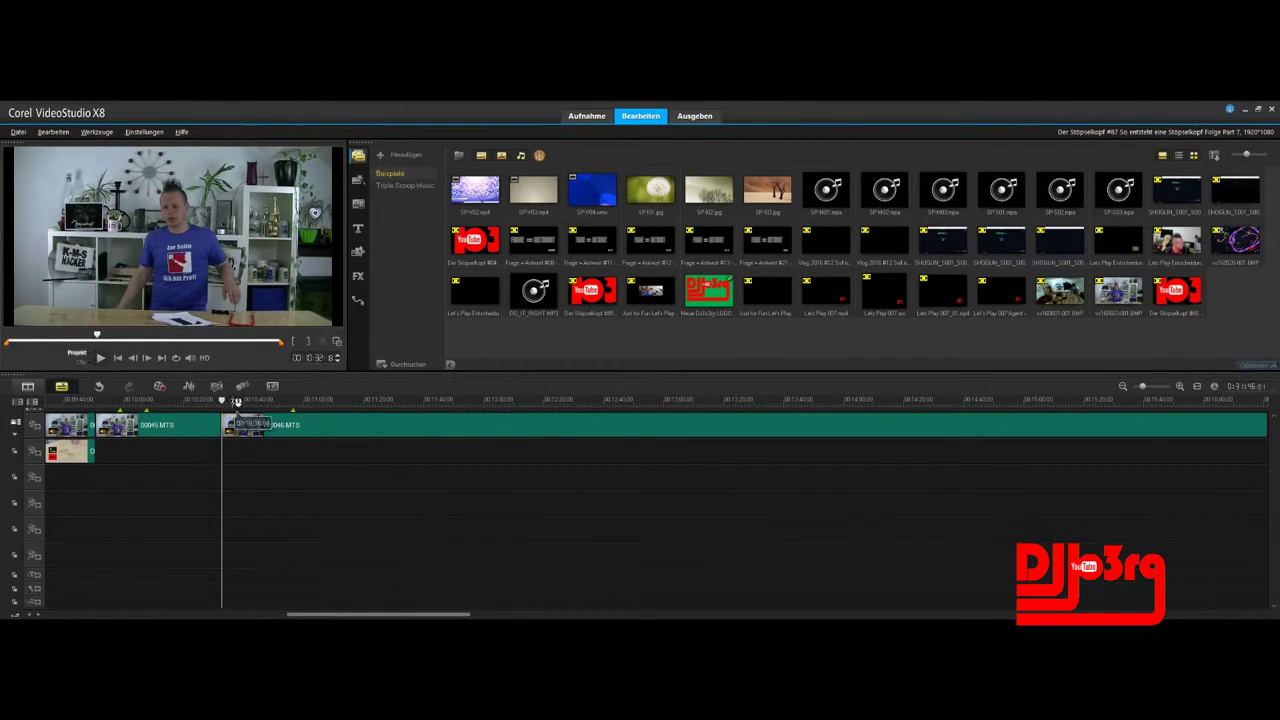
pyautogui.click(100, 358)
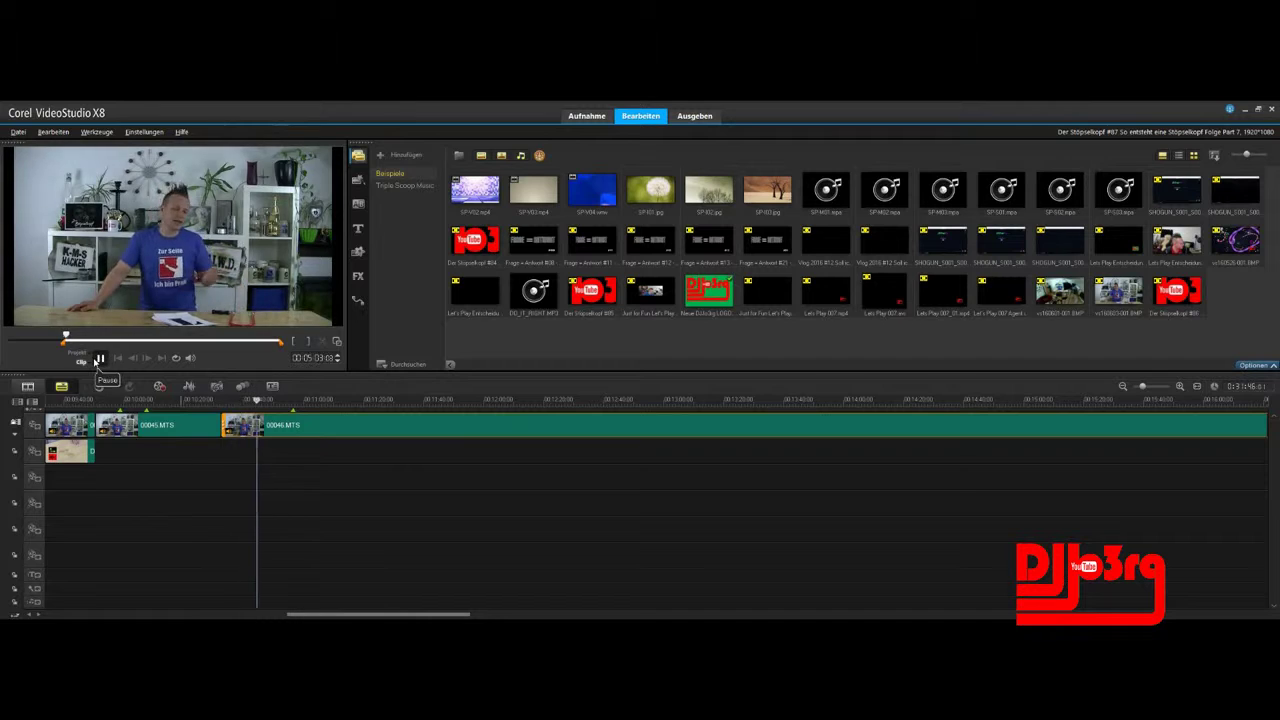
pyautogui.click(100, 358)
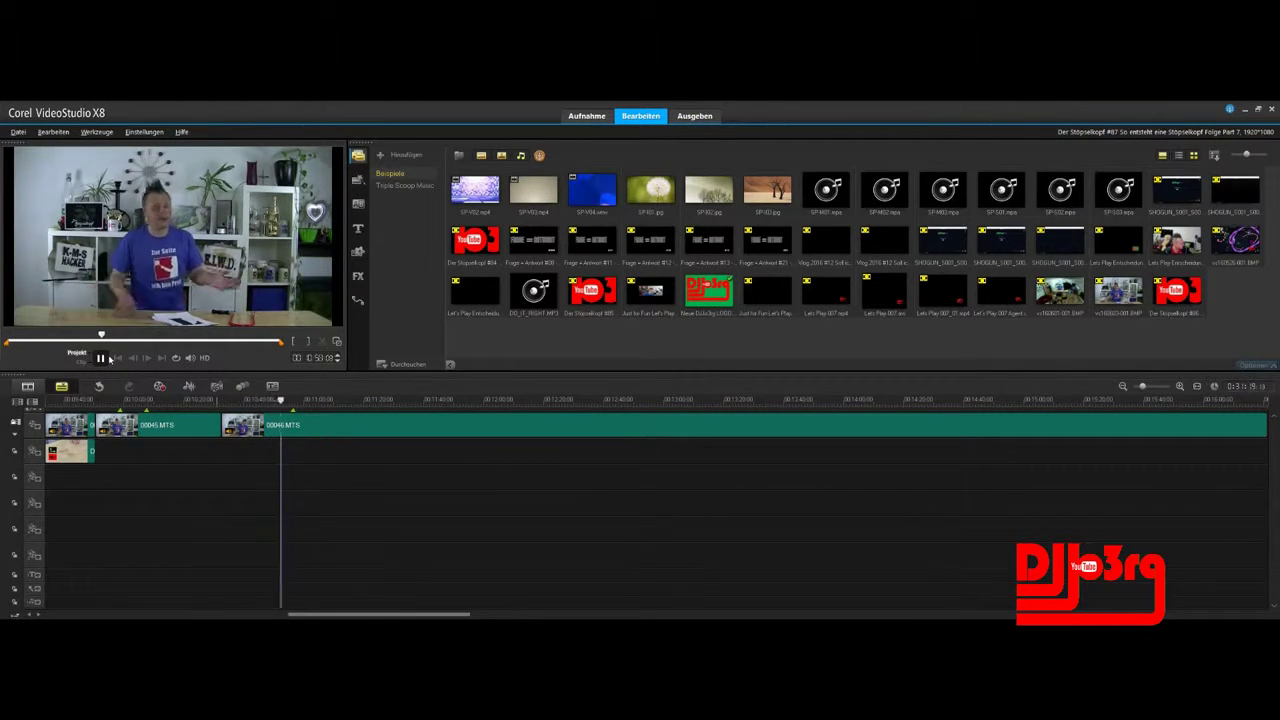
# Step: Split 00046.MTS at two successive cut points and delete the unwanted passage at its beginning each time
pyautogui.click(102, 358)
pyautogui.click(322, 341)
pyautogui.click(258, 426)
pyautogui.press('Delete')
pyautogui.click(100, 358)
pyautogui.click(100, 358)
pyautogui.click(322, 341)
pyautogui.press('Delete')
pyautogui.press('space')
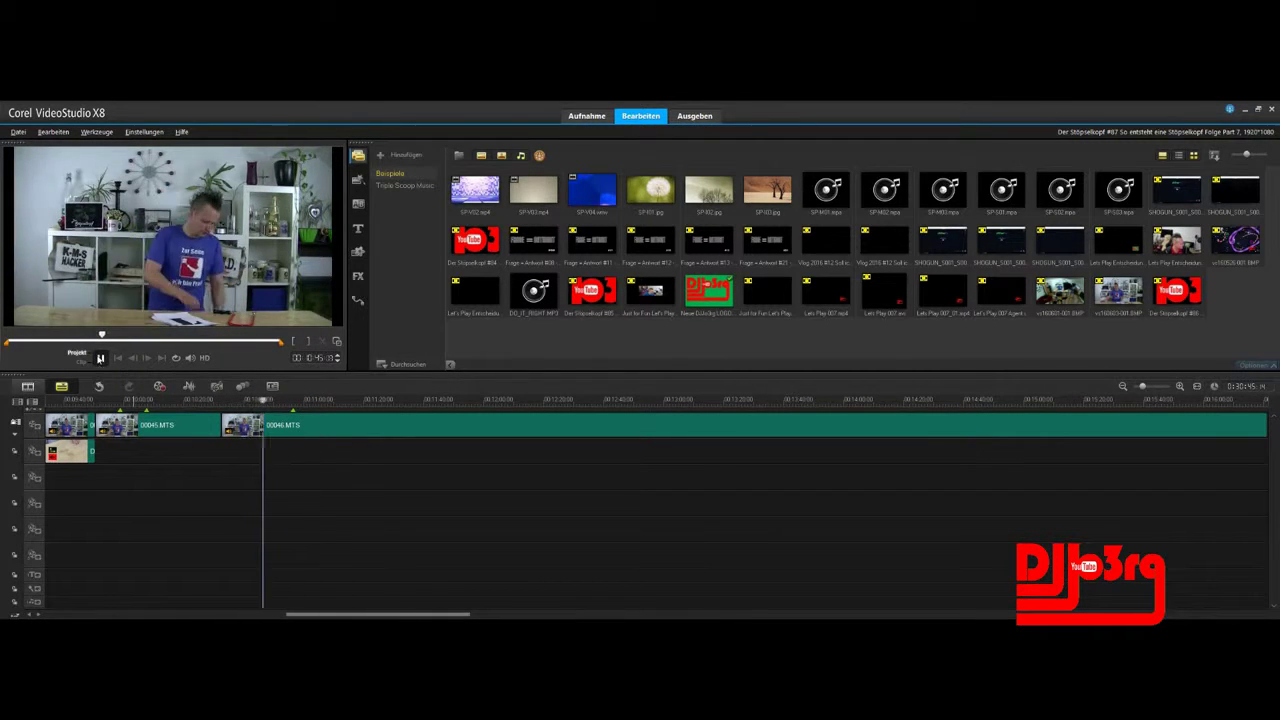
# Step: Play 00046.MTS at several points between about 00:10:38 and 00:13:20 to find the next usable passage
pyautogui.click(398, 400)
pyautogui.click(103, 359)
pyautogui.click(724, 400)
pyautogui.click(103, 359)
pyautogui.click(484, 400)
pyautogui.click(105, 360)
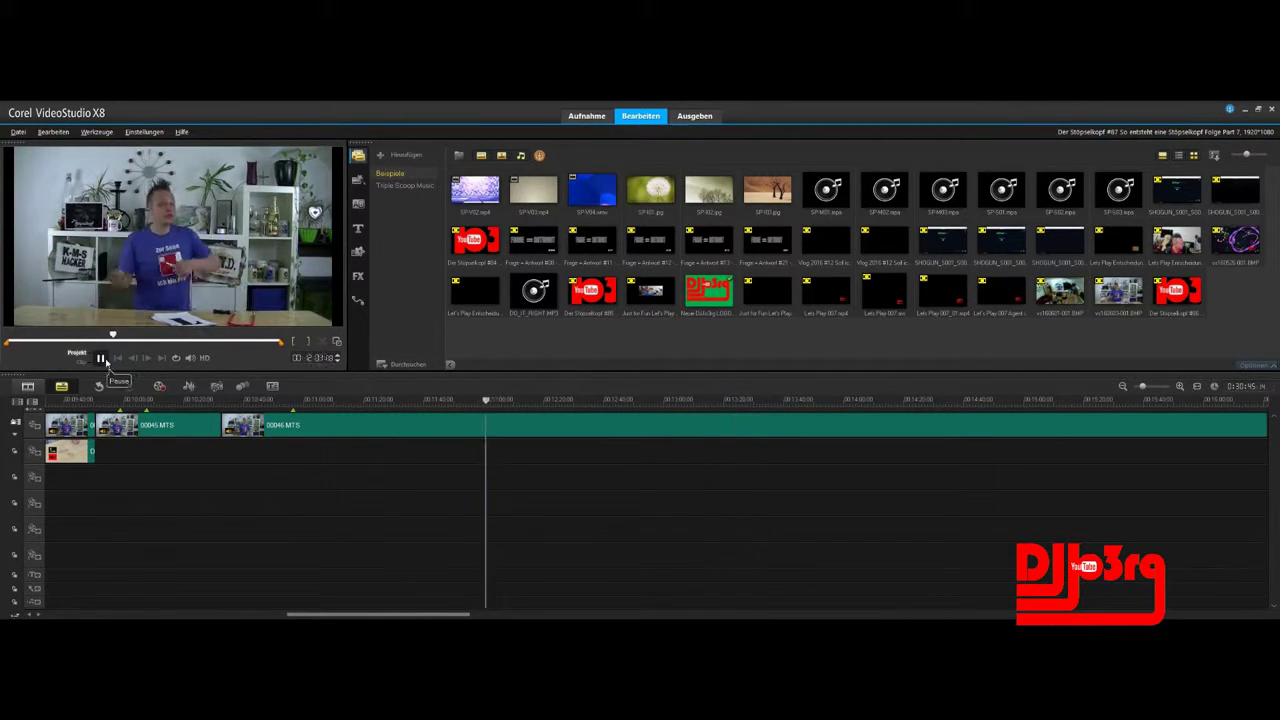
pyautogui.click(100, 358)
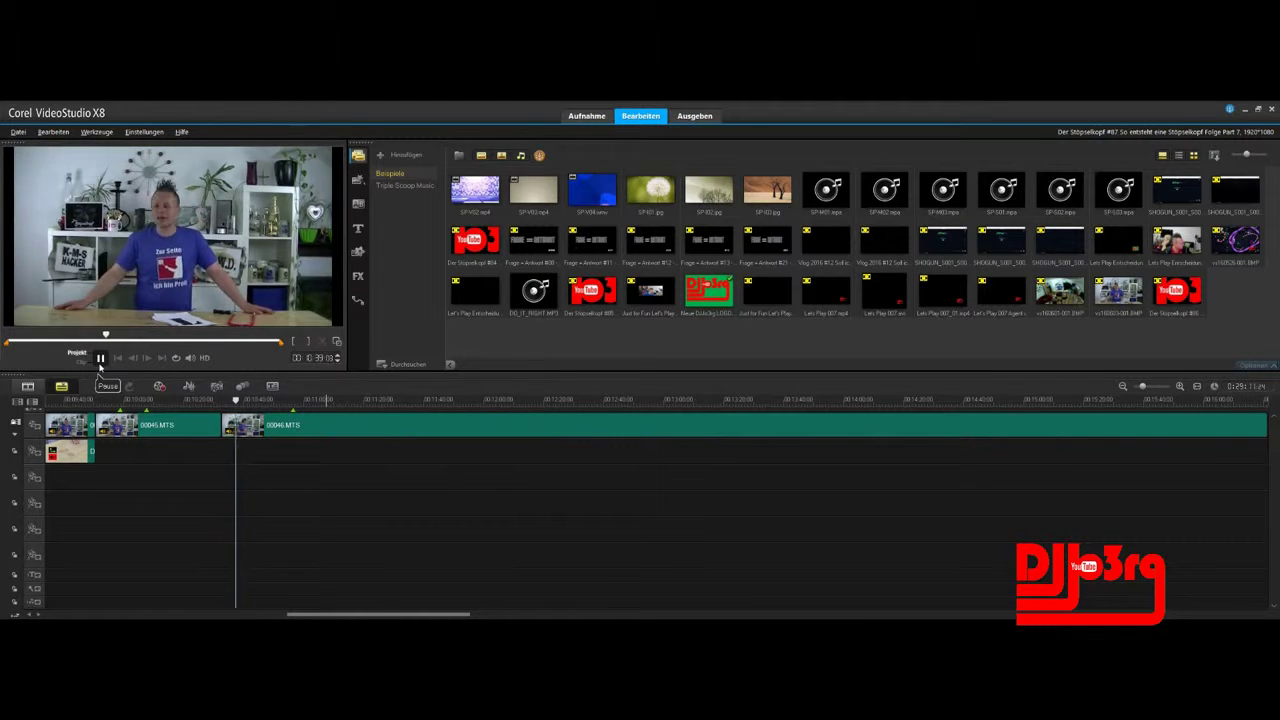
pyautogui.click(118, 338)
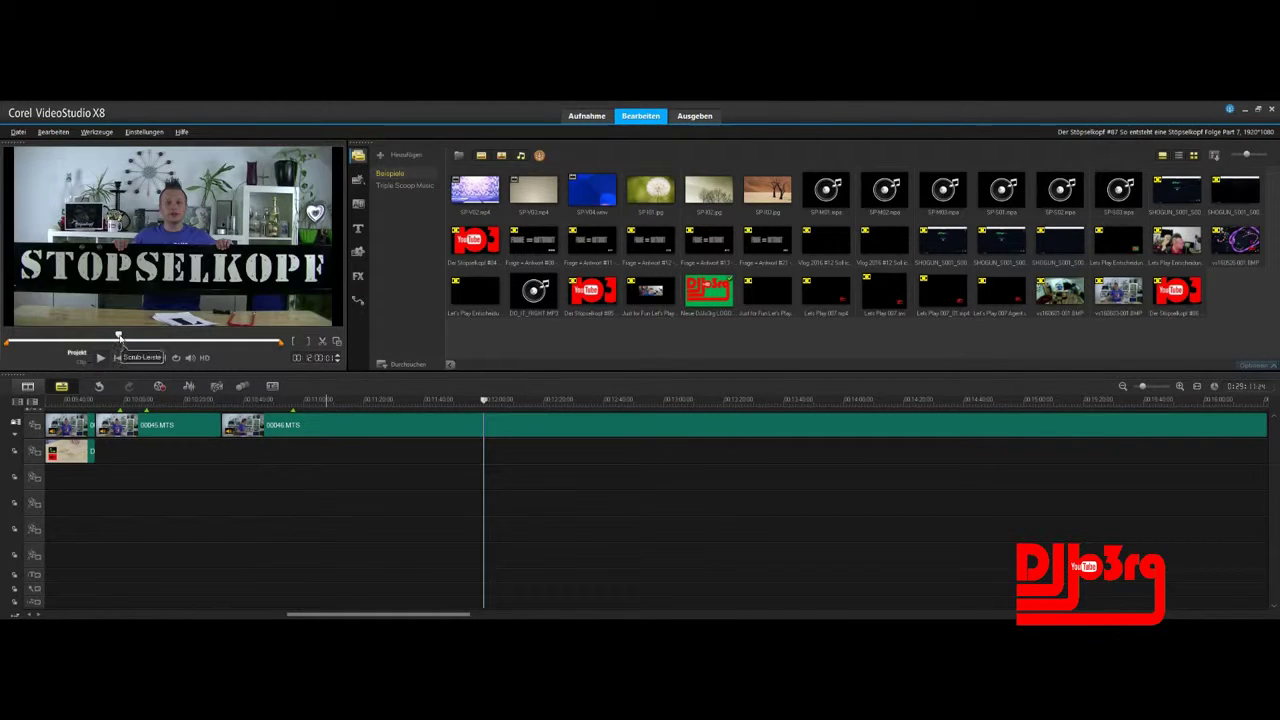
# Step: Create a freeze frame of the STOPSELKOPF sign from 00046.MTS at about 00:12:00 and undo its insertion in the timeline
pyautogui.rightClick(500, 432)
pyautogui.click(588, 413)
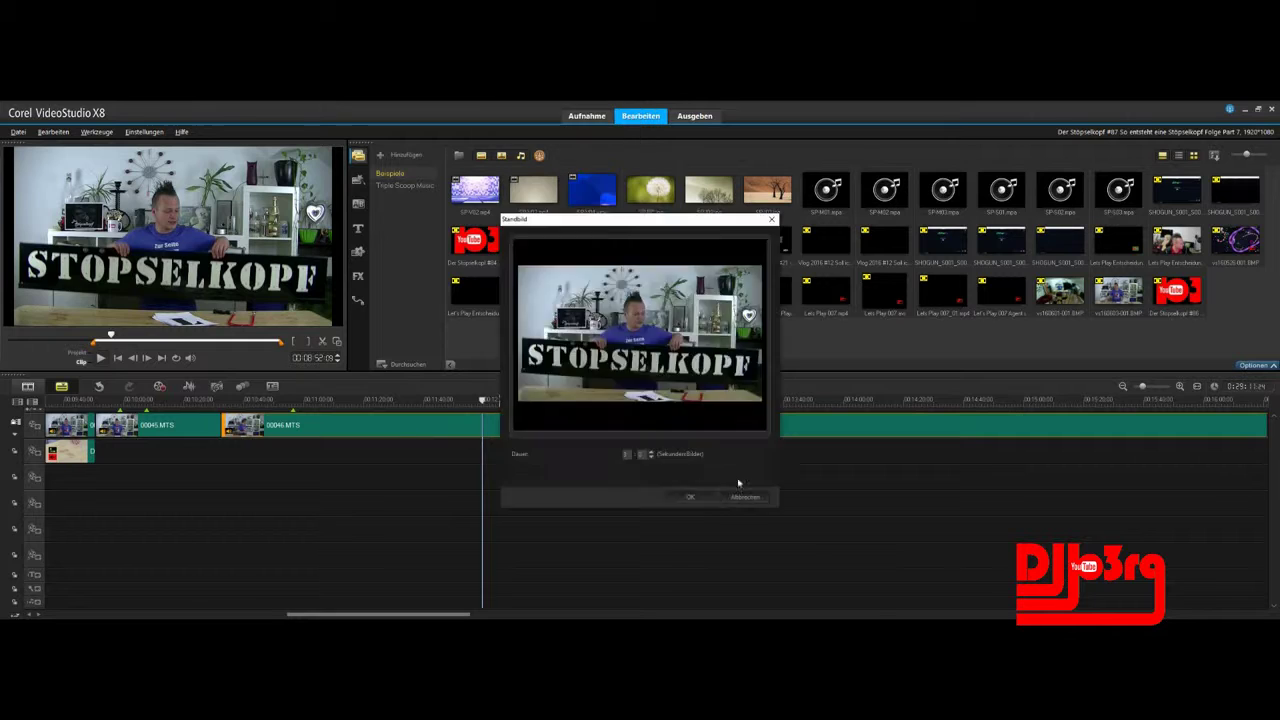
pyautogui.click(690, 497)
pyautogui.click(99, 387)
# Step: Split 00046.MTS at about 00:11:04, delete the section before the cut and play the join
pyautogui.click(985, 402)
pyautogui.moveTo(988, 408); pyautogui.dragTo(575, 466)
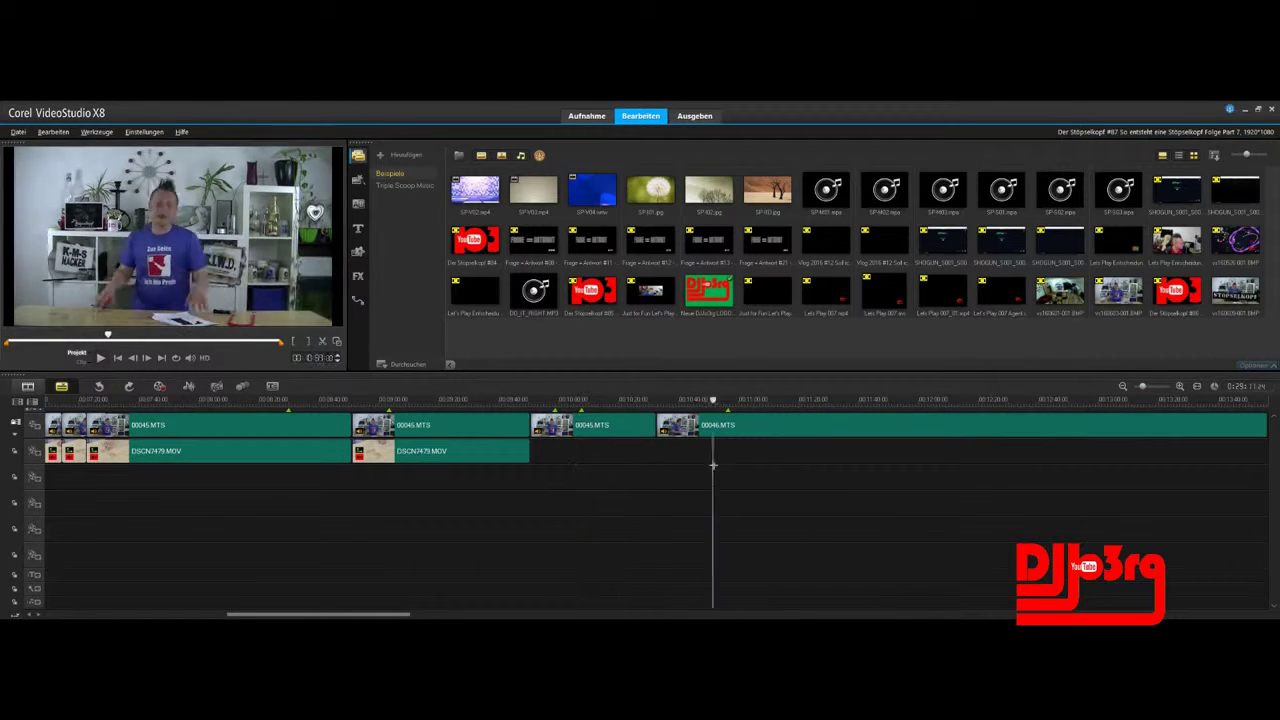
pyautogui.moveTo(713, 465); pyautogui.dragTo(751, 466)
pyautogui.click(322, 341)
pyautogui.click(700, 426)
pyautogui.press('Delete')
pyautogui.click(104, 359)
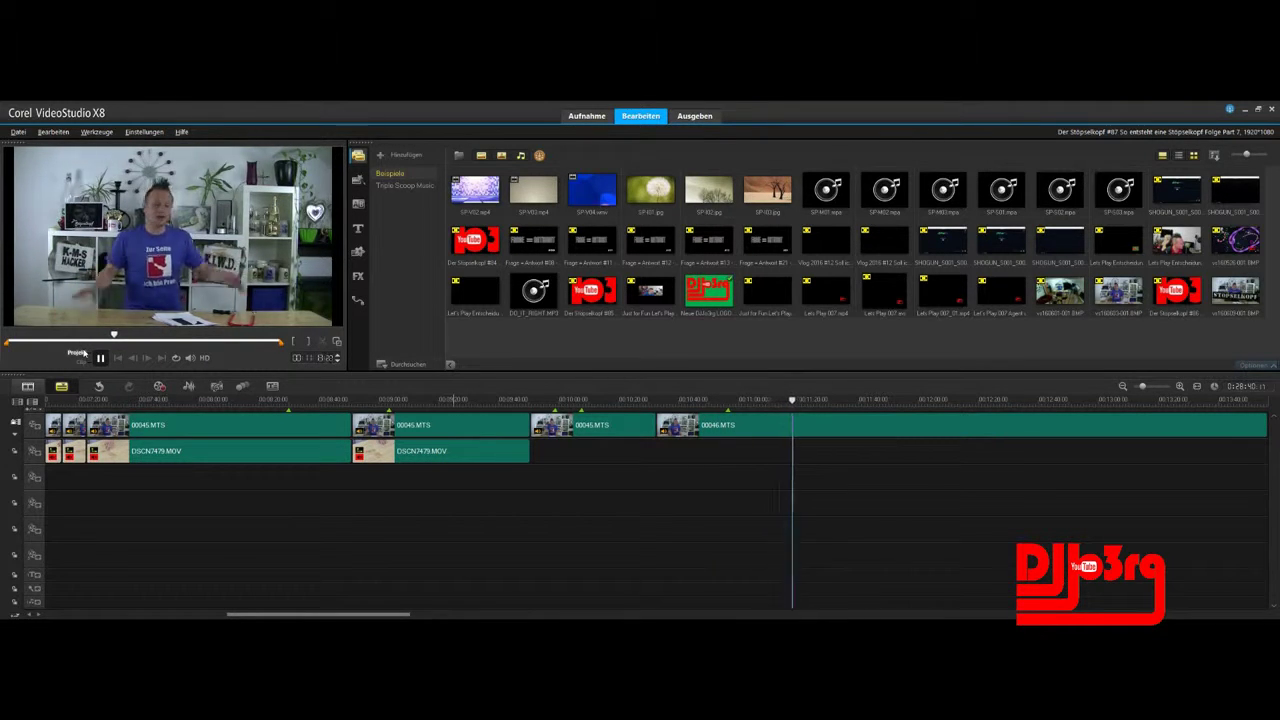
# Step: Split 00046.MTS at about 00:11:35, and scrub and play the rest of the clip to find the next cut point
pyautogui.click(322, 343)
pyautogui.moveTo(675, 425); pyautogui.dragTo(821, 430)
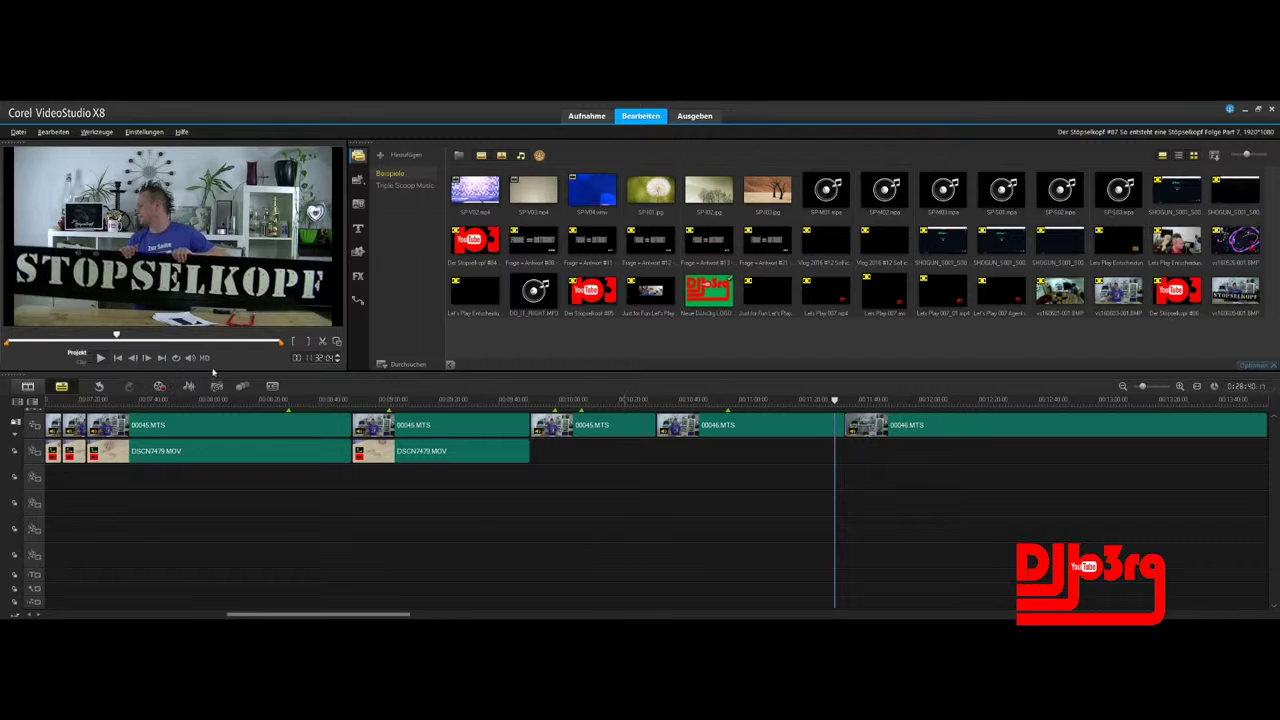
pyautogui.click(101, 358)
pyautogui.moveTo(118, 336); pyautogui.dragTo(232, 343)
pyautogui.click(905, 425)
pyautogui.click(101, 358)
pyautogui.click(101, 358)
pyautogui.moveTo(666, 614); pyautogui.dragTo(395, 614)
pyautogui.moveTo(346, 402); pyautogui.dragTo(961, 481)
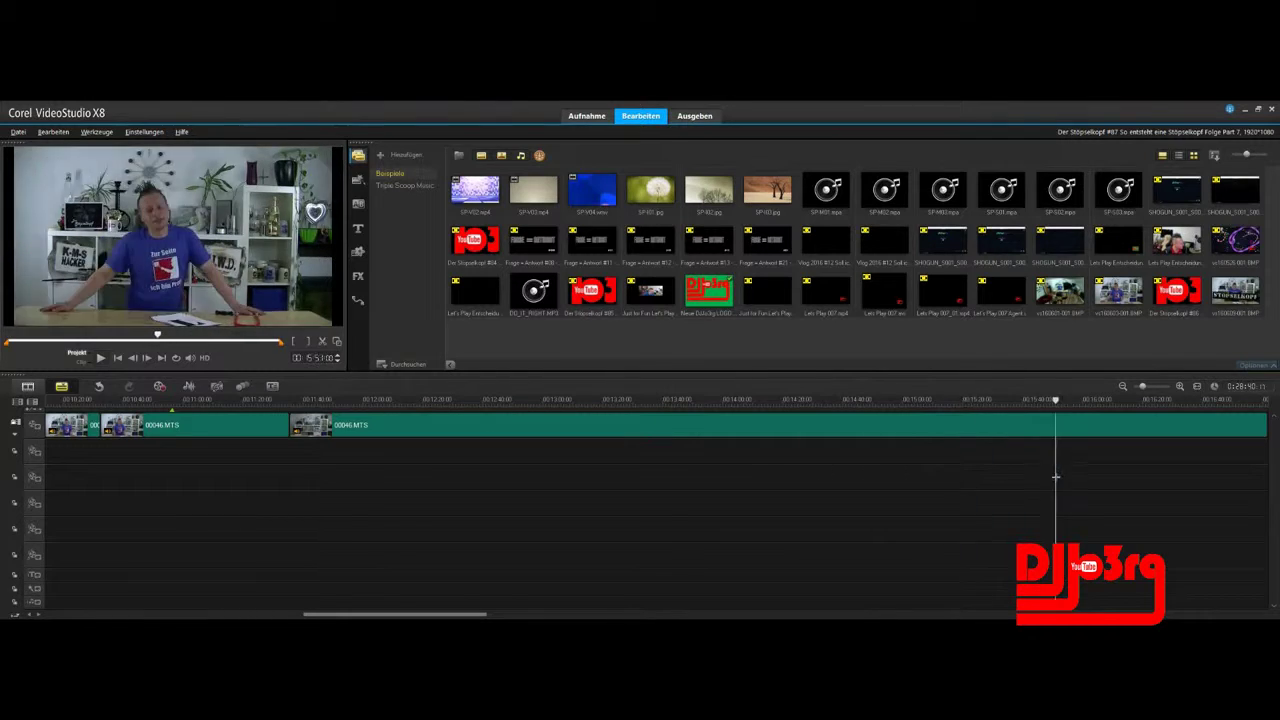
pyautogui.moveTo(1046, 482); pyautogui.dragTo(243, 482)
pyautogui.click(100, 360)
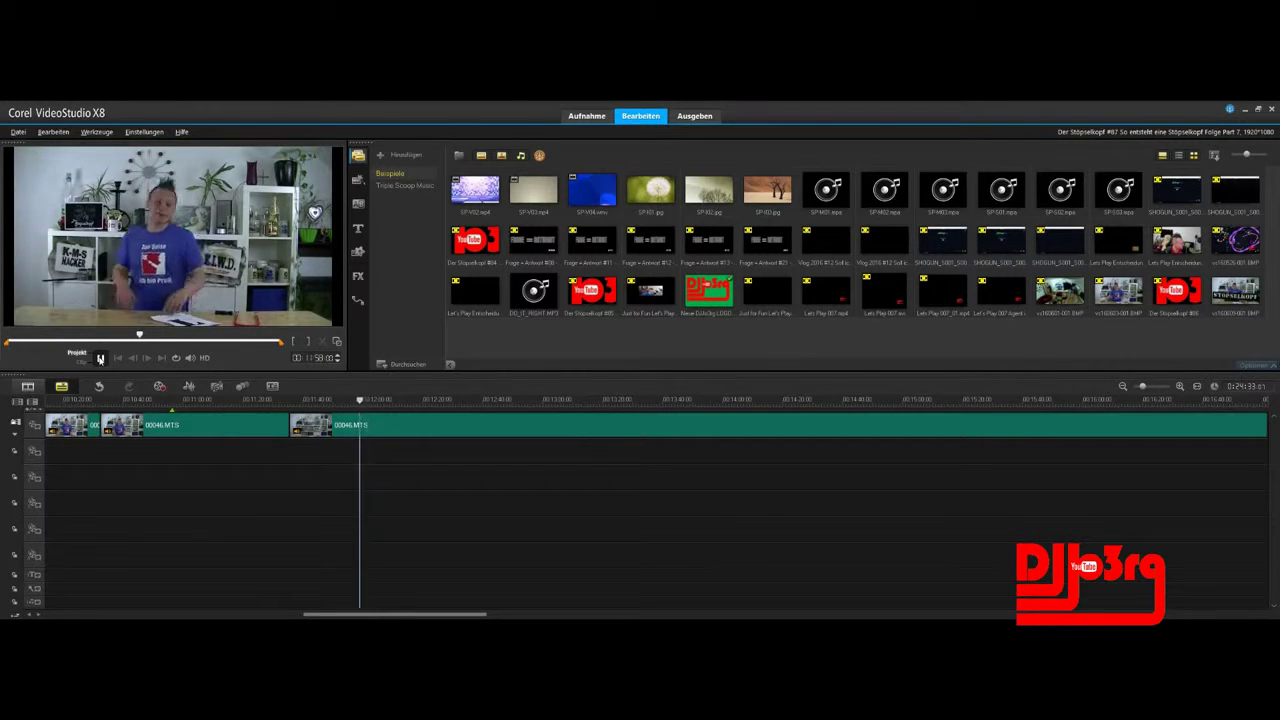
pyautogui.click(100, 359)
# Step: Split off and delete the unwanted passage of 00046.MTS after 00:11:35 and play the join
pyautogui.moveTo(381, 401); pyautogui.dragTo(1147, 401)
pyautogui.click(1123, 386)
pyautogui.moveTo(845, 404); pyautogui.dragTo(752, 422)
pyautogui.click(322, 341)
pyautogui.click(371, 426)
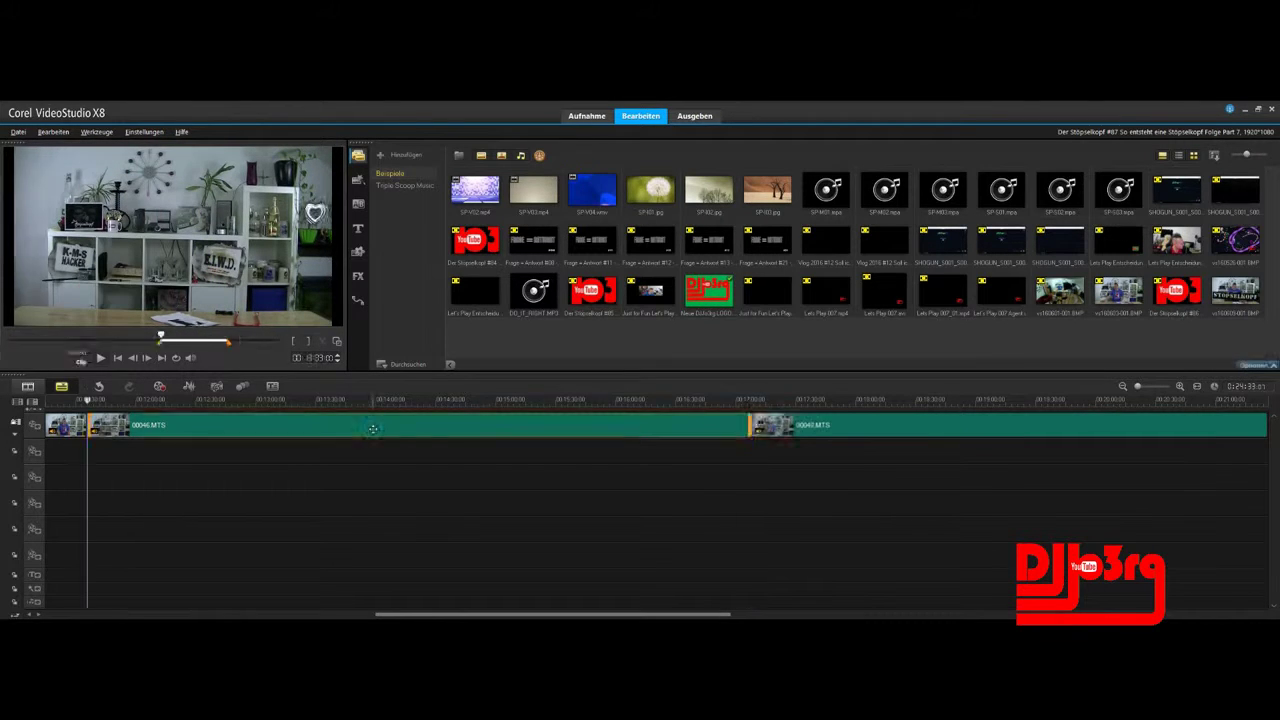
pyautogui.press('Delete')
pyautogui.click(100, 359)
pyautogui.click(100, 358)
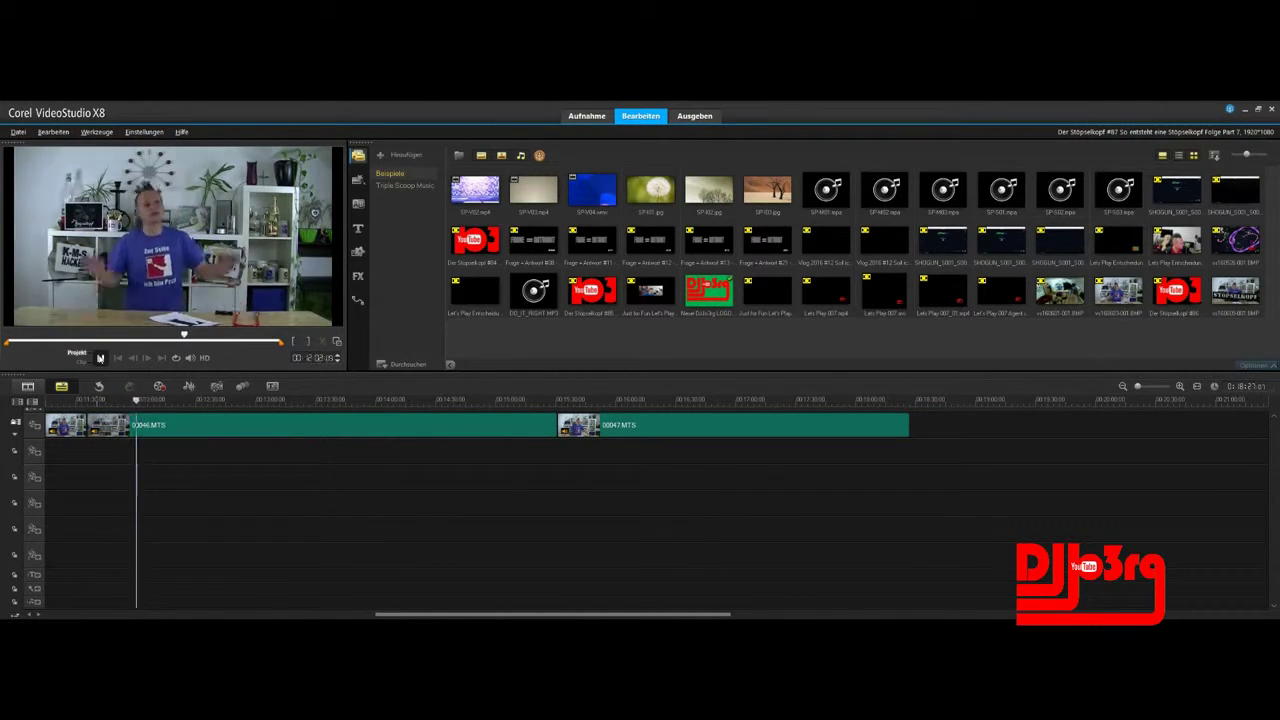
# Step: Split 00046.MTS at about 00:13:04 and delete the section between 00:11:35 and the cut
pyautogui.click(247, 403)
pyautogui.moveTo(247, 403)
pyautogui.mouseDown()
pyautogui.moveTo(434, 405)
pyautogui.moveTo(264, 408)
pyautogui.mouseUp()
pyautogui.click(322, 341)
pyautogui.click(100, 358)
pyautogui.click(190, 425)
pyautogui.press('Delete')
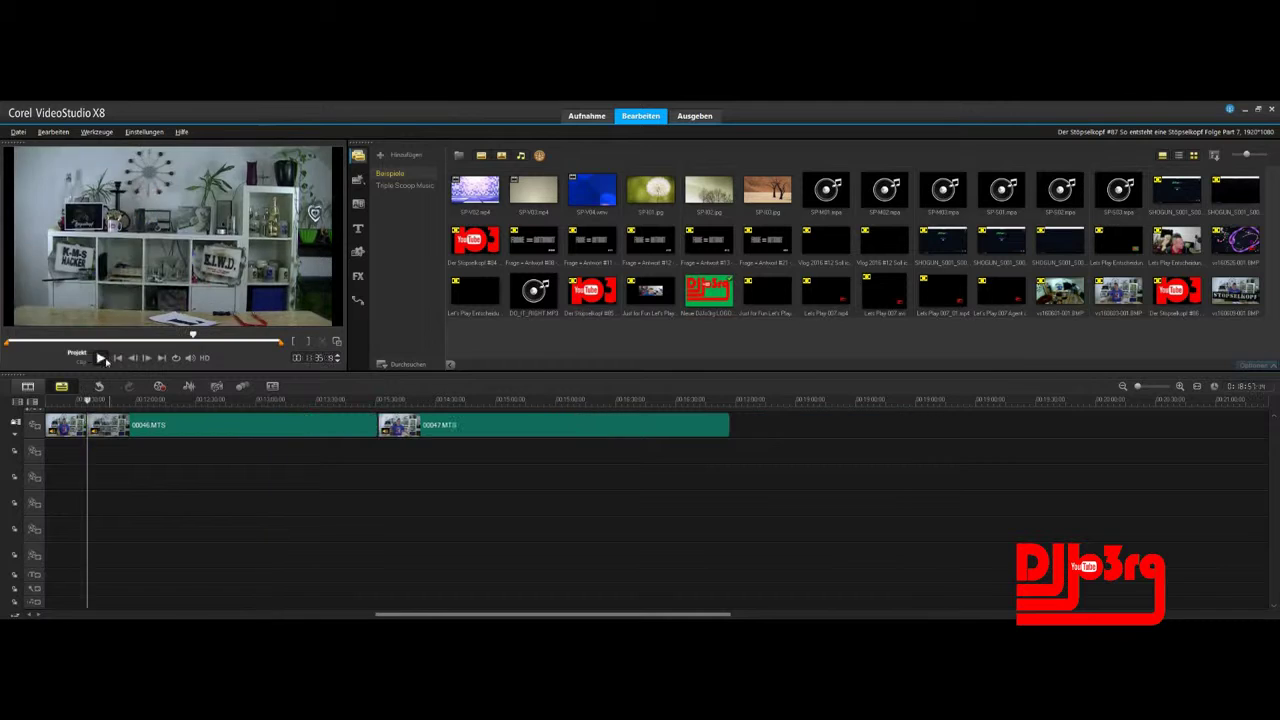
# Step: Play on through 00046.MTS and 00047.MTS and remove the unwanted footage from 00047.MTS
pyautogui.click(100, 358)
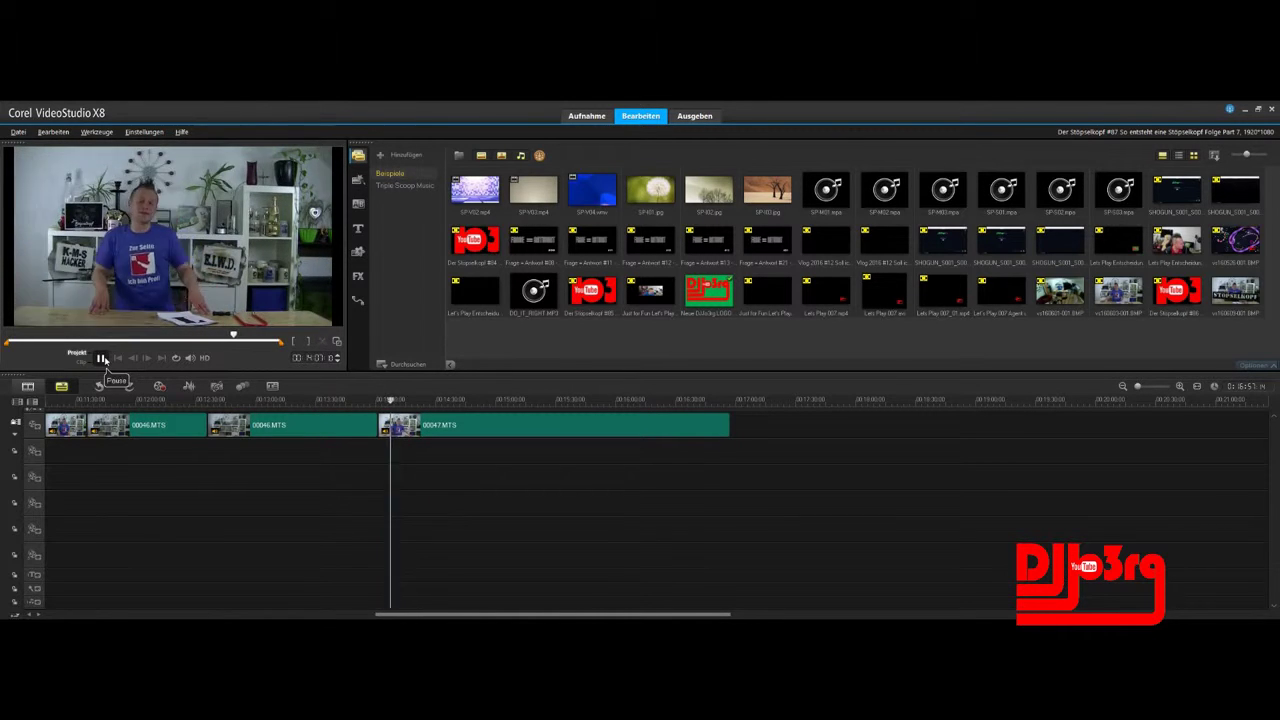
pyautogui.moveTo(414, 400)
pyautogui.mouseDown()
pyautogui.moveTo(616, 402)
pyautogui.moveTo(433, 408)
pyautogui.mouseUp()
pyautogui.click(101, 358)
pyautogui.click(101, 358)
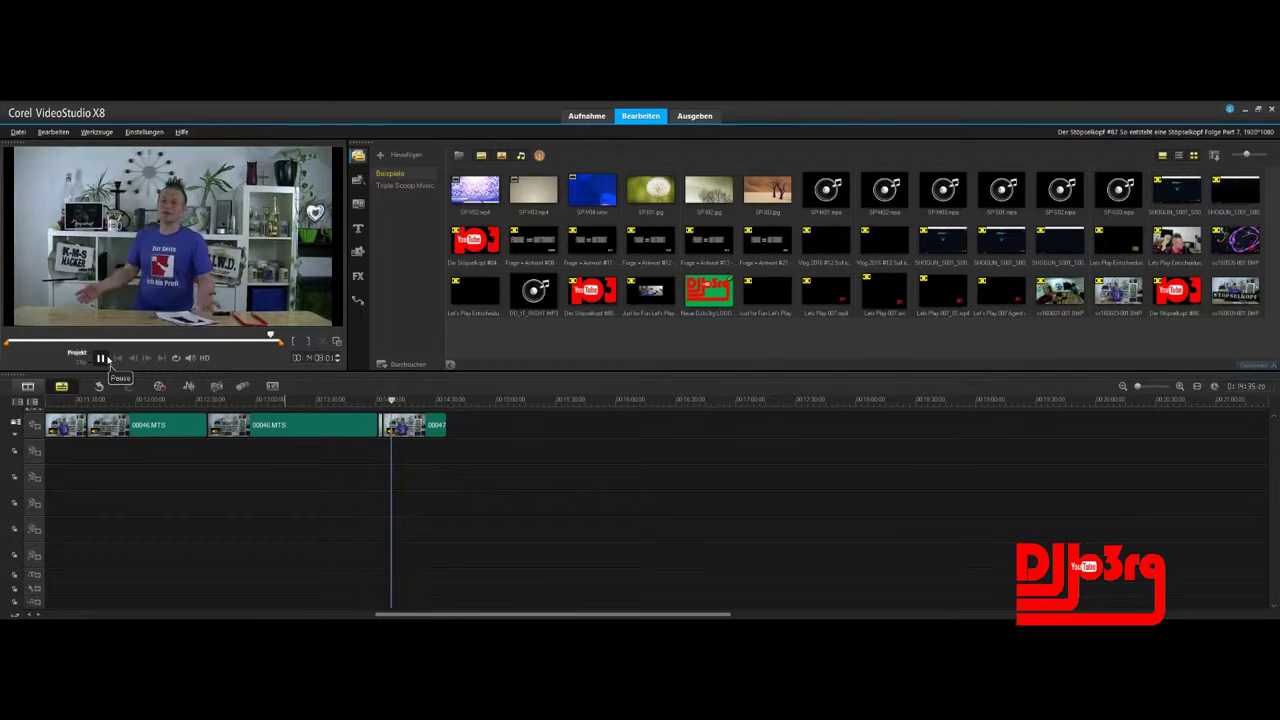
pyautogui.click(101, 358)
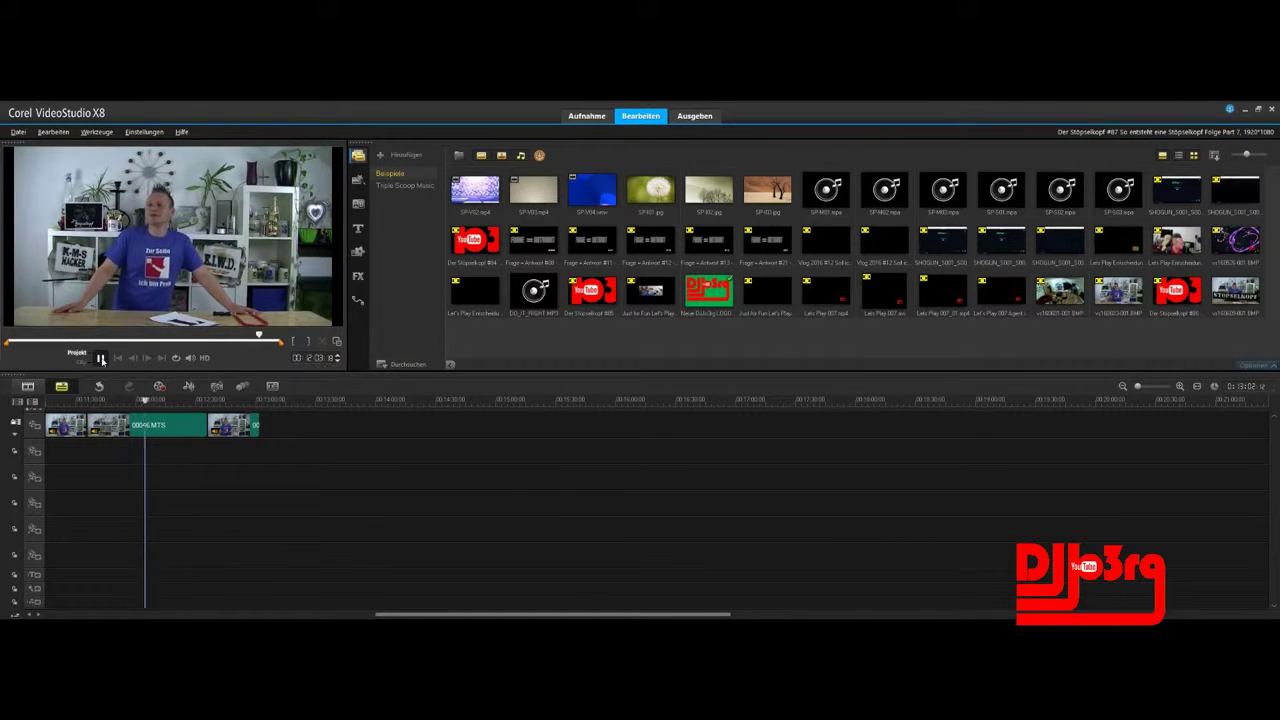
# Step: Split the 00046.MTS section that starts at about 00:11:35, delete its tail and play the join
pyautogui.click(101, 359)
pyautogui.click(322, 342)
pyautogui.click(193, 425)
pyautogui.press('Delete')
pyautogui.click(101, 359)
pyautogui.click(101, 359)
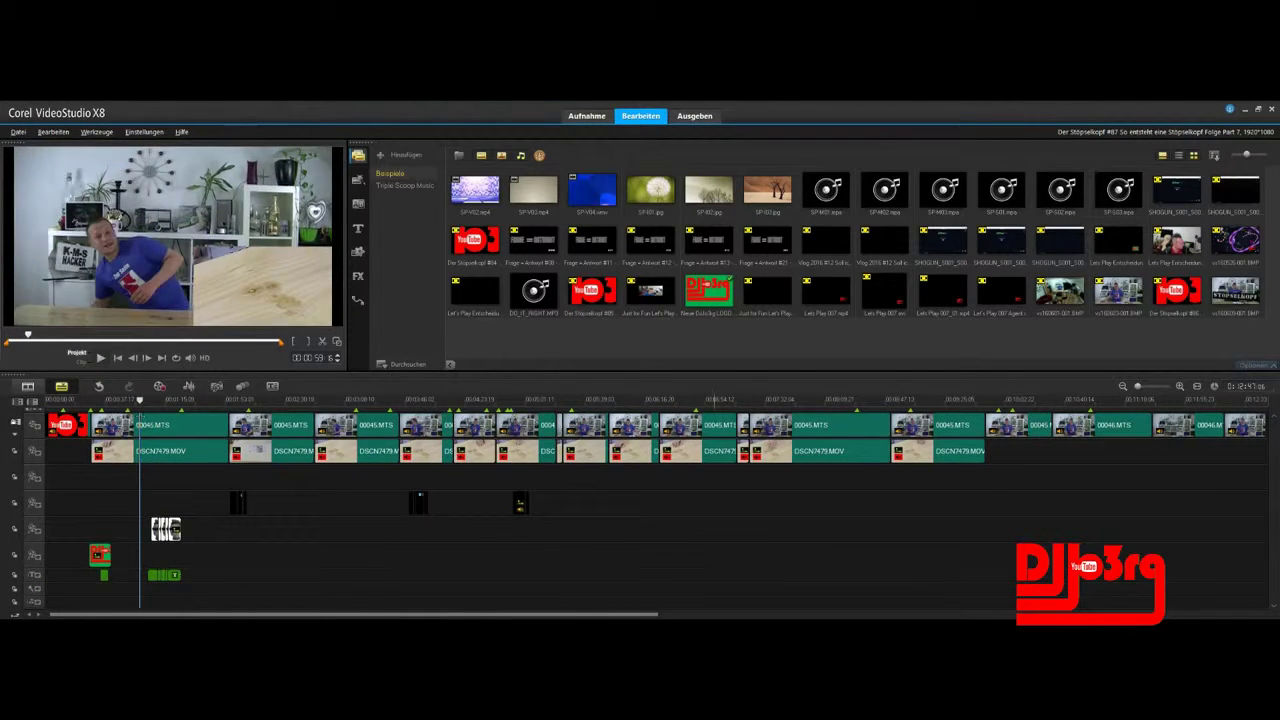
pyautogui.moveTo(332, 628)
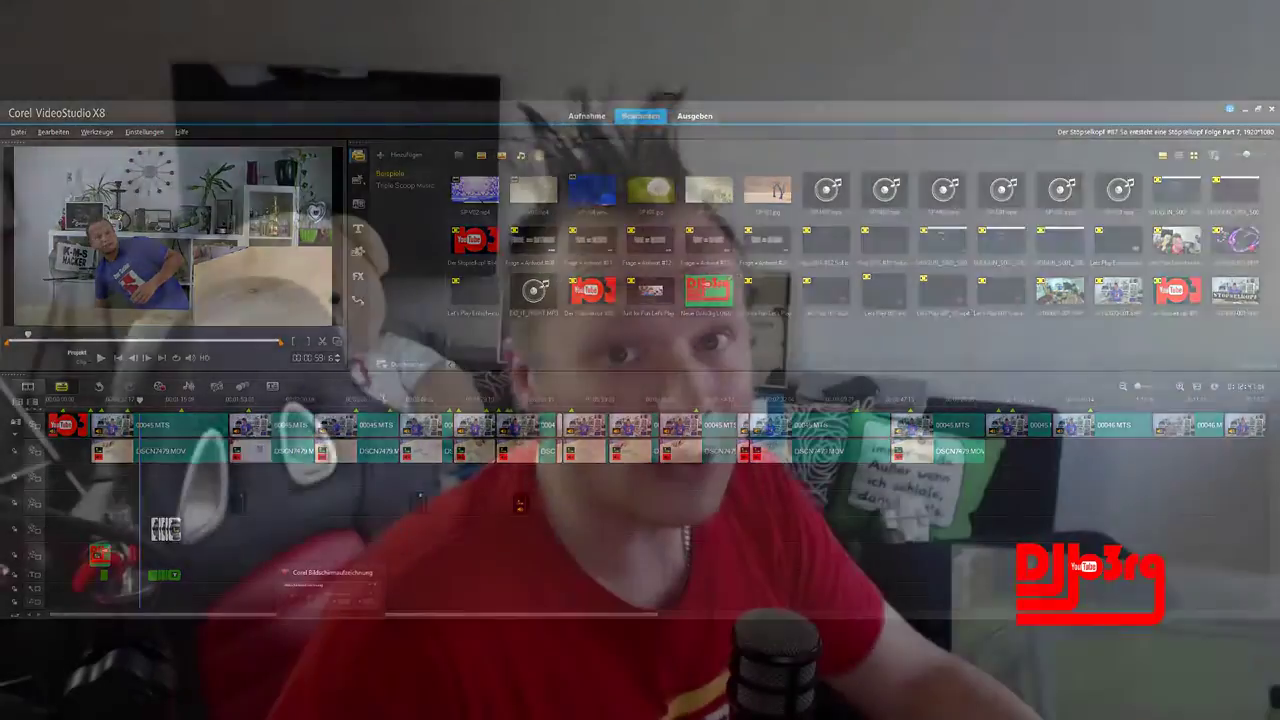
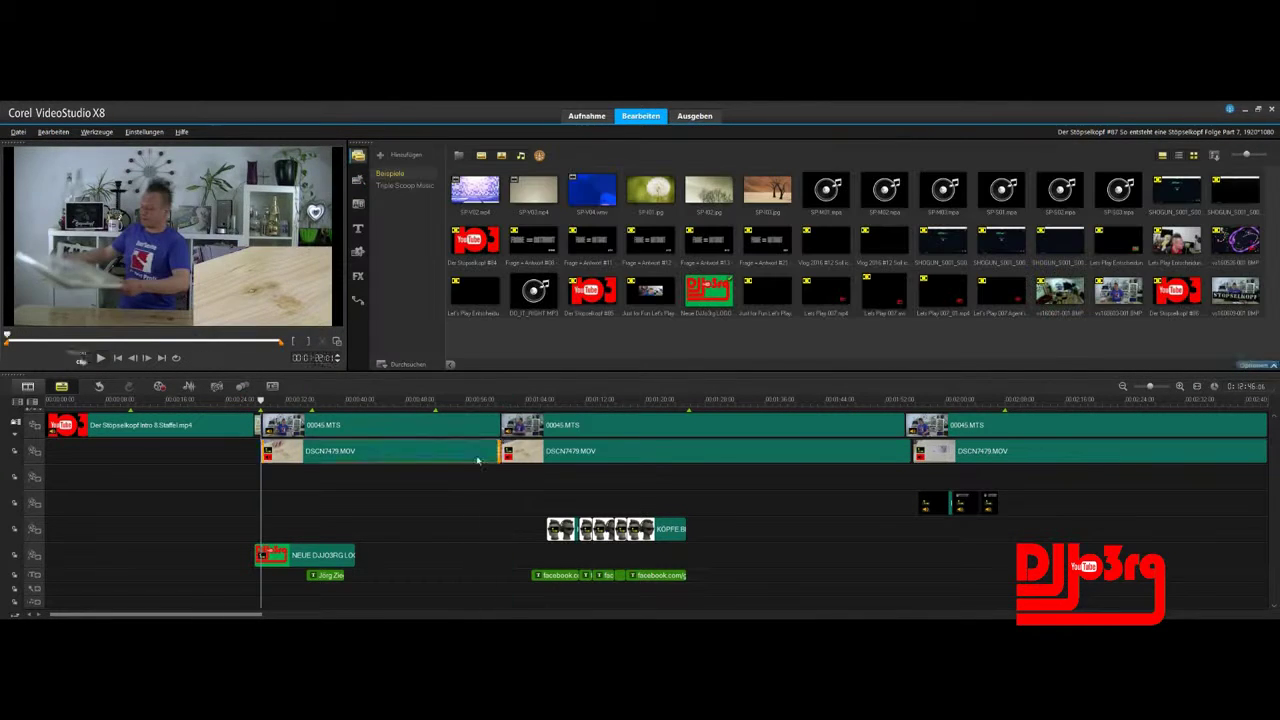
# Step: Delete the first DSCN7479.MOV overlay clip and shift the next one back to remove its overlap past the 00:01:55 cut
pyautogui.press('Delete')
pyautogui.moveTo(697, 451); pyautogui.dragTo(836, 451)
pyautogui.click(903, 400)
pyautogui.click(1181, 387)
pyautogui.click(1181, 387)
pyautogui.click(1122, 387)
pyautogui.click(1122, 387)
# Step: Move the DSCN7479.MOV overlay near 00:01:55 back so it starts together with the 00045.MTS clip above it
pyautogui.moveTo(212, 614); pyautogui.dragTo(253, 614)
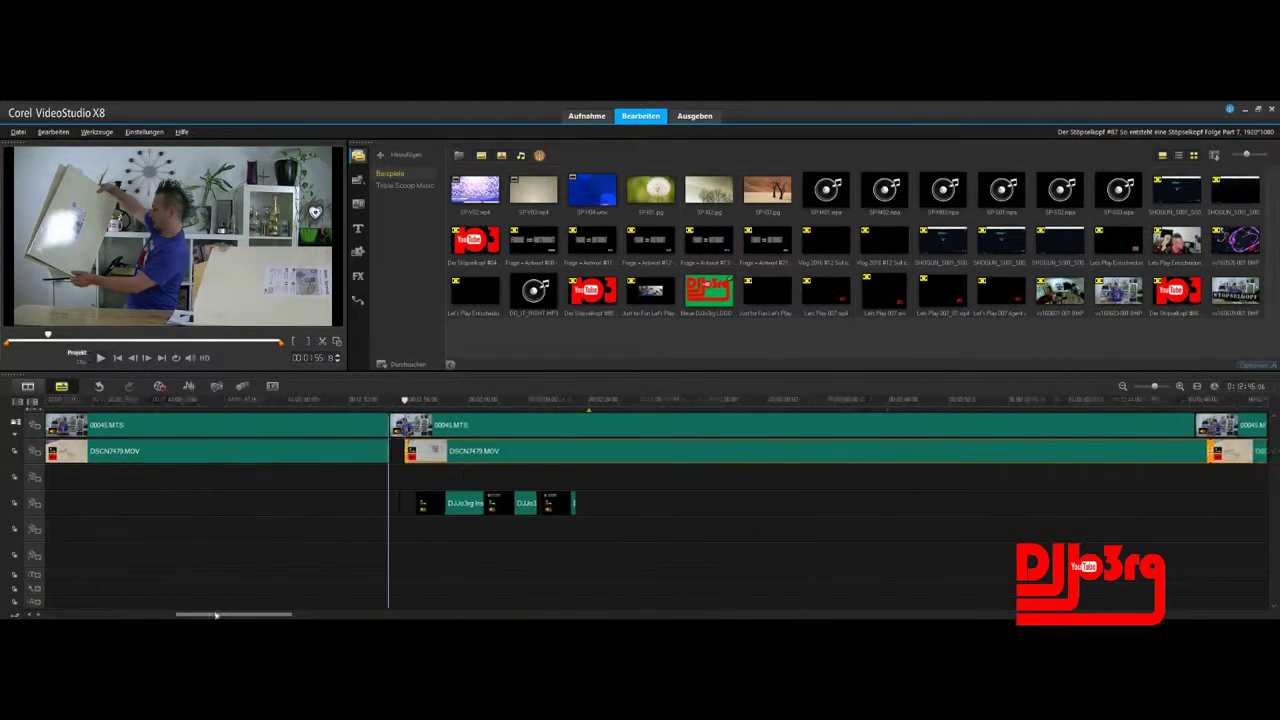
pyautogui.click(1181, 387)
pyautogui.click(1181, 387)
pyautogui.moveTo(658, 451); pyautogui.dragTo(507, 451)
pyautogui.click(1122, 387)
pyautogui.click(1122, 387)
# Step: Split the first remaining DSCN7479.MOV overlay at about 00:01:06 and delete the part after the cut
pyautogui.moveTo(225, 614); pyautogui.dragTo(150, 614)
pyautogui.click(507, 400)
pyautogui.moveTo(507, 400); pyautogui.dragTo(580, 402)
pyautogui.click(548, 450)
pyautogui.click(322, 341)
pyautogui.click(640, 451)
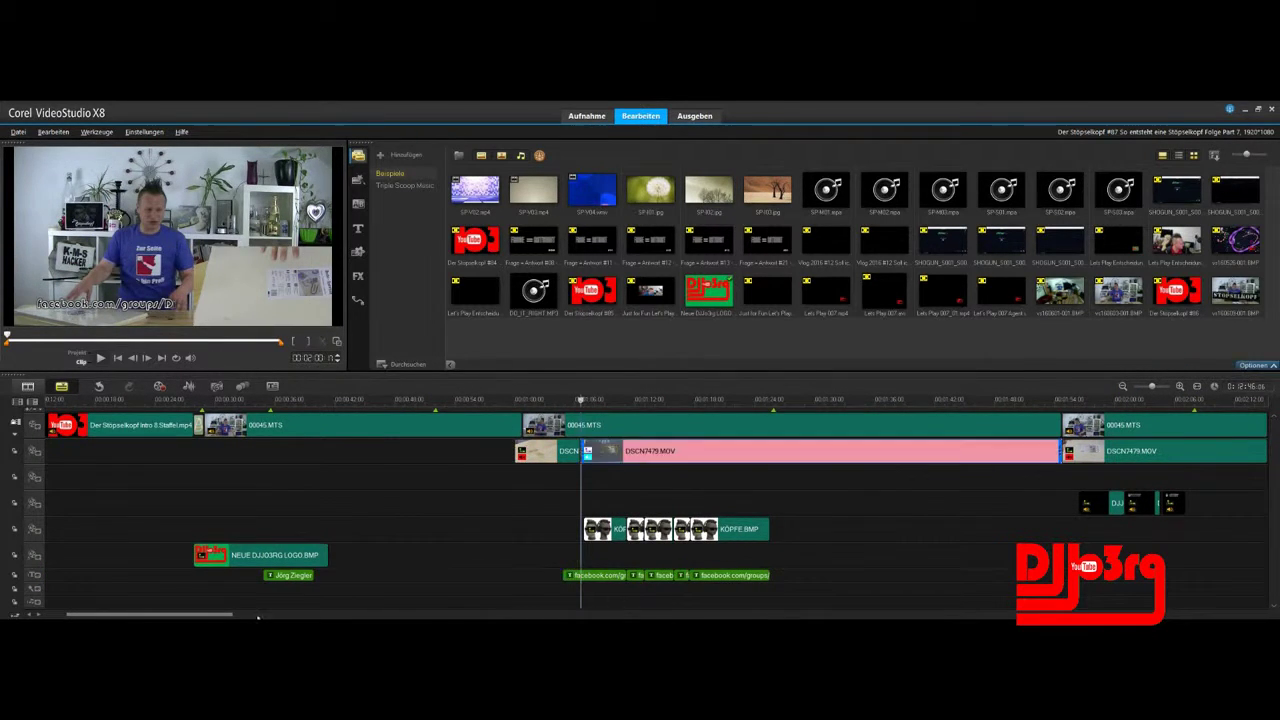
pyautogui.press('Delete')
# Step: Check the footage up to about 00:01:55 without the overlay and undo the last overlay deletion
pyautogui.moveTo(150, 614); pyautogui.dragTo(249, 614)
pyautogui.click(335, 400)
pyautogui.moveTo(335, 400); pyautogui.dragTo(501, 401)
pyautogui.click(118, 400)
pyautogui.moveTo(249, 614); pyautogui.dragTo(189, 614)
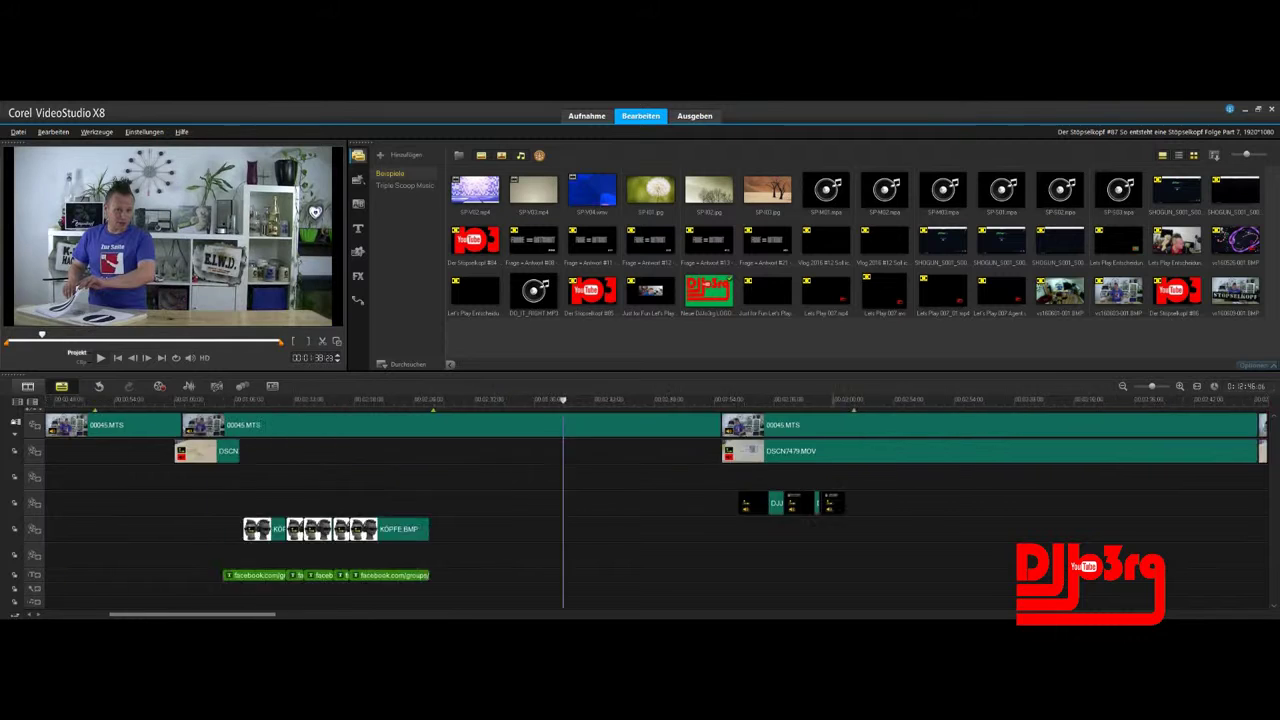
pyautogui.click(1122, 387)
pyautogui.click(1122, 387)
pyautogui.hotkey('ctrl', 'z')
# Step: Split both clips at about 00:01:28 and delete the DSCN7479.MOV overlay between 00:01:06 and the cut
pyautogui.moveTo(623, 400); pyautogui.dragTo(670, 400)
pyautogui.click(322, 341)
pyautogui.click(503, 446)
pyautogui.press('Delete')
# Step: Split both clips at about 00:01:33 and 00:01:44, and delete the DSCN7479.MOV overlay that starts at about 00:01:55
pyautogui.click(322, 341)
pyautogui.click(322, 342)
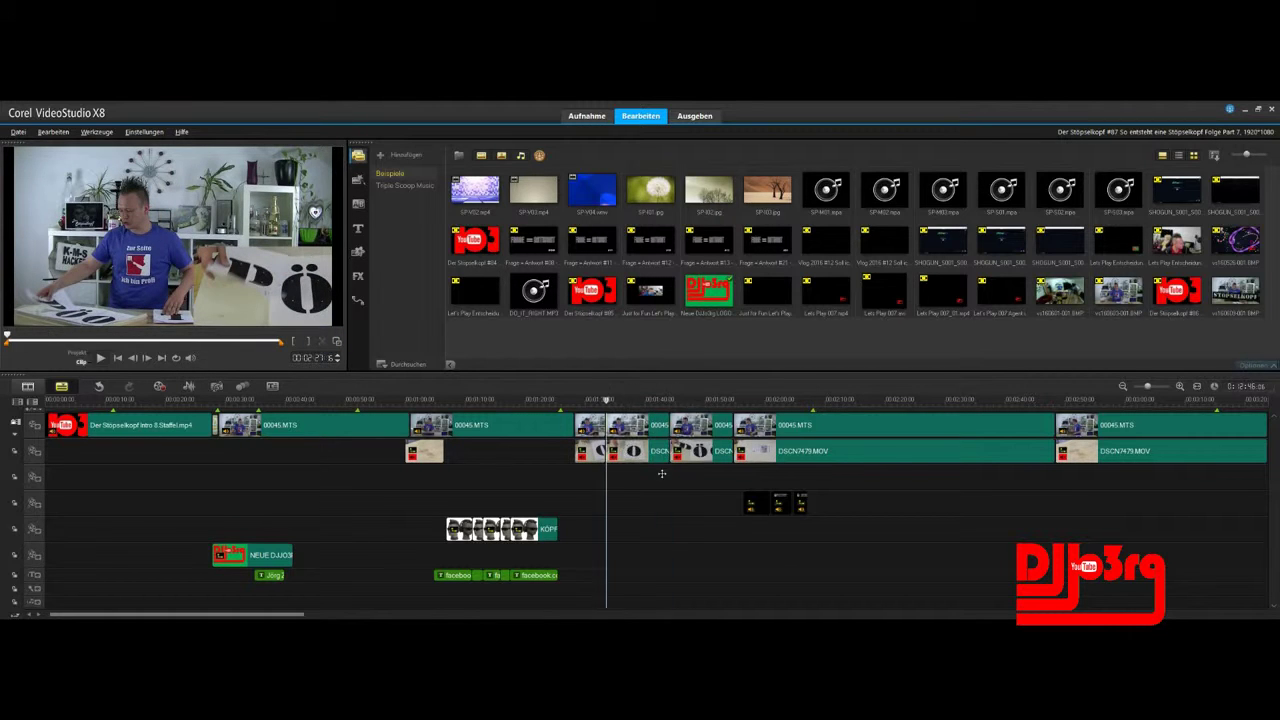
pyautogui.click(798, 453)
pyautogui.press('Delete')
# Step: Split both clips at about 00:03:11 and 00:03:15 and delete the DSCN7479.MOV overlay on either side of that short section
pyautogui.scroll(-5, 760, 460)
pyautogui.moveTo(332, 400); pyautogui.dragTo(413, 451)
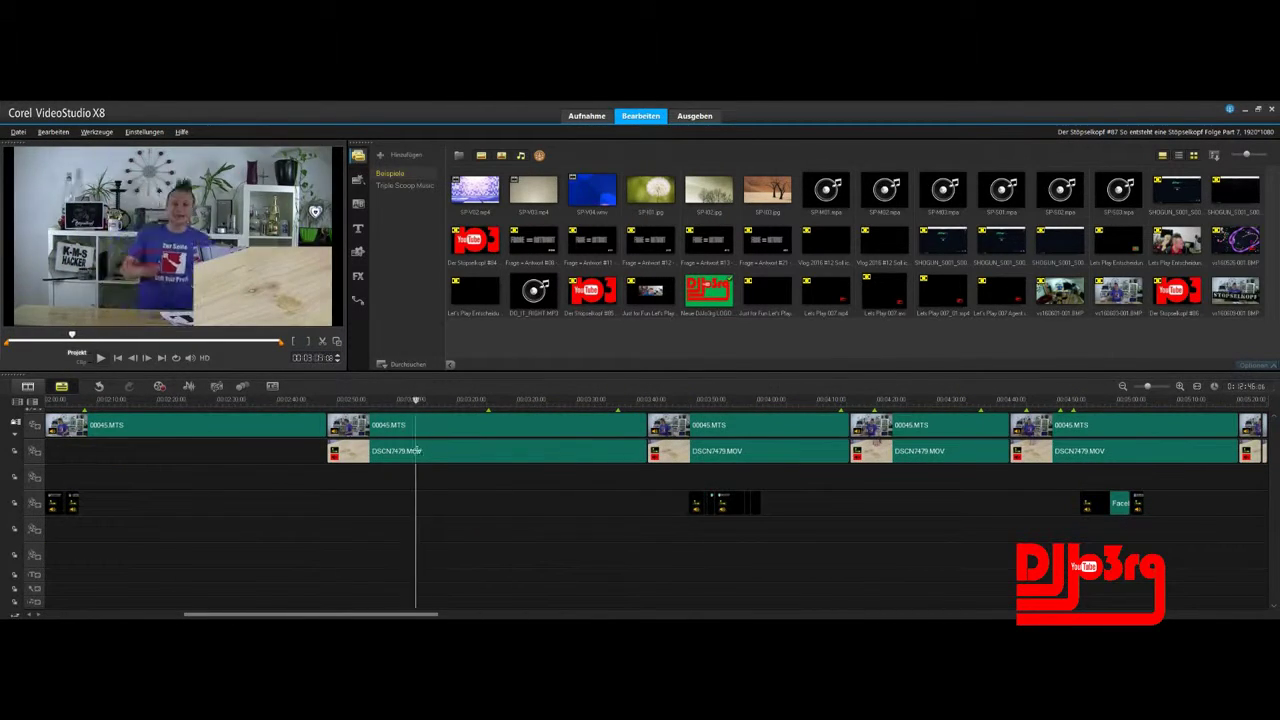
pyautogui.click(415, 457)
pyautogui.press('Delete')
pyautogui.moveTo(328, 400); pyautogui.dragTo(487, 400)
pyautogui.click(322, 342)
pyautogui.click(549, 448)
pyautogui.click(549, 450)
pyautogui.press('Delete')
# Step: Split both clips at about 00:05:29 and delete the DSCN7479.MOV overlays from about 00:03:41 up to the cut
pyautogui.click(812, 469)
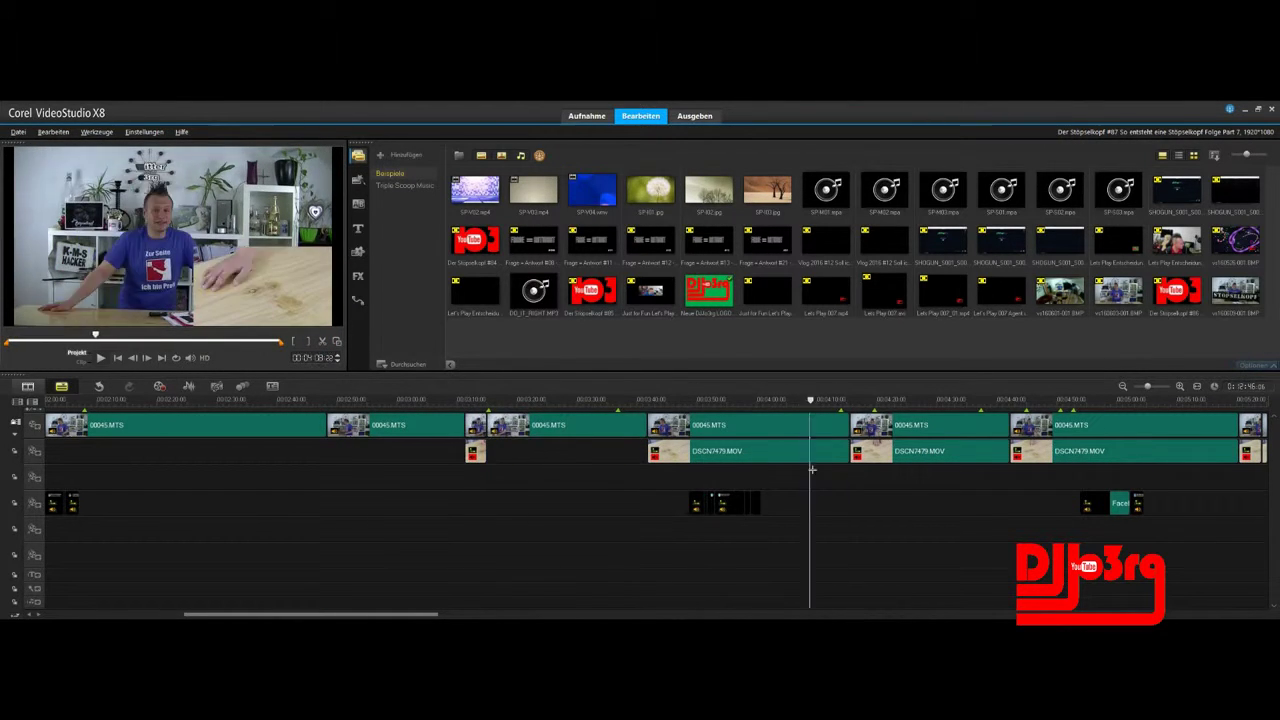
pyautogui.scroll(-5, 656, 460)
pyautogui.moveTo(328, 400); pyautogui.dragTo(460, 400)
pyautogui.click(322, 342)
pyautogui.click(445, 451)
pyautogui.scroll(2, 445, 451)
pyautogui.keyDown('shift'); pyautogui.click(199, 449); pyautogui.keyUp('shift')
pyautogui.press('Delete')
# Step: Try deleting the whole DSCN7479.MOV overlay clip that starts at about 00:05:53, and undo the deletion
pyautogui.moveTo(806, 402); pyautogui.dragTo(966, 424)
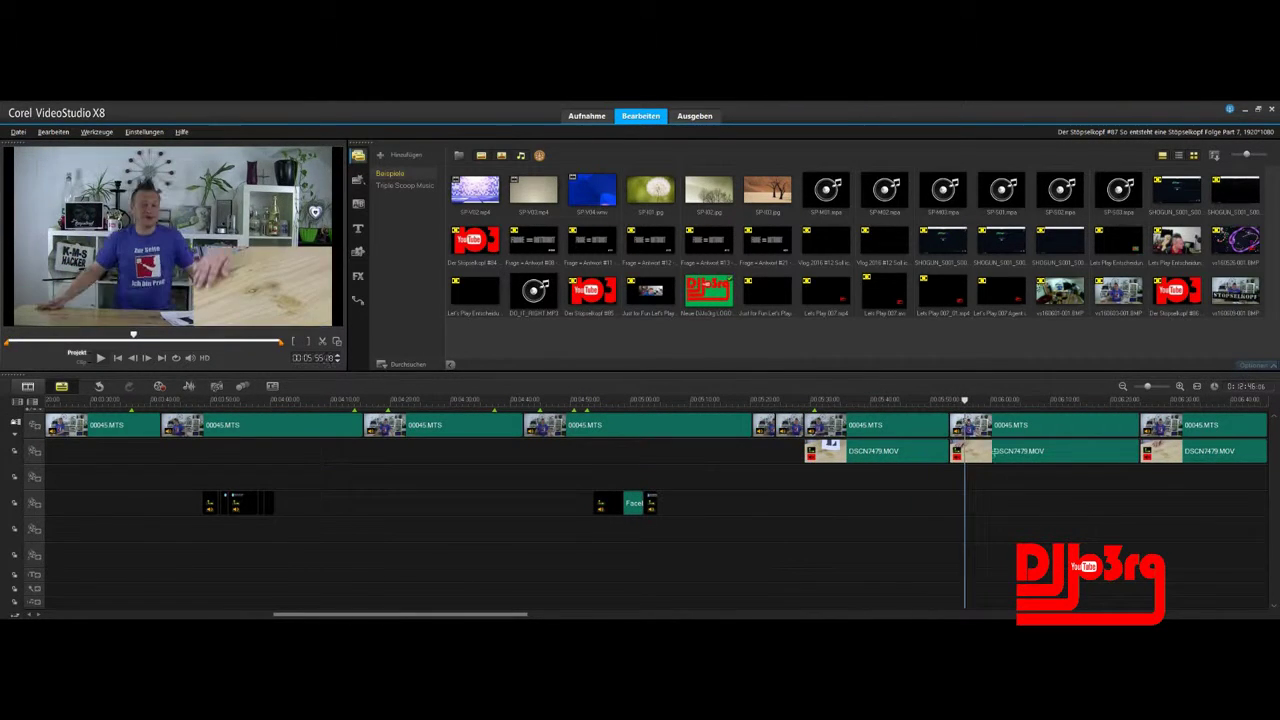
pyautogui.click(1030, 451)
pyautogui.press('Delete')
pyautogui.click(801, 400)
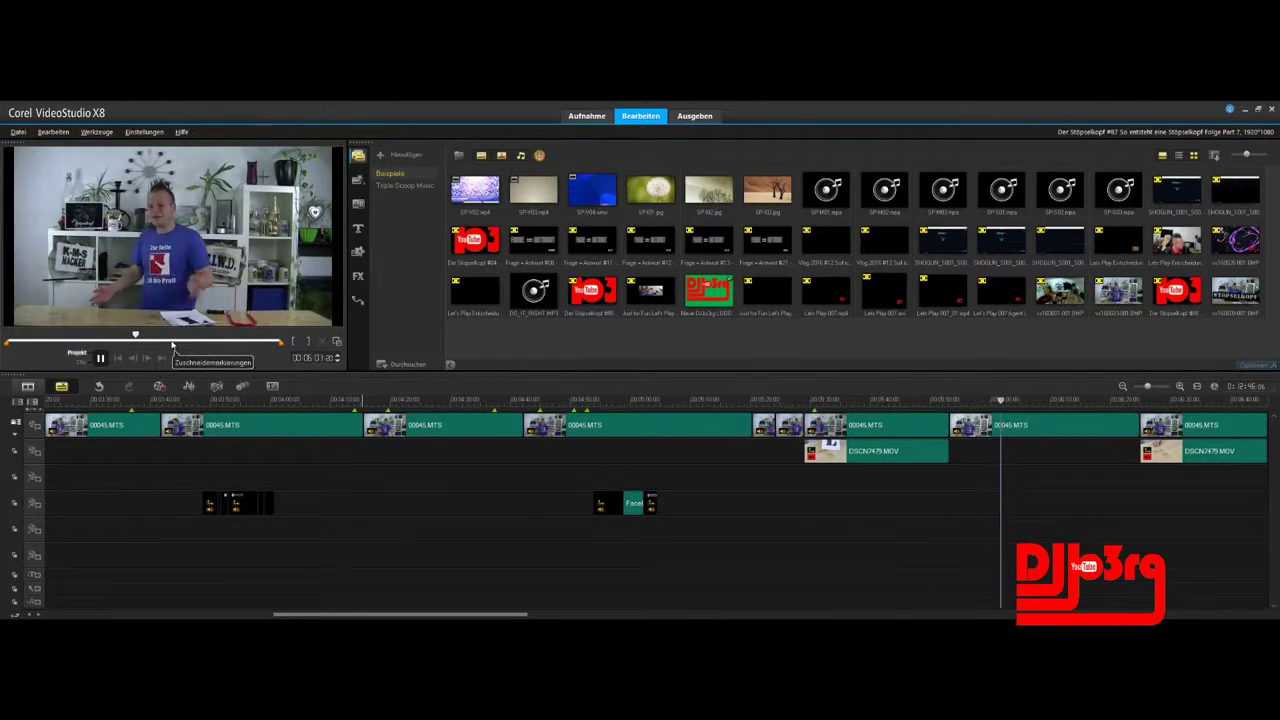
pyautogui.hotkey('ctrl', 'z')
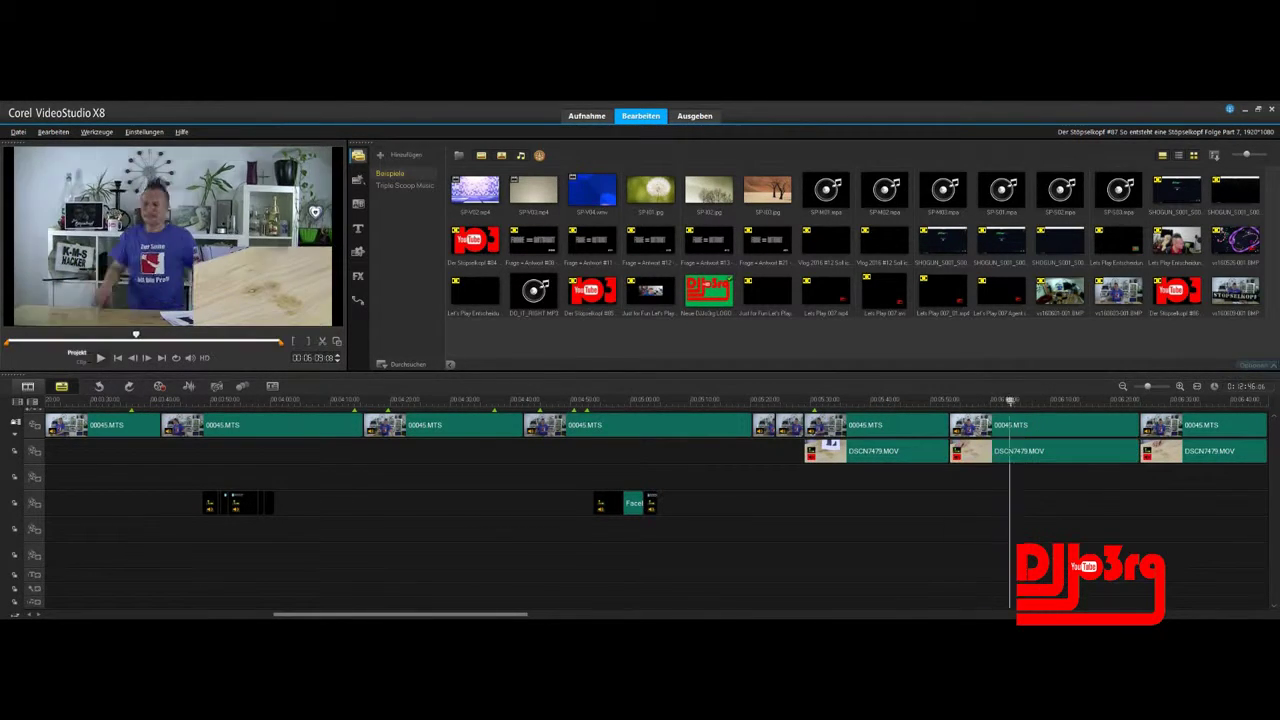
# Step: Split both clips at about 00:06:08 and 00:06:11 and delete the DSCN7479.MOV overlay on either side of that short section
pyautogui.hotkey('ctrl', 'y')
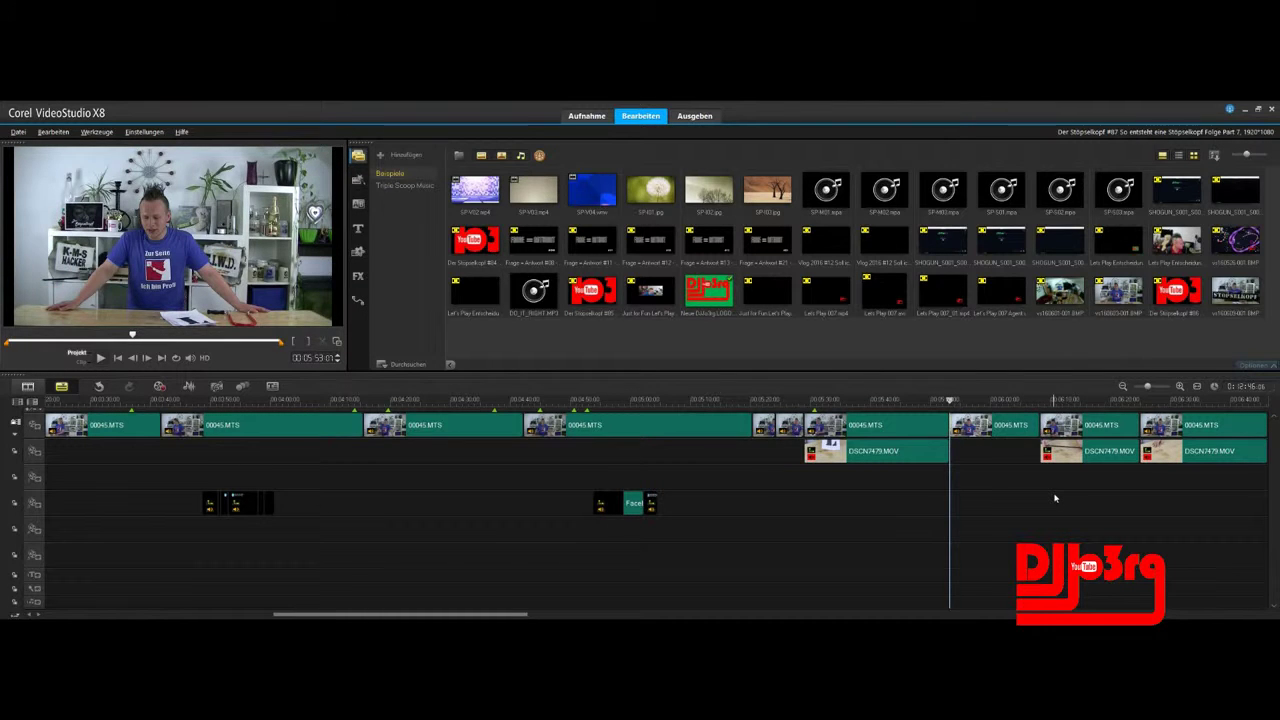
pyautogui.click(1074, 401)
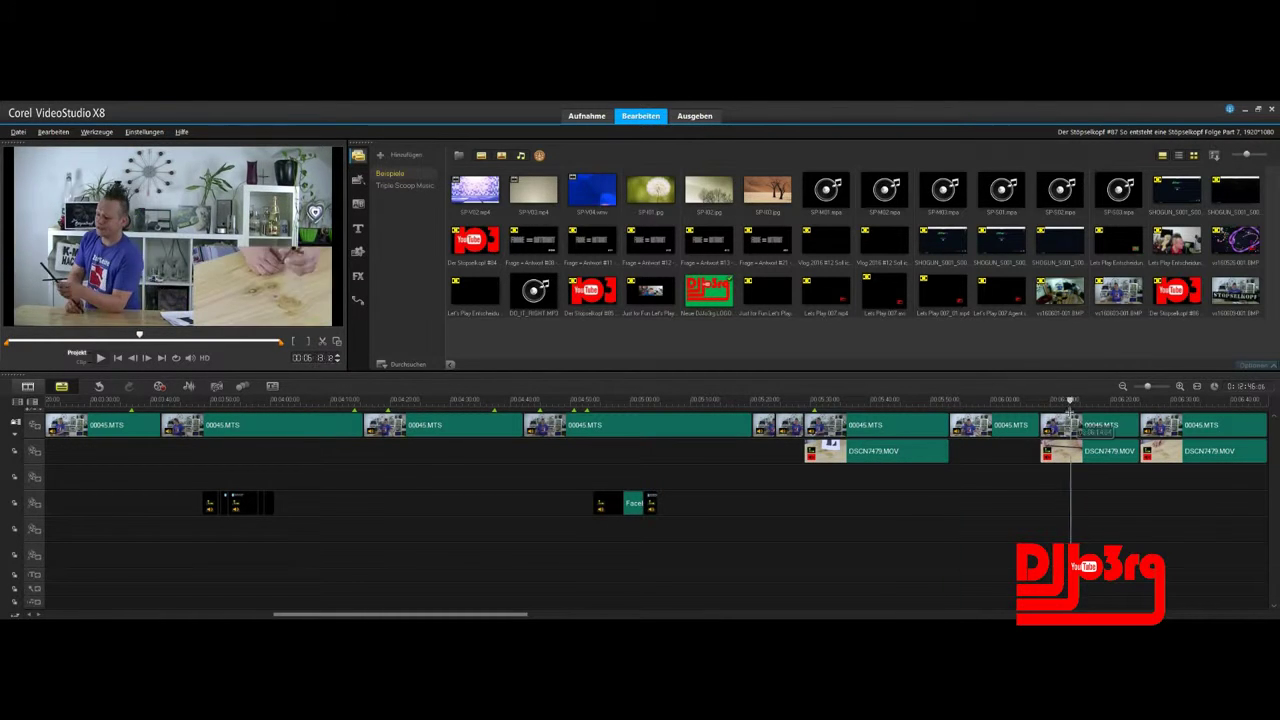
pyautogui.hotkey('ctrl', 'i')
pyautogui.click(1100, 451)
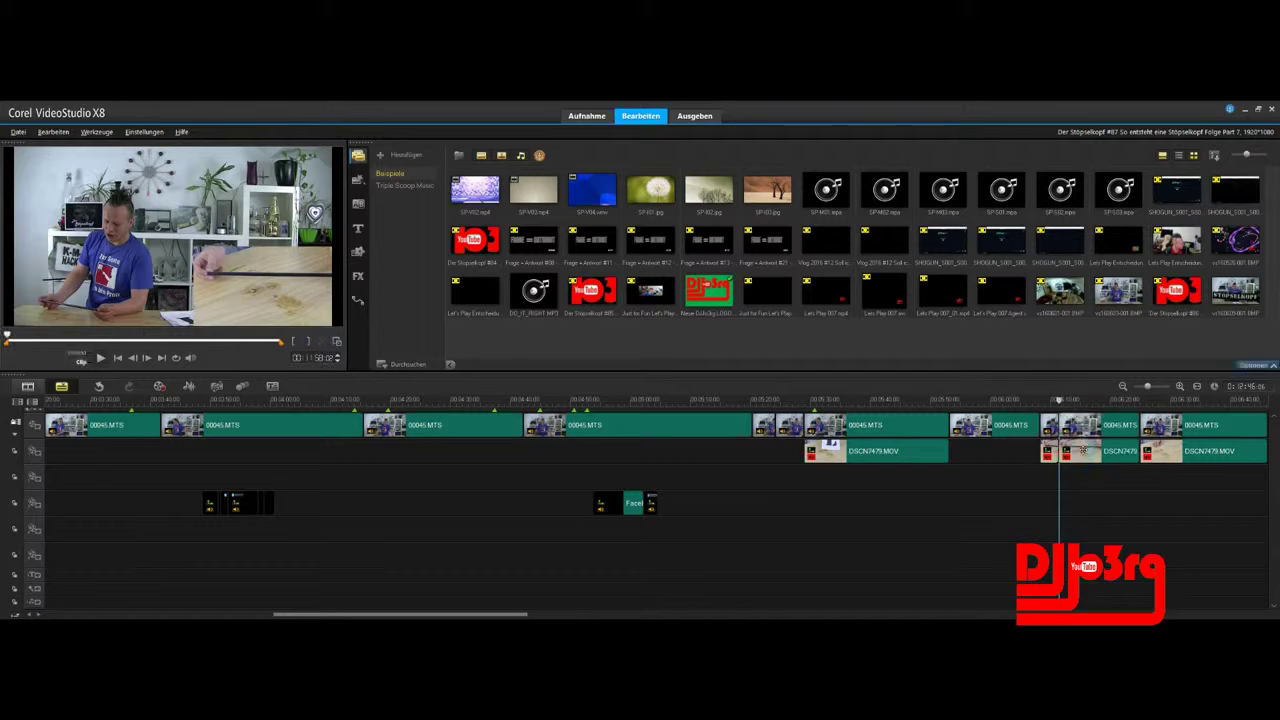
pyautogui.press('Delete')
# Step: Delete the unneeded DSCN7479.MOV overlay clips from about 00:06:25 onward
pyautogui.click(1223, 401)
pyautogui.scroll(-3, 900, 451)
pyautogui.click(1123, 386)
pyautogui.moveTo(545, 615); pyautogui.dragTo(581, 615)
pyautogui.moveTo(452, 401); pyautogui.dragTo(751, 440)
pyautogui.moveTo(1000, 481); pyautogui.dragTo(1069, 481)
pyautogui.click(965, 451)
pyautogui.press('Delete')
pyautogui.click(745, 451)
pyautogui.press('Delete')
pyautogui.click(530, 451)
pyautogui.press('Delete')
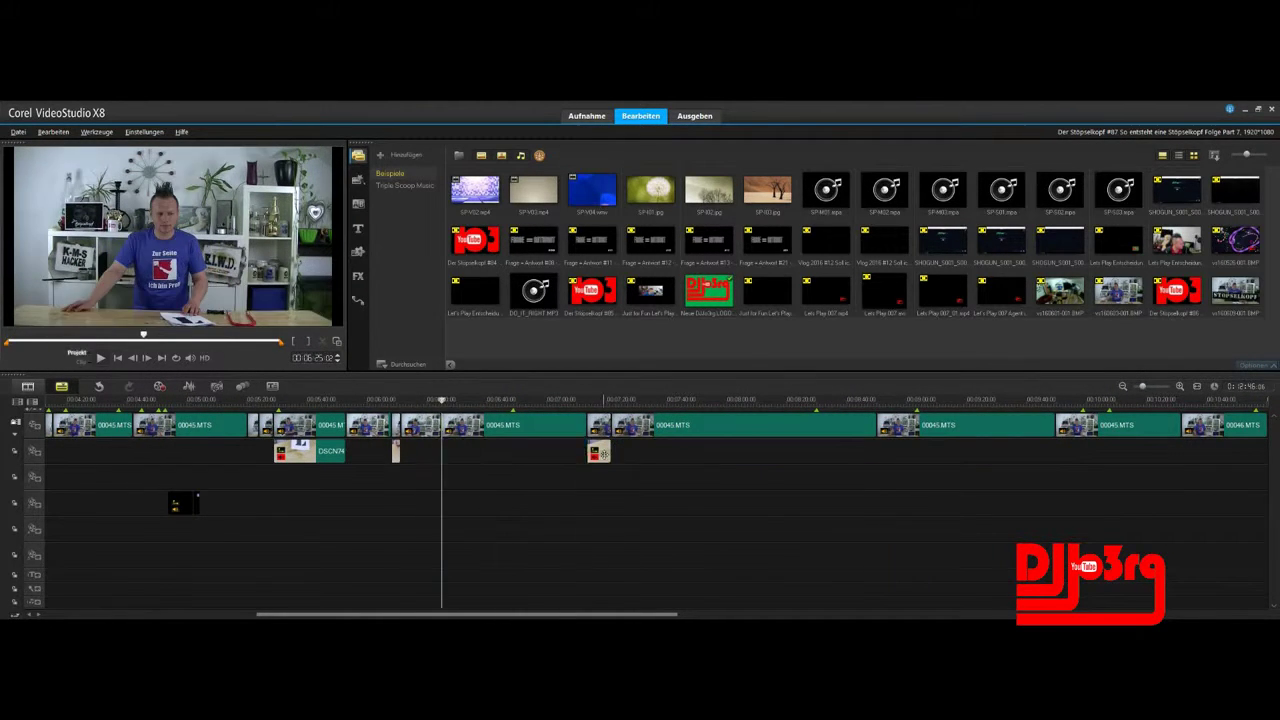
pyautogui.click(599, 451)
pyautogui.moveTo(133, 401); pyautogui.dragTo(467, 463)
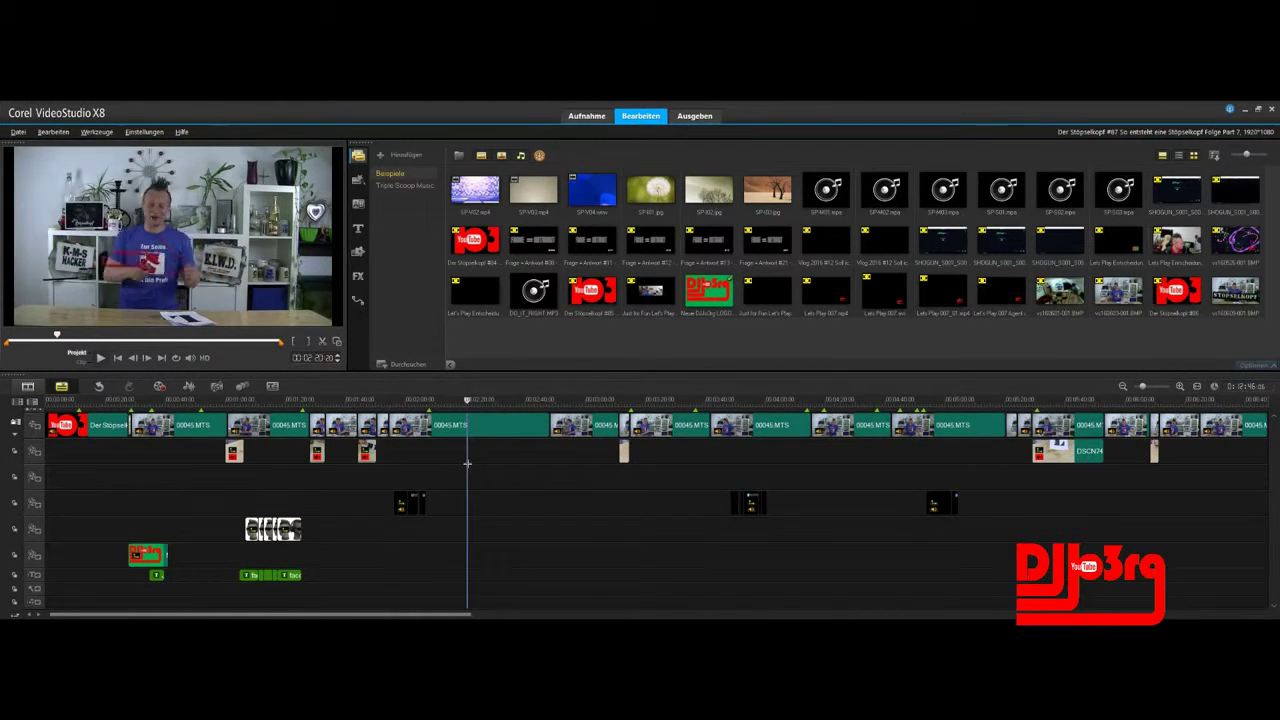
# Step: Play the main footage around 00:02:19 and delete the 00045.MTS sections from about 00:01:55 to 00:02:48
pyautogui.click(98, 357)
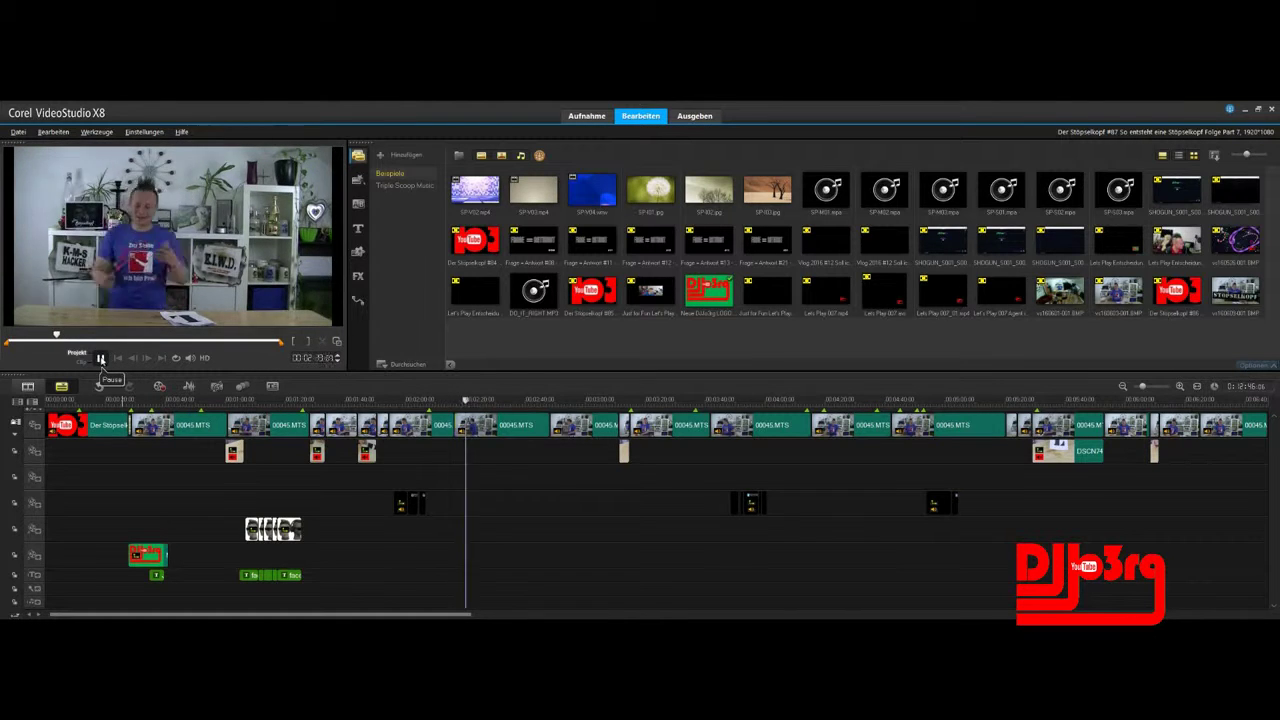
pyautogui.click(578, 426)
pyautogui.click(100, 358)
pyautogui.click(374, 400)
pyautogui.click(100, 358)
pyautogui.click(402, 427)
pyautogui.moveTo(389, 400)
pyautogui.mouseDown()
pyautogui.moveTo(437, 401)
pyautogui.moveTo(394, 401)
pyautogui.moveTo(405, 401)
pyautogui.mouseUp()
pyautogui.click(398, 427)
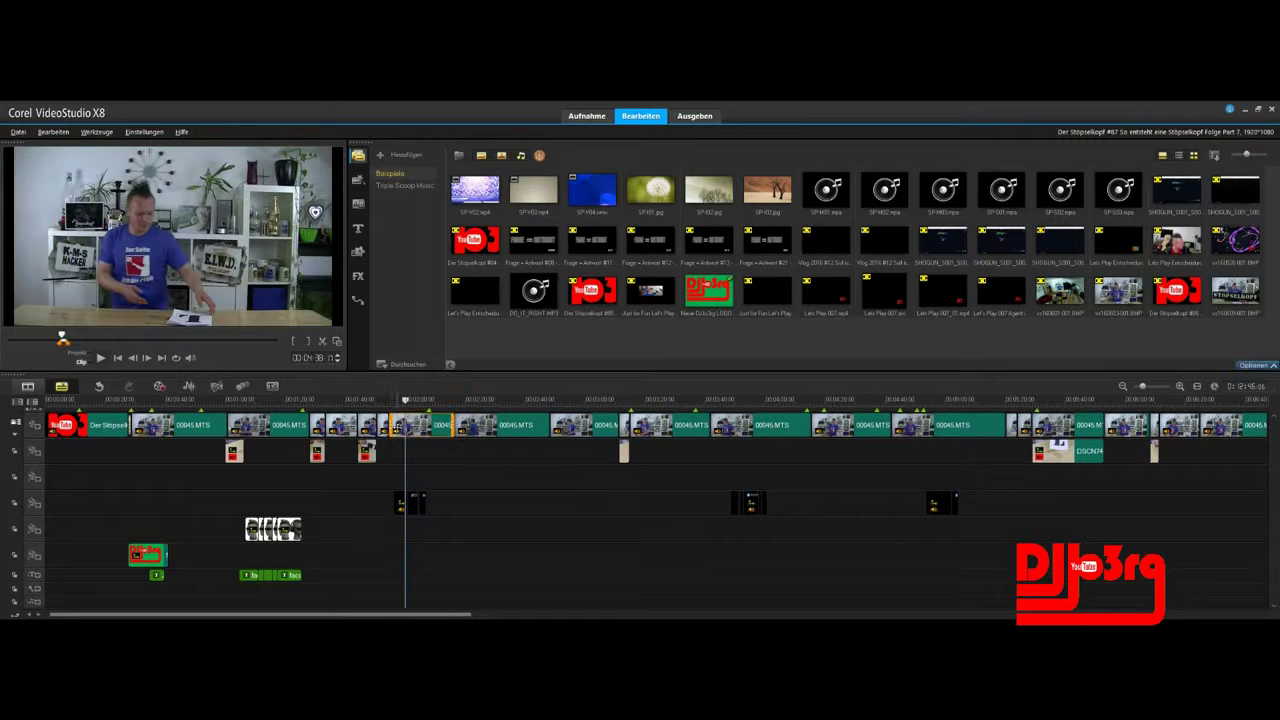
pyautogui.keyDown('shift'); pyautogui.click(515, 425); pyautogui.keyUp('shift')
pyautogui.press('Delete')
# Step: Move the following DSCN7479.MOV overlays earlier to about 00:02:17 to line up with the main clips, and play the passage back
pyautogui.keyDown('shift'); pyautogui.click(1154, 453); pyautogui.keyUp('shift')
pyautogui.moveTo(625, 452); pyautogui.dragTo(463, 452)
pyautogui.click(1123, 386)
pyautogui.click(1180, 386)
pyautogui.click(513, 400)
pyautogui.click(100, 357)
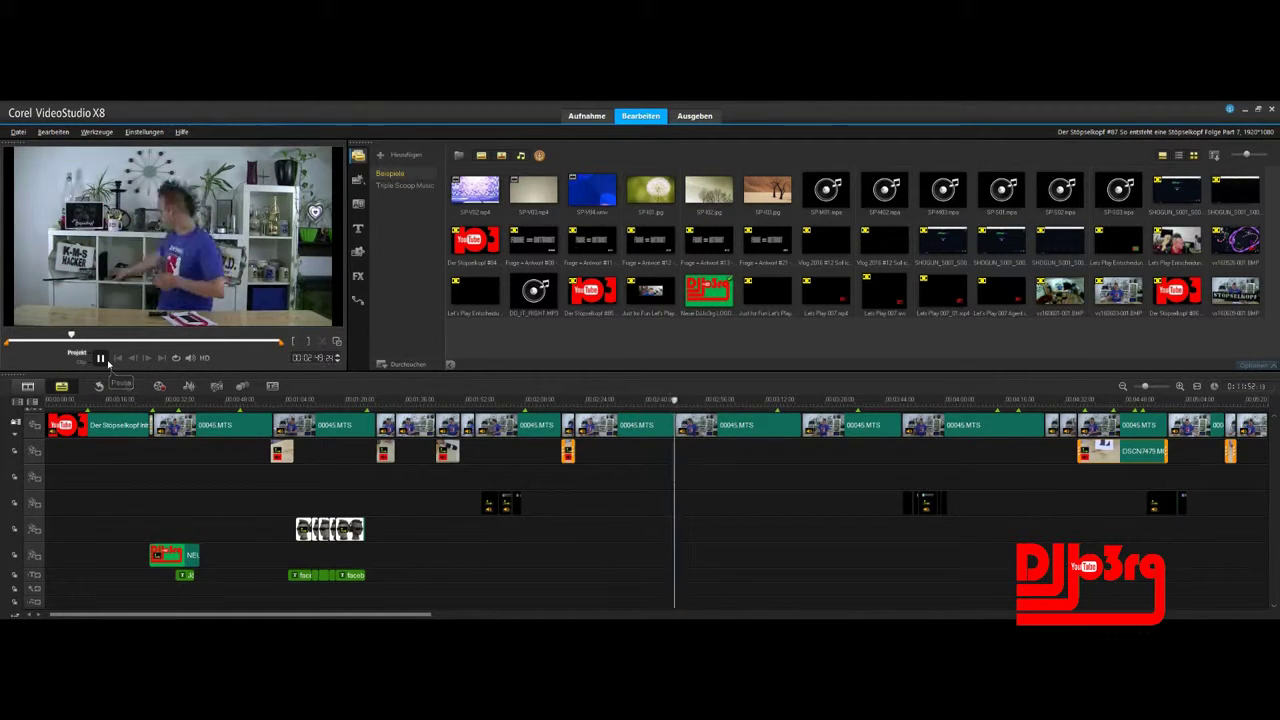
pyautogui.moveTo(723, 400); pyautogui.dragTo(403, 400)
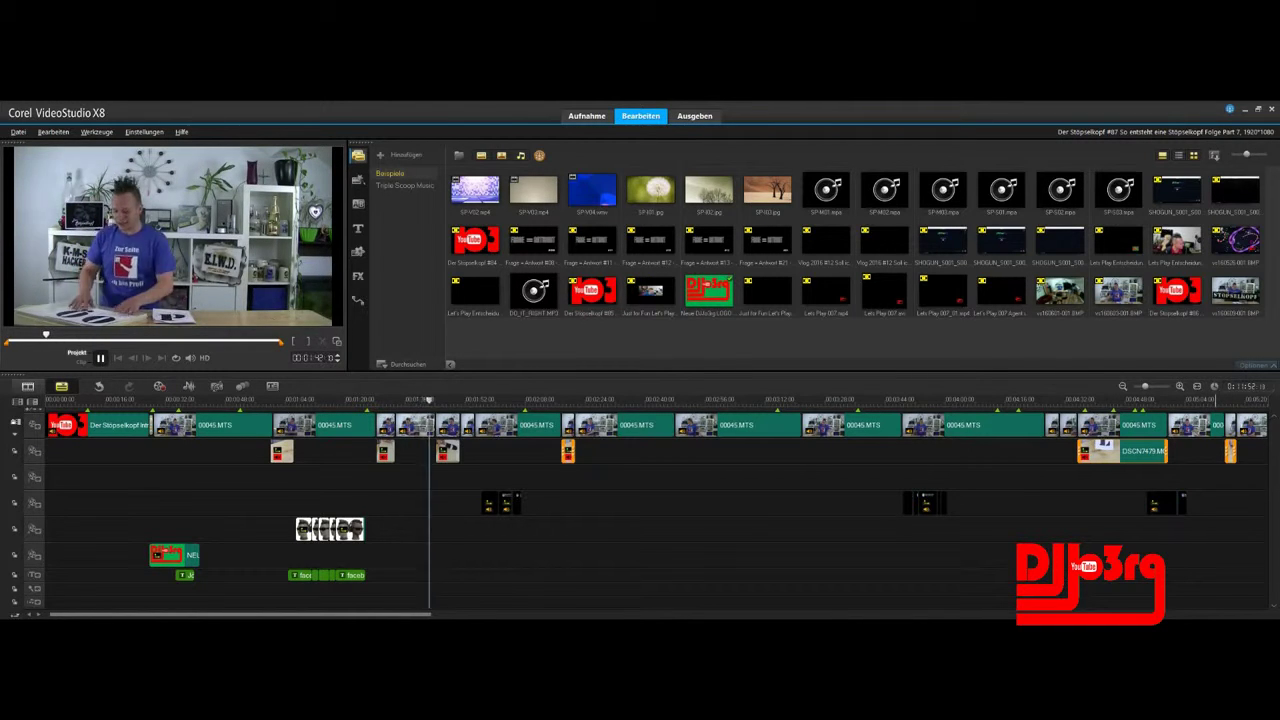
pyautogui.click(101, 358)
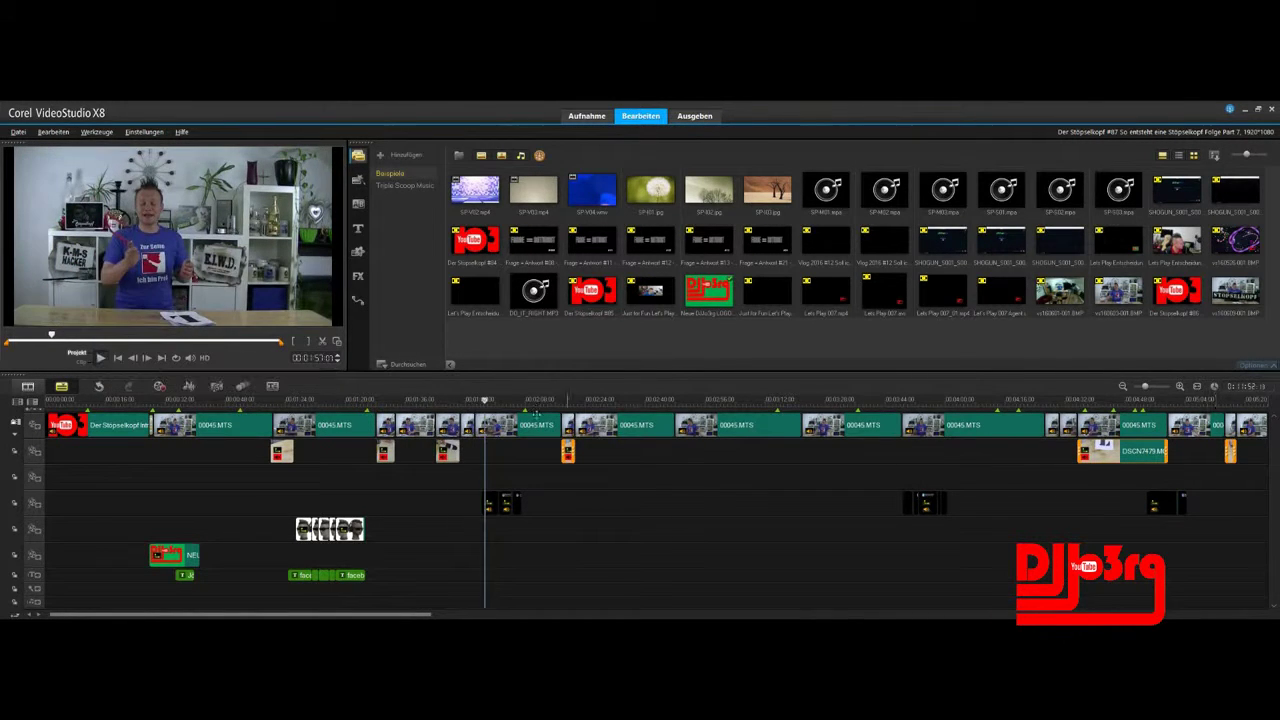
# Step: Add a transition between the 00045.MTS clips at about 00:01:53
pyautogui.click(358, 203)
pyautogui.moveTo(396, 194); pyautogui.dragTo(483, 424)
pyautogui.click(425, 155)
pyautogui.click(409, 181)
pyautogui.moveTo(397, 286); pyautogui.dragTo(477, 425)
pyautogui.click(358, 155)
# Step: Shift the DSCN7479.MOV overlays after the transition to realign them with the main clips, and play the transition back
pyautogui.click(568, 451)
pyautogui.keyDown('shift'); pyautogui.click(1231, 451); pyautogui.keyUp('shift')
pyautogui.moveTo(570, 456); pyautogui.dragTo(566, 451)
pyautogui.click(474, 399)
pyautogui.press('space')
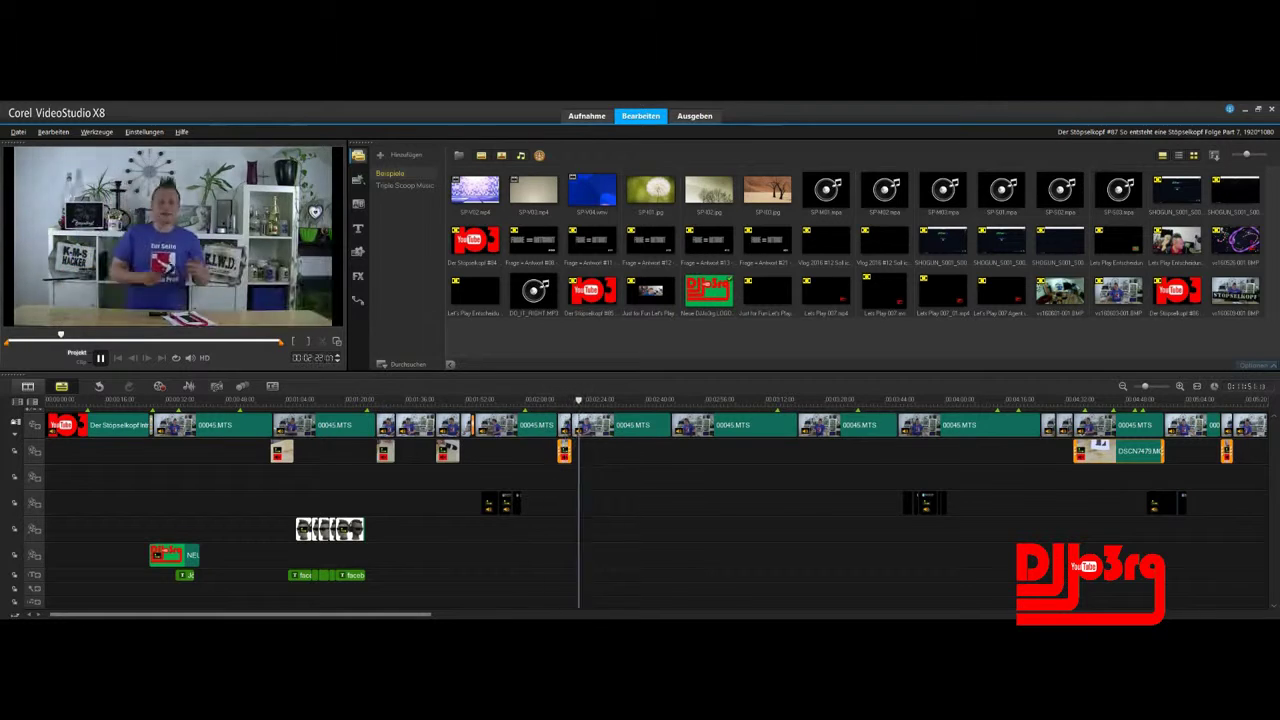
pyautogui.moveTo(633, 400); pyautogui.dragTo(557, 400)
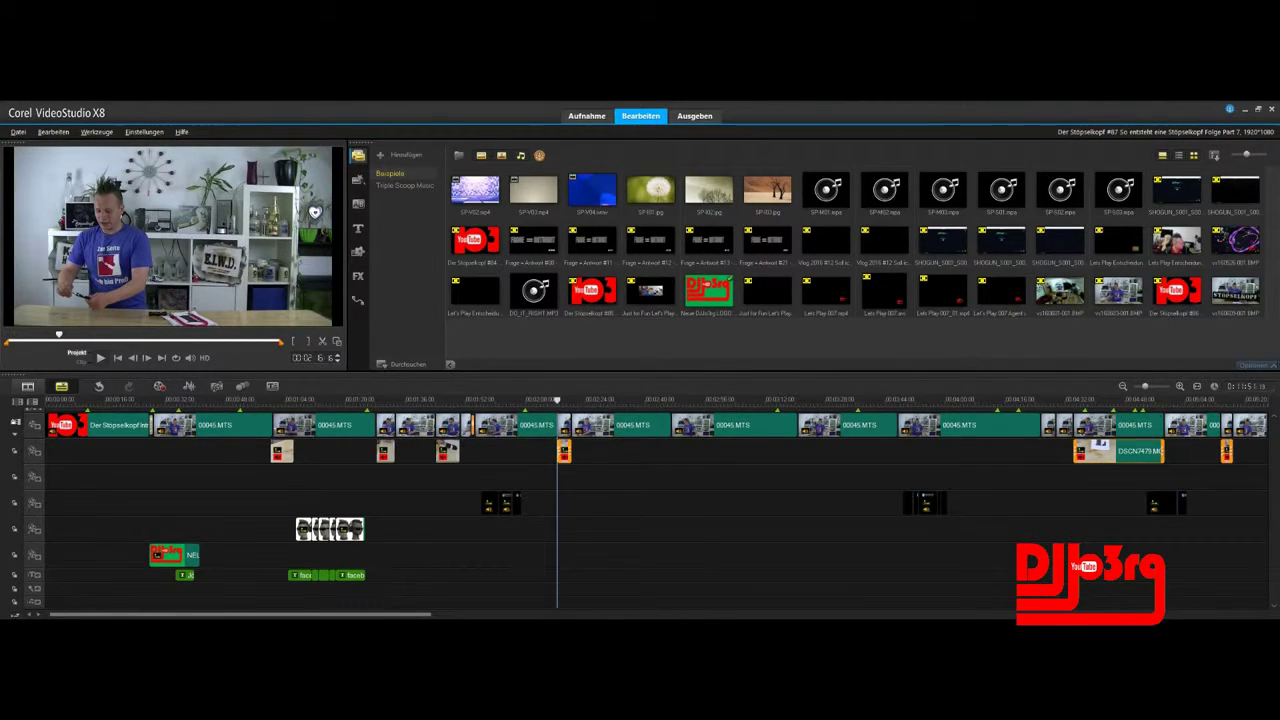
# Step: Import 00002.MTS into the library, split it and place the needed part on the second overlay track from about 00:02:24
pyautogui.moveTo(547, 331); pyautogui.dragTo(547, 331)
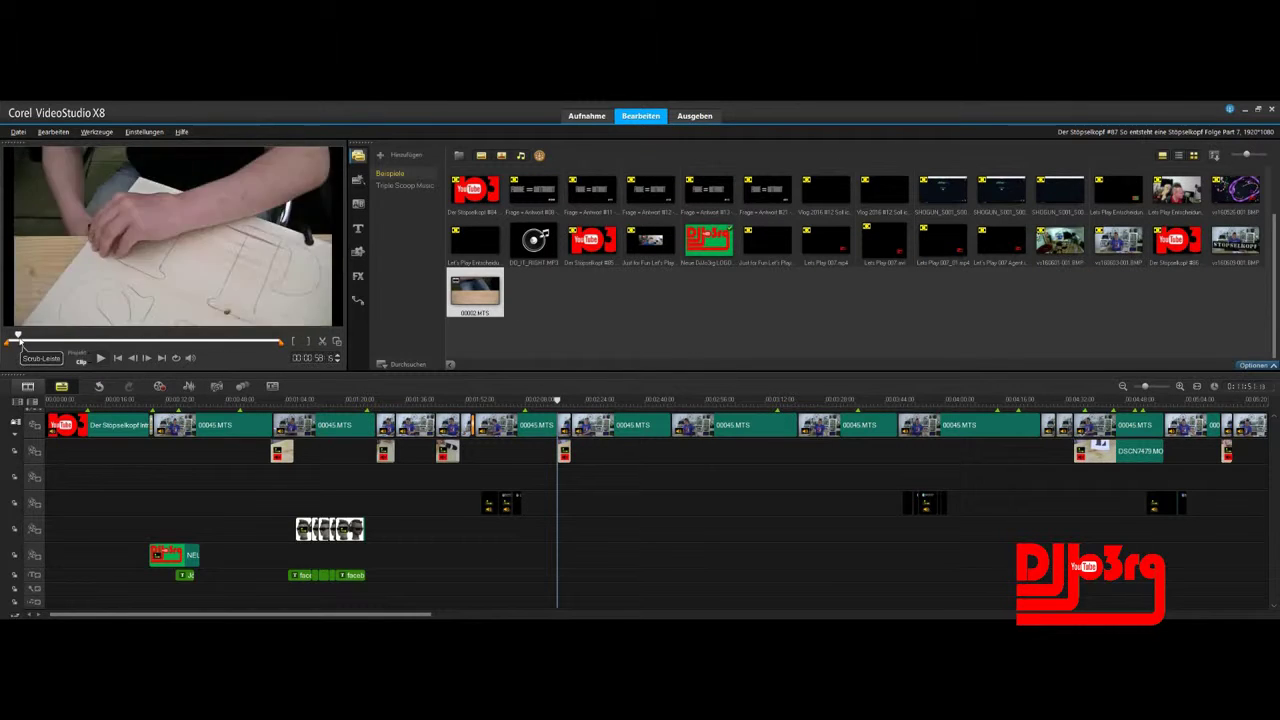
pyautogui.click(323, 343)
pyautogui.moveTo(592, 292); pyautogui.dragTo(598, 487)
pyautogui.click(103, 358)
pyautogui.click(101, 358)
# Step: Split the 00002.MTS overlay at about 00:03:57, delete the passage before the split and close the gap
pyautogui.moveTo(768, 401); pyautogui.dragTo(859, 404)
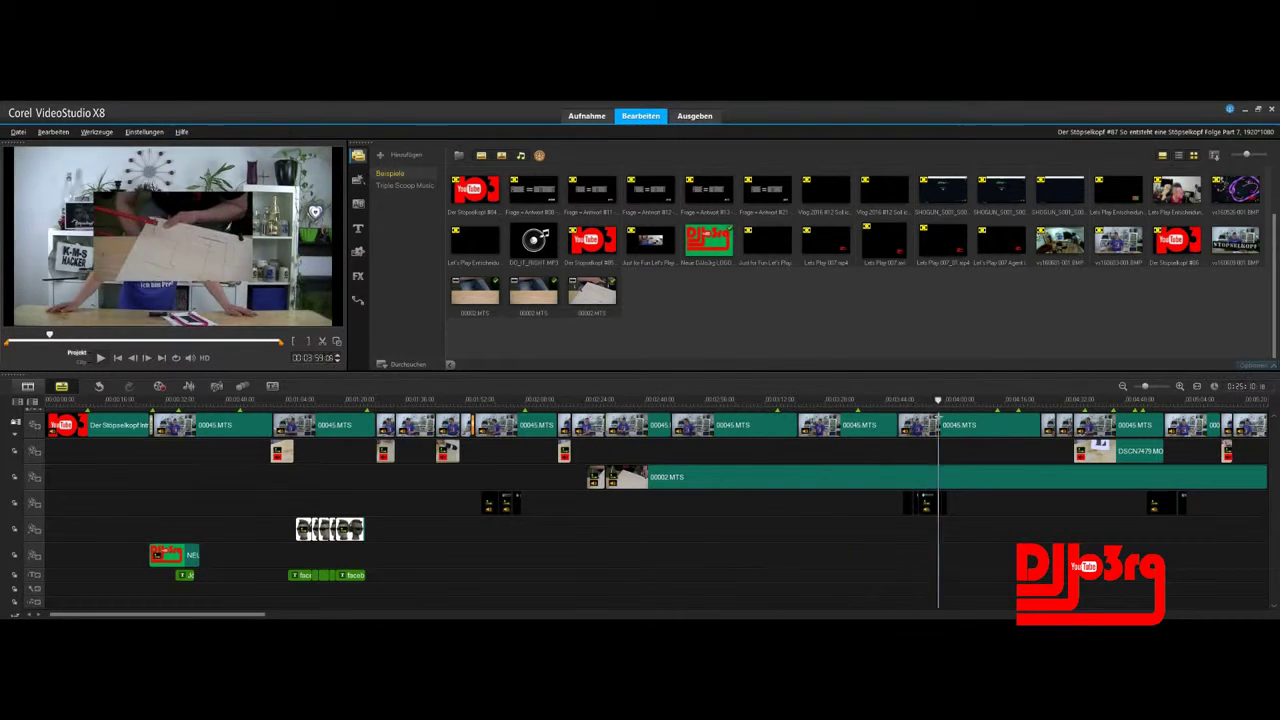
pyautogui.click(322, 342)
pyautogui.click(771, 480)
pyautogui.press('Delete')
pyautogui.moveTo(880, 479); pyautogui.dragTo(640, 479)
# Step: Cut a second passage out of the 00002.MTS overlay and move the remainder up against the preceding section
pyautogui.moveTo(605, 402); pyautogui.dragTo(771, 402)
pyautogui.click(322, 342)
pyautogui.click(735, 480)
pyautogui.press('Delete')
pyautogui.moveTo(806, 482); pyautogui.dragTo(657, 482)
pyautogui.moveTo(634, 402); pyautogui.dragTo(584, 402)
# Step: End the 00002.MTS overlay at about 00:02:46 and delete the remainder of the clip
pyautogui.click(100, 357)
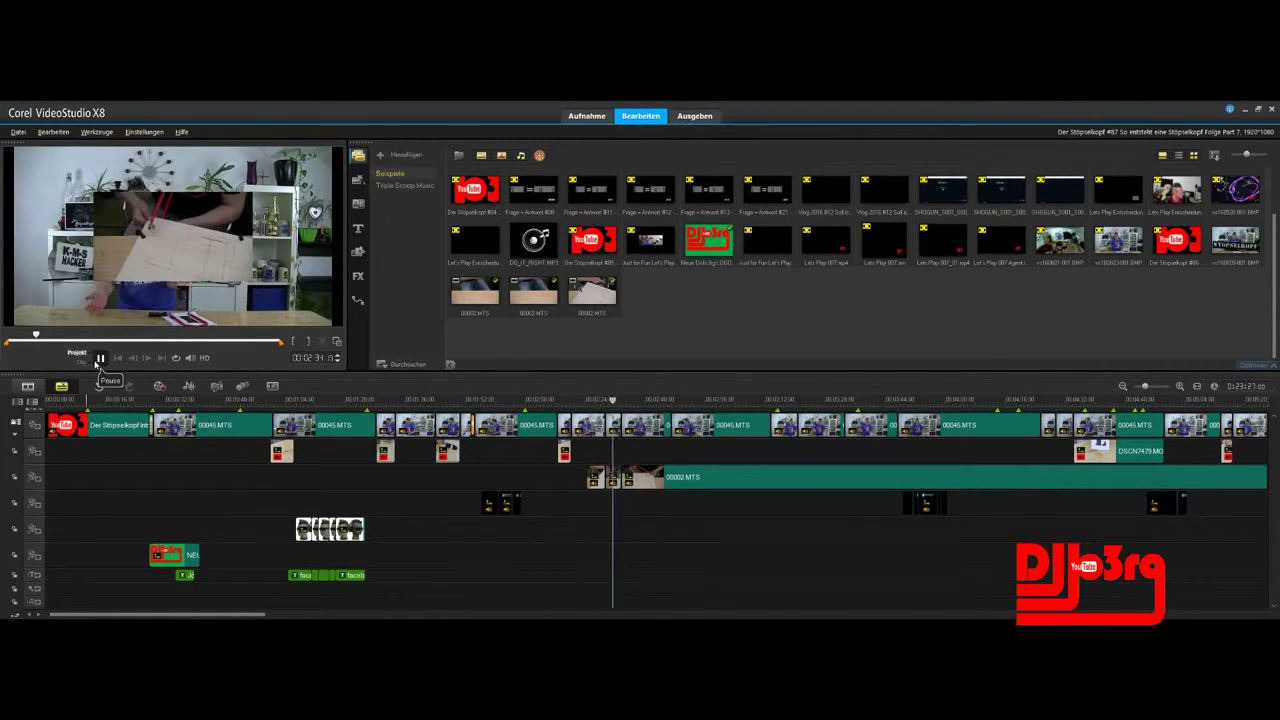
pyautogui.click(903, 399)
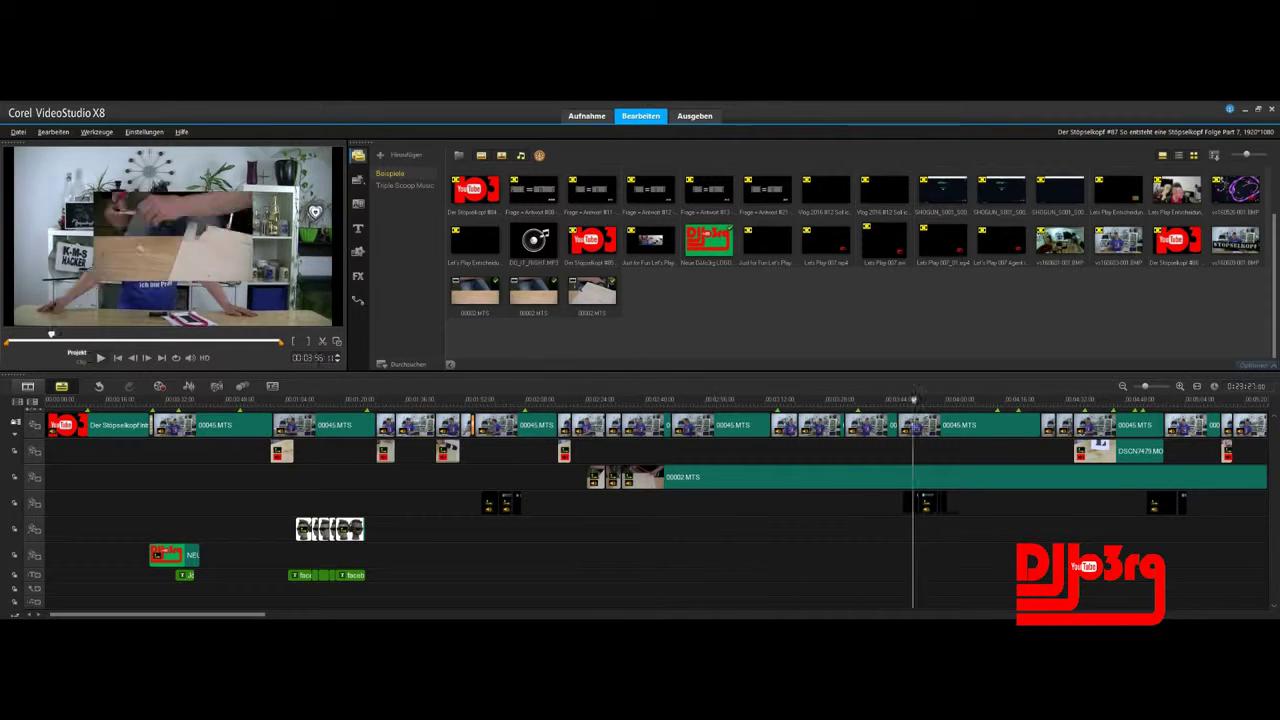
pyautogui.moveTo(978, 399); pyautogui.dragTo(672, 401)
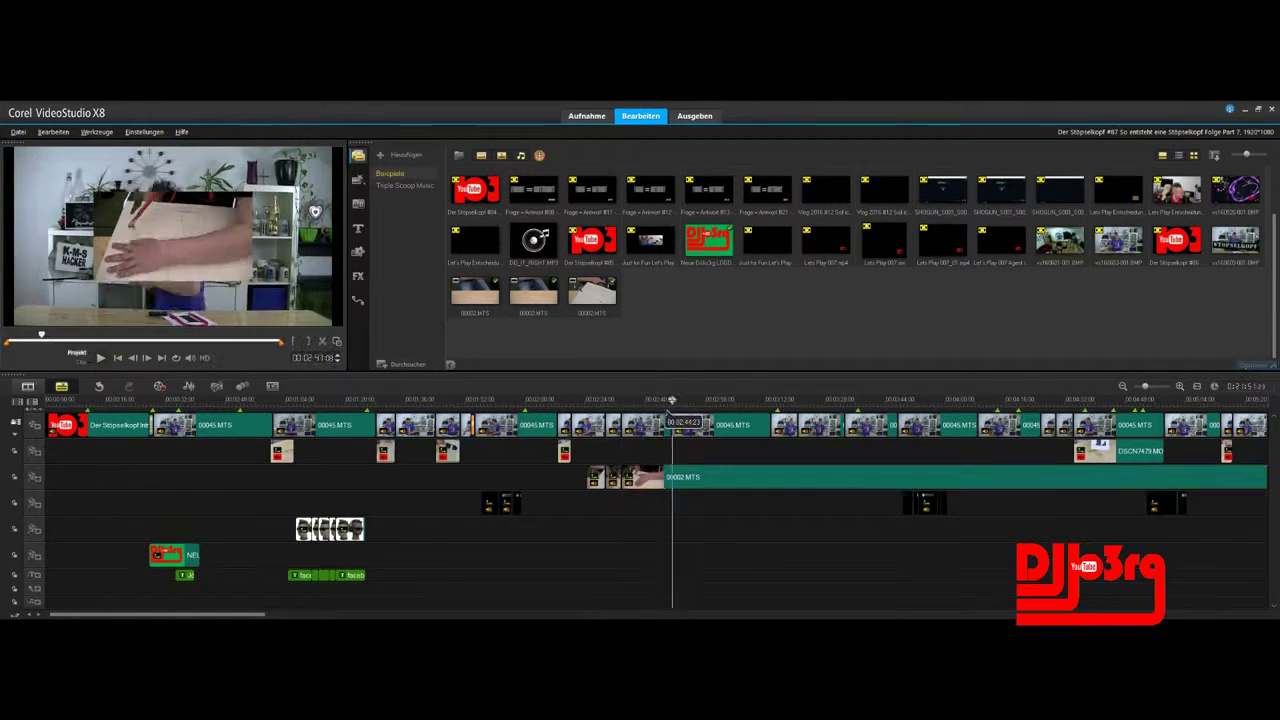
pyautogui.click(716, 479)
pyautogui.press('Delete')
# Step: Mute the three 00002.MTS overlay clips and play the passage back from about 00:02:24
pyautogui.doubleClick(596, 477)
pyautogui.click(503, 271)
pyautogui.click(613, 477)
pyautogui.click(503, 271)
pyautogui.click(642, 477)
pyautogui.click(503, 271)
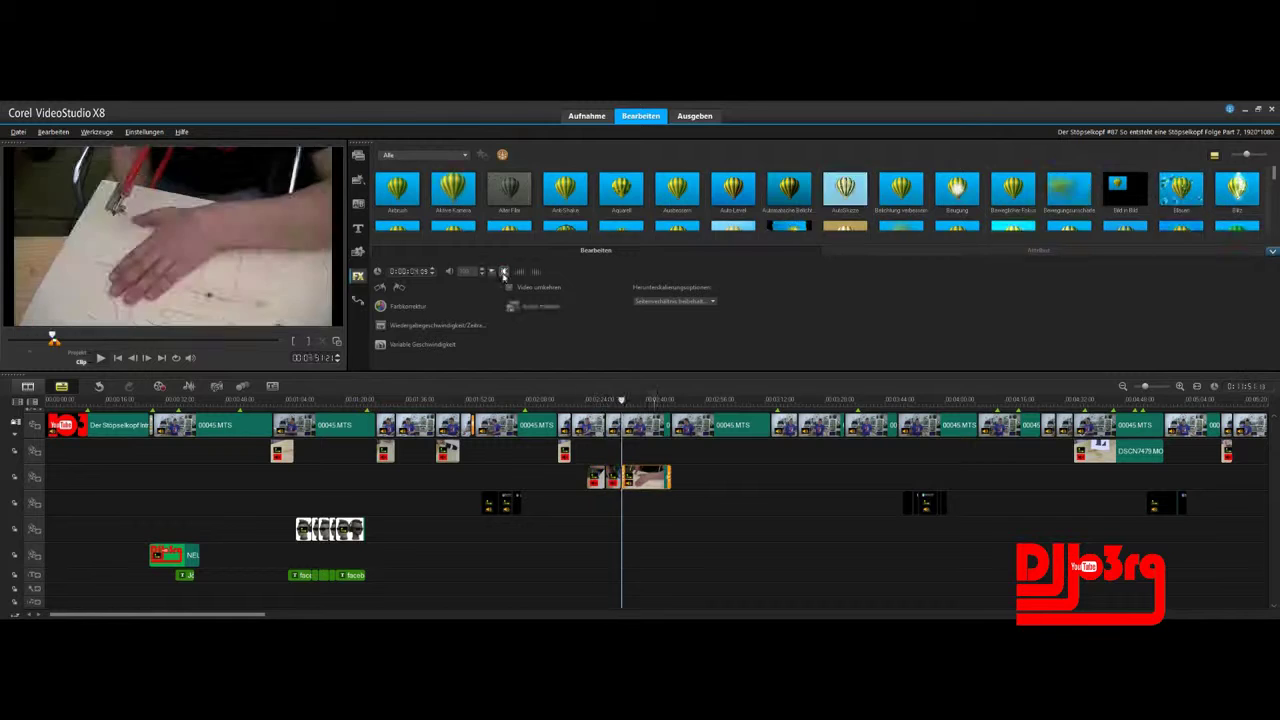
pyautogui.click(587, 400)
pyautogui.click(102, 358)
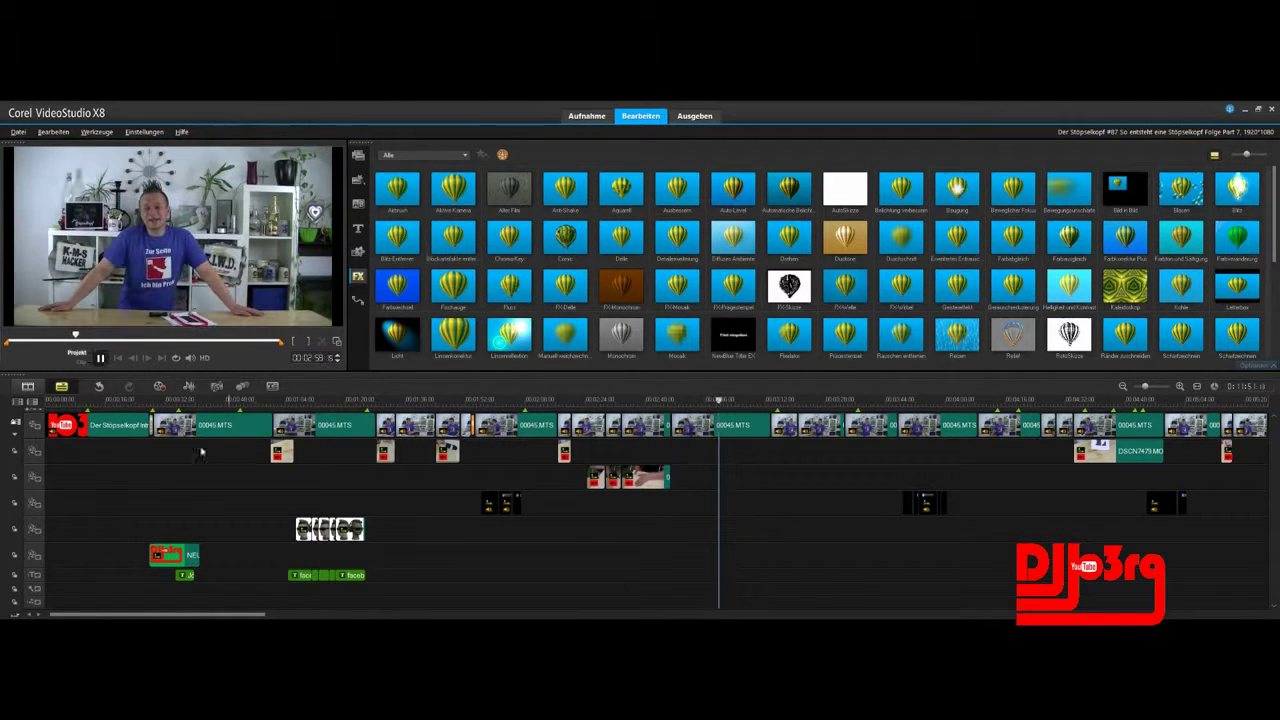
pyautogui.press('space')
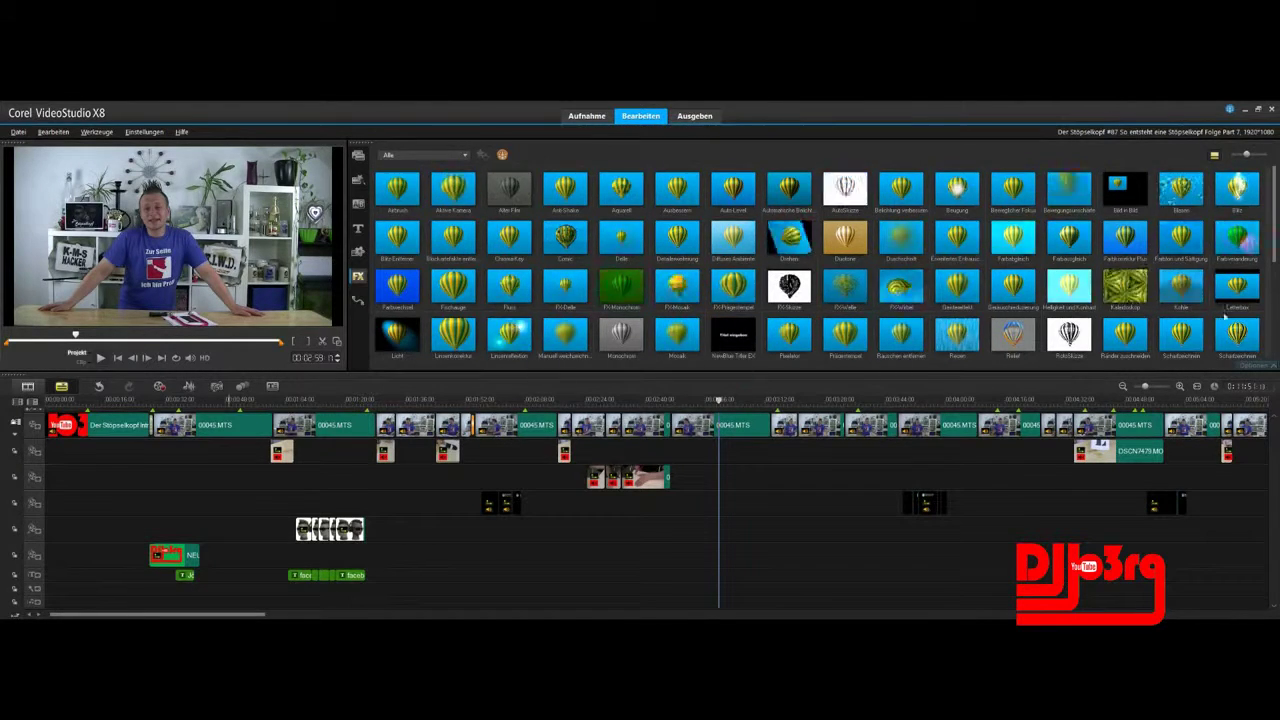
# Step: Place 00003.MTS on the second overlay track at about 00:02:59, mute it and trim its end to about 00:03:20
pyautogui.click(358, 155)
pyautogui.moveTo(767, 291); pyautogui.dragTo(720, 477)
pyautogui.click(596, 251)
pyautogui.click(506, 272)
pyautogui.click(930, 478)
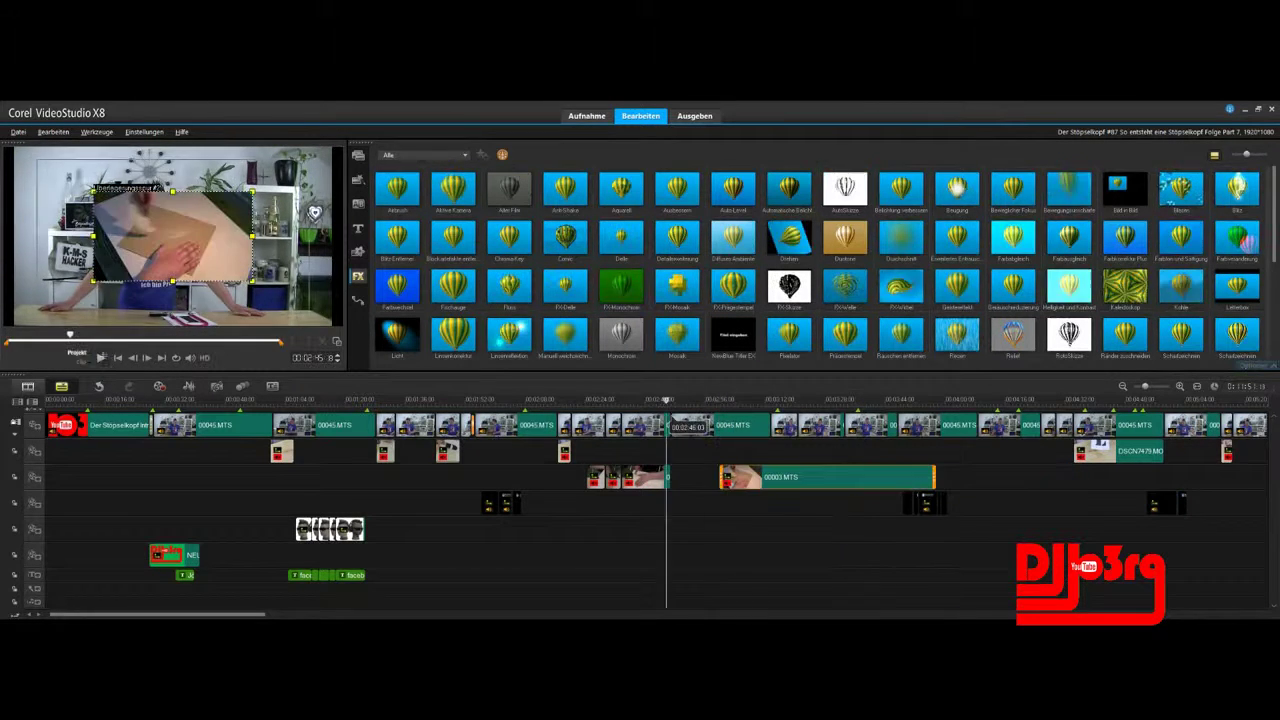
pyautogui.click(101, 357)
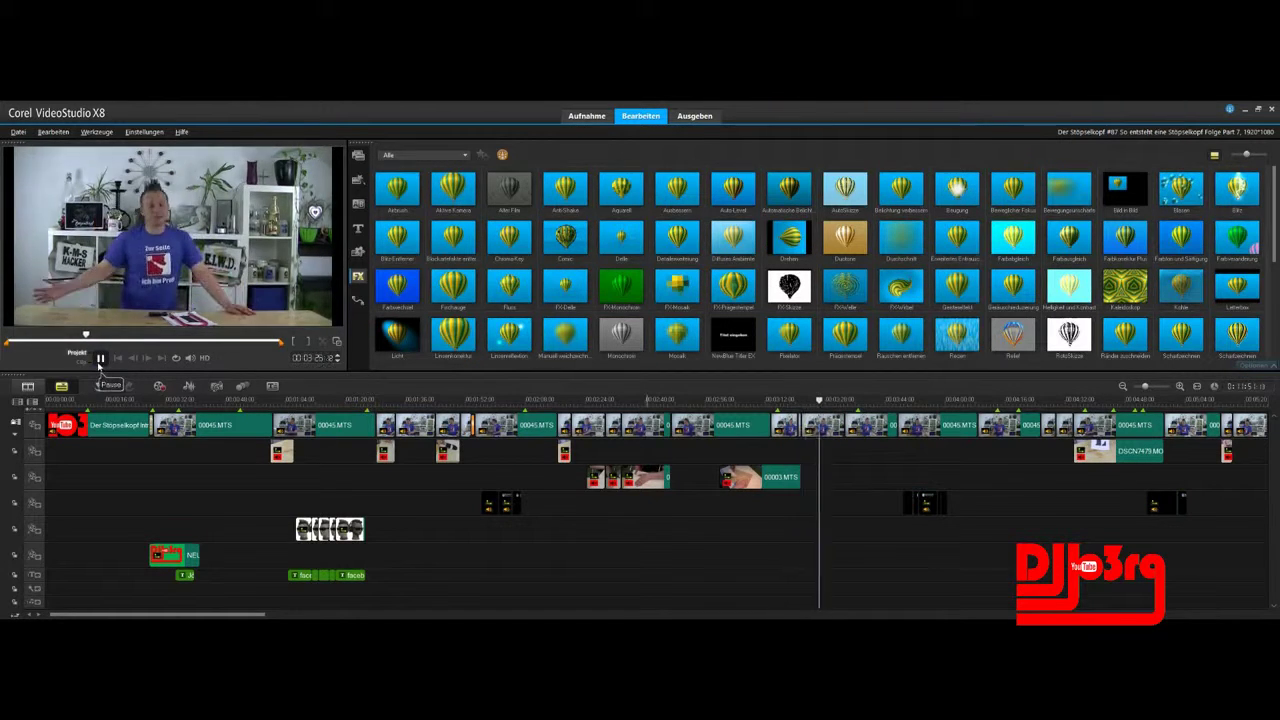
pyautogui.click(100, 358)
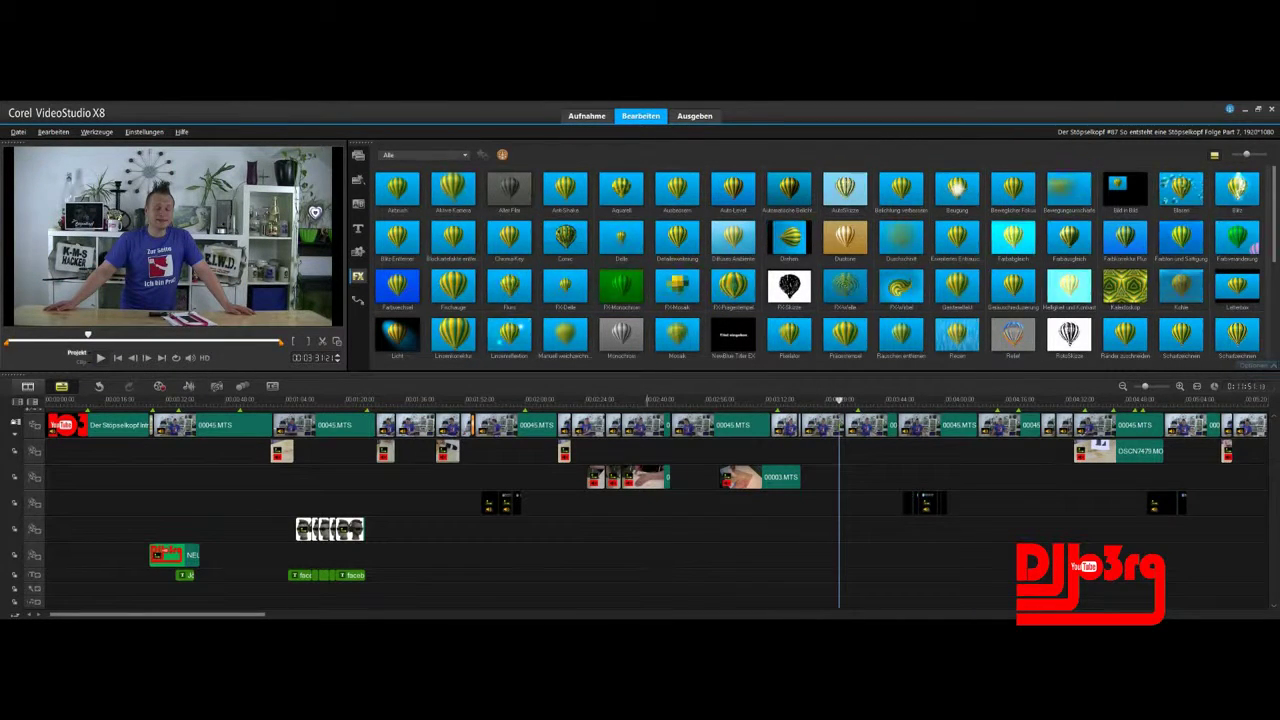
# Step: Place the 00011.MTS library clip on the second overlay track at about 00:03:31 and play it back
pyautogui.click(358, 156)
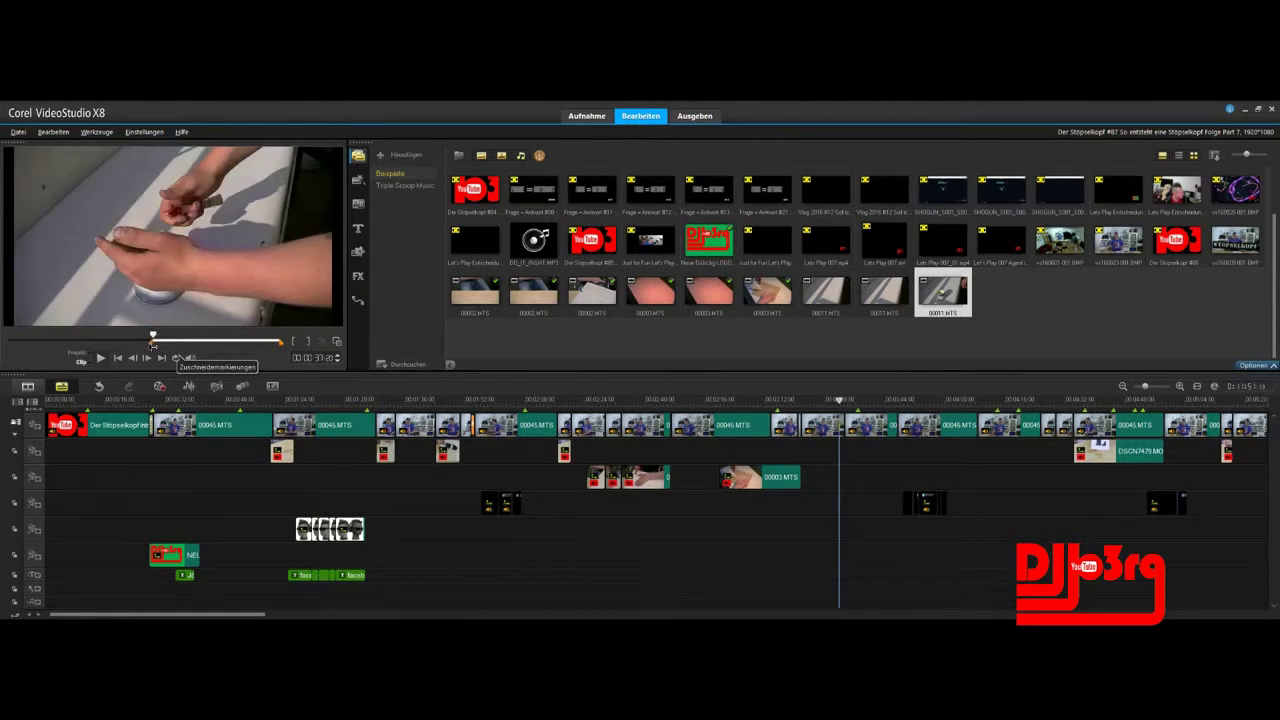
pyautogui.moveTo(943, 291); pyautogui.dragTo(841, 477)
pyautogui.click(810, 400)
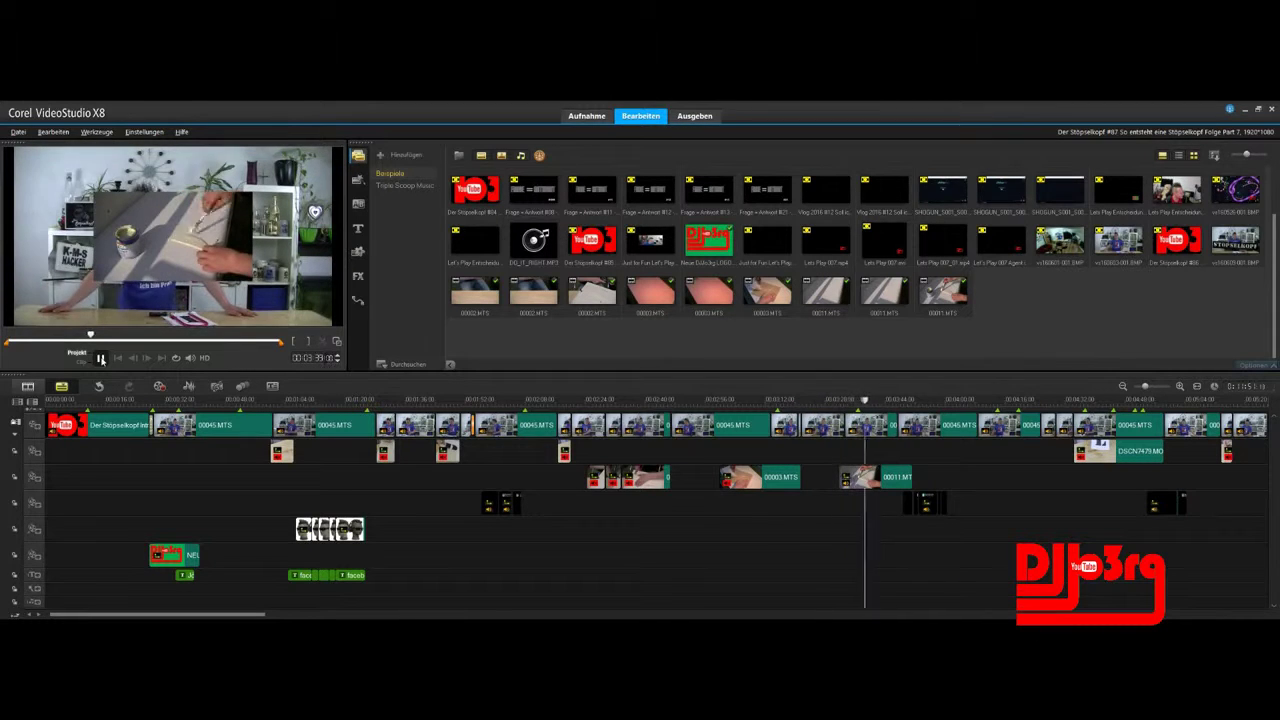
pyautogui.click(100, 357)
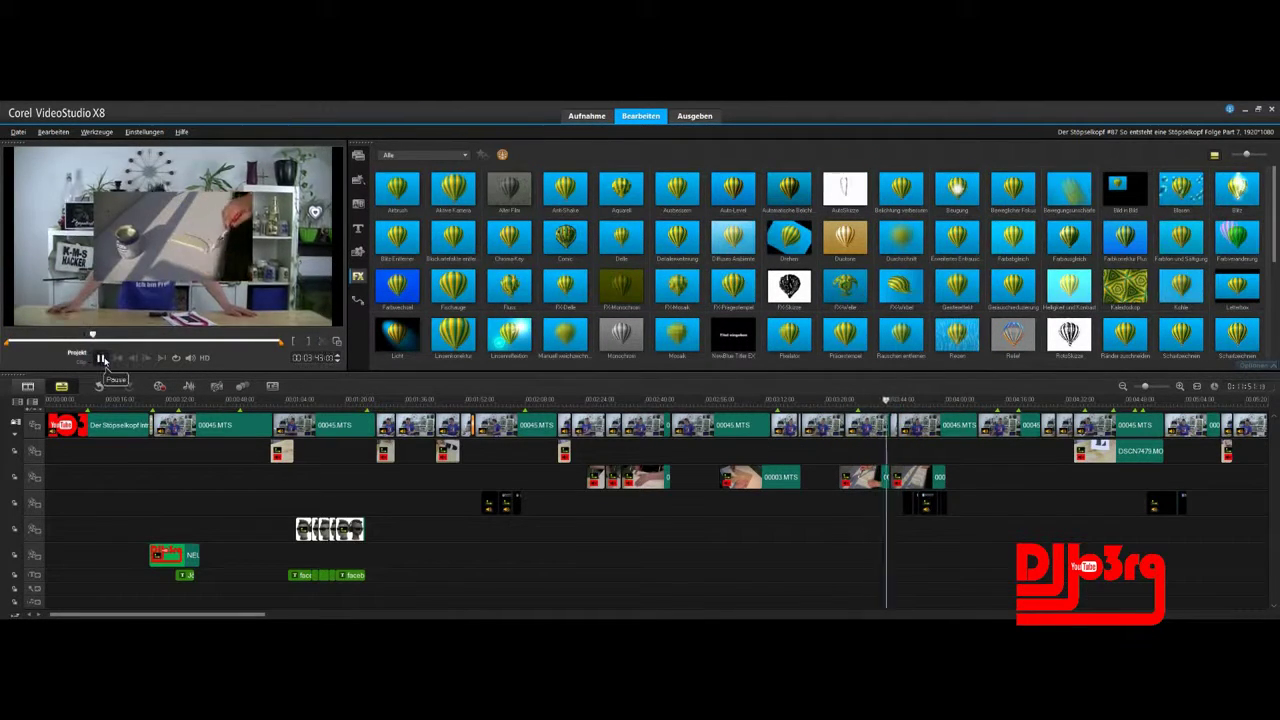
# Step: Split the footage just after the cut at about 00:03:45 and delete the short 00045.MTS piece there
pyautogui.click(104, 359)
pyautogui.click(1180, 386)
pyautogui.click(1180, 386)
pyautogui.click(1180, 386)
pyautogui.click(550, 400)
pyautogui.click(550, 400)
pyautogui.click(101, 359)
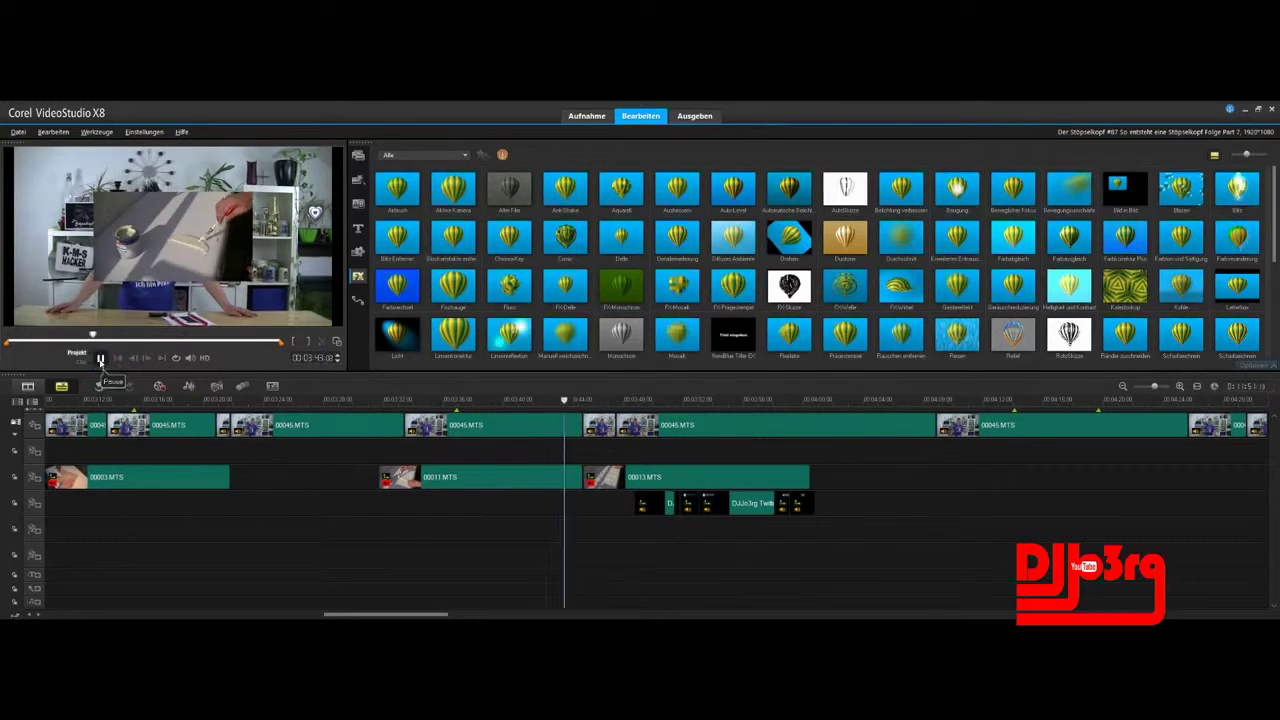
pyautogui.click(100, 359)
pyautogui.hotkey('ctrl', 'i')
pyautogui.click(614, 425)
pyautogui.press('Delete')
# Step: Play across the cut near 00:03:45 and fine-trim the edge of the 00045.MTS clip by a few frames
pyautogui.click(571, 401)
pyautogui.click(101, 359)
pyautogui.click(602, 428)
pyautogui.click(1178, 387)
pyautogui.click(1179, 386)
pyautogui.click(1179, 386)
pyautogui.moveTo(906, 425); pyautogui.dragTo(926, 425)
pyautogui.click(100, 358)
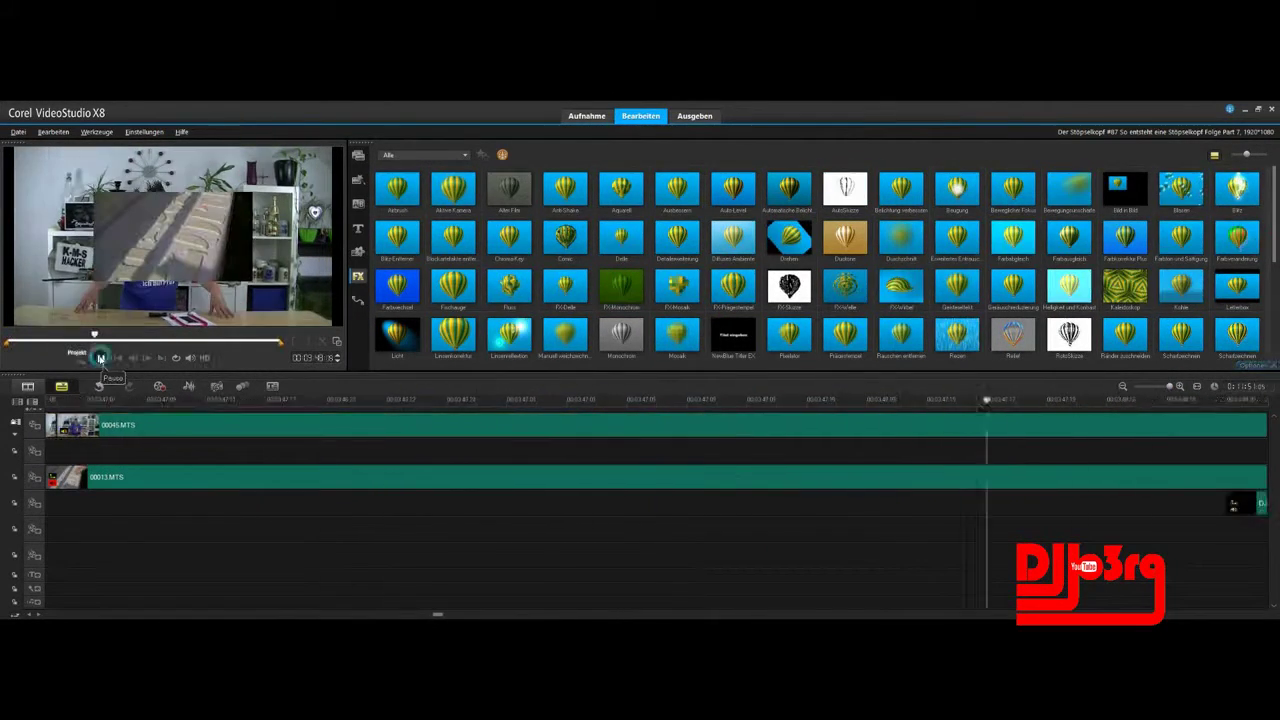
# Step: Play the trimmed passage again and adjust the 00045.MTS clip's edge slightly further
pyautogui.click(1123, 386)
pyautogui.click(1123, 386)
pyautogui.click(302, 402)
pyautogui.click(100, 358)
pyautogui.click(100, 358)
pyautogui.click(602, 427)
pyautogui.moveTo(625, 427); pyautogui.dragTo(631, 427)
# Step: Check the cut frame by frame and set the short 00045.MTS clip's end to about 00:03:47
pyautogui.click(1179, 386)
pyautogui.click(1179, 386)
pyautogui.click(208, 401)
pyautogui.click(100, 358)
pyautogui.click(100, 358)
pyautogui.click(1123, 386)
pyautogui.click(566, 401)
pyautogui.click(1179, 386)
pyautogui.click(960, 425)
pyautogui.moveTo(986, 426); pyautogui.dragTo(1016, 428)
pyautogui.click(455, 401)
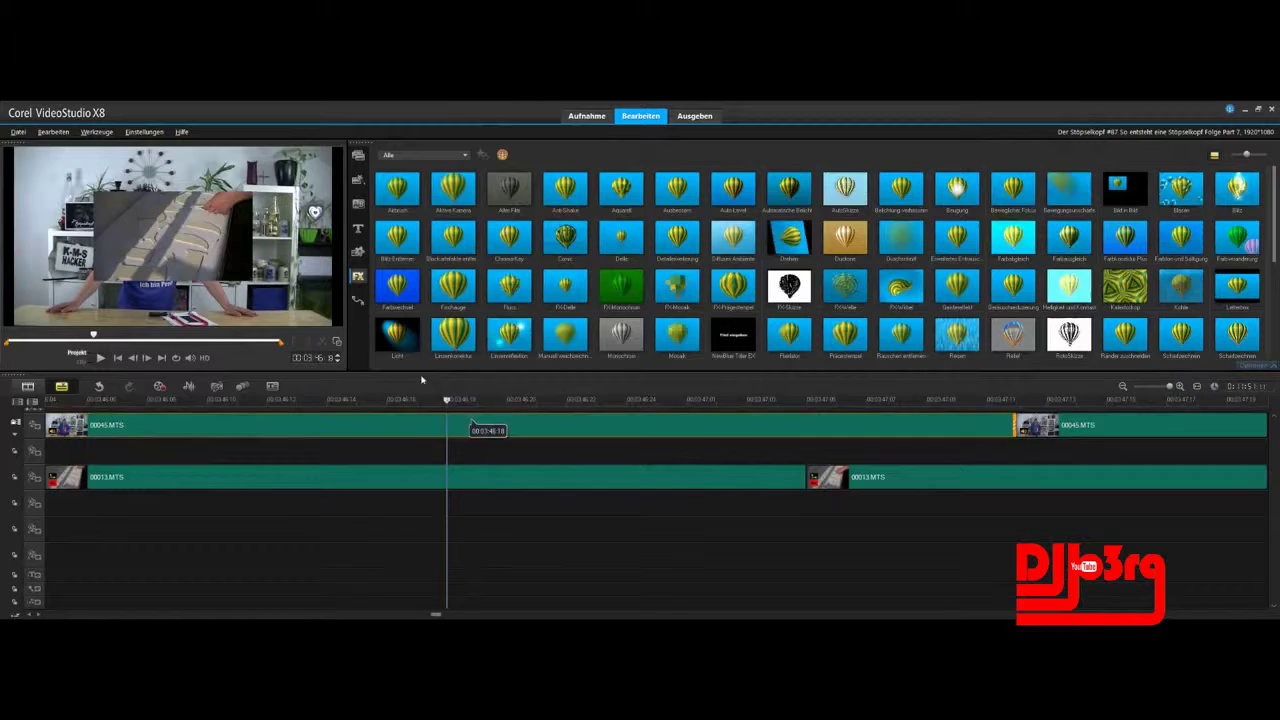
# Step: Try splitting the clip after the trimmed cut, and undo the split
pyautogui.click(1123, 386)
pyautogui.click(100, 358)
pyautogui.click(100, 358)
pyautogui.click(322, 341)
pyautogui.hotkey('ctrl', 'z')
# Step: Play on from about 00:03:45 and shorten the 00045.MTS and 00013.MTS clips to end at about 00:03:56
pyautogui.click(616, 401)
pyautogui.click(100, 358)
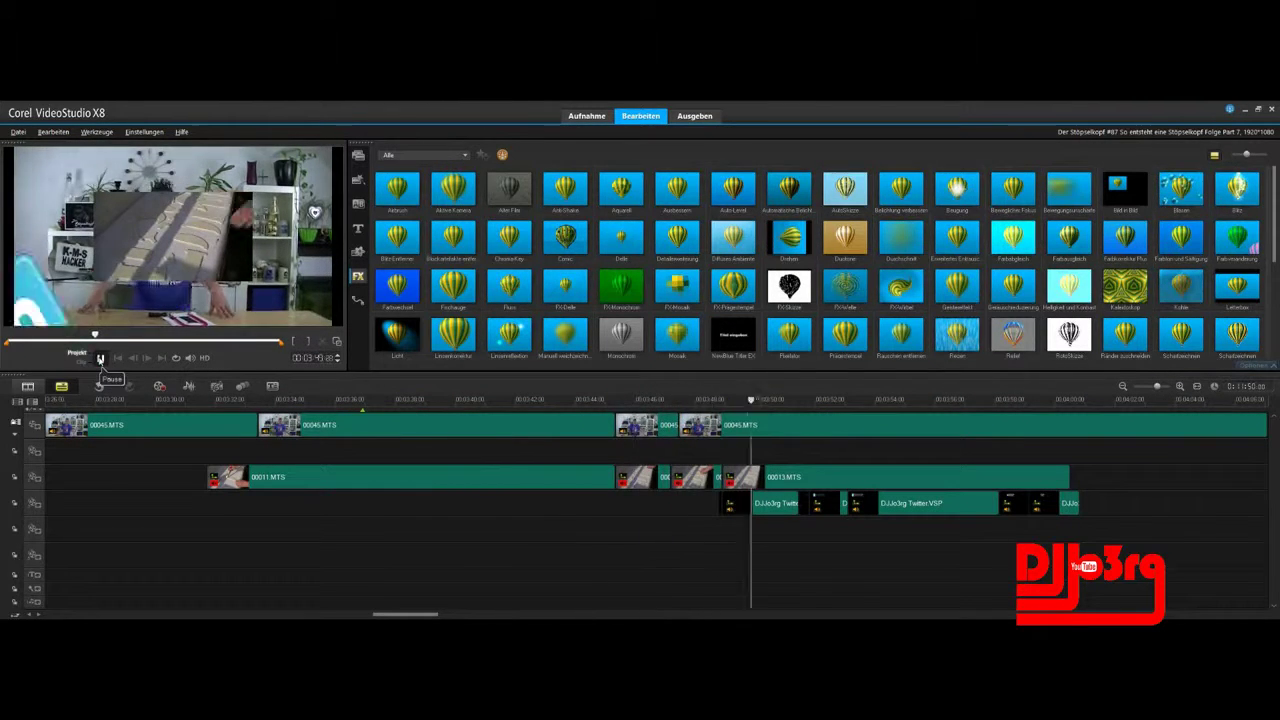
pyautogui.click(100, 358)
pyautogui.moveTo(760, 425); pyautogui.dragTo(752, 425)
pyautogui.click(628, 401)
pyautogui.click(101, 359)
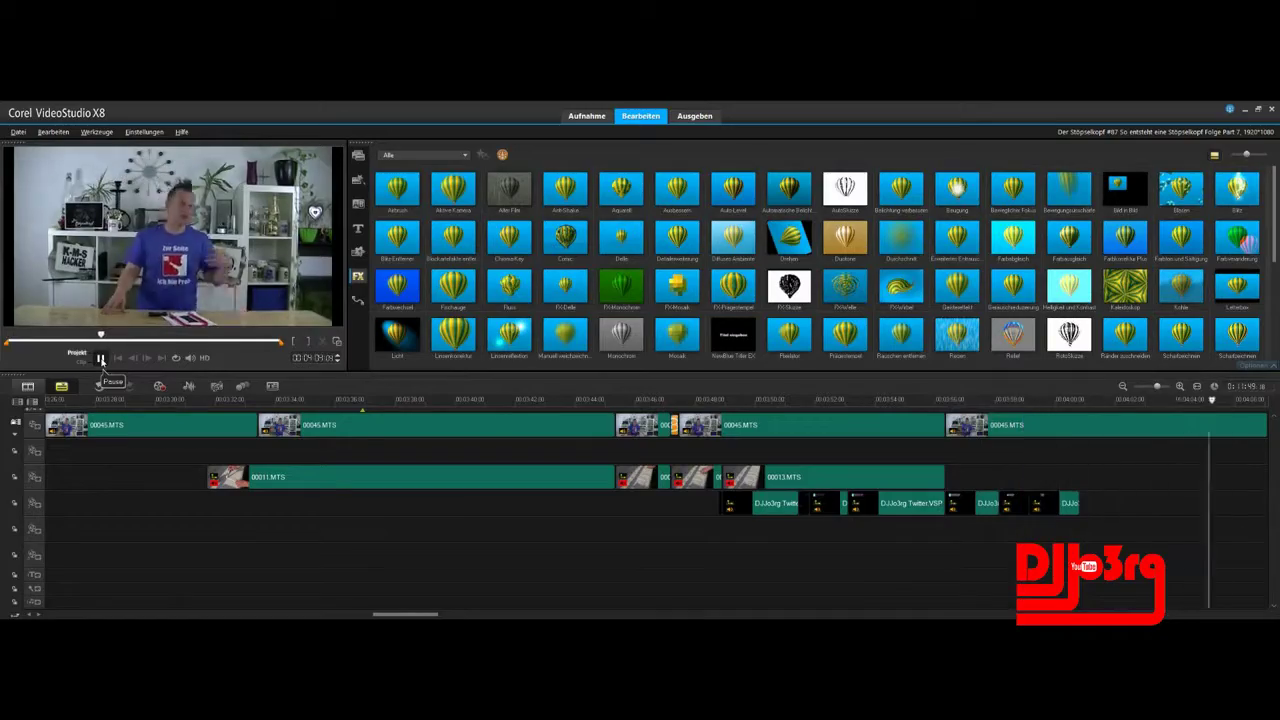
pyautogui.click(101, 359)
# Step: Try a transition at the 00045.MTS cut at about 00:04:24, play it back and remove it
pyautogui.click(358, 204)
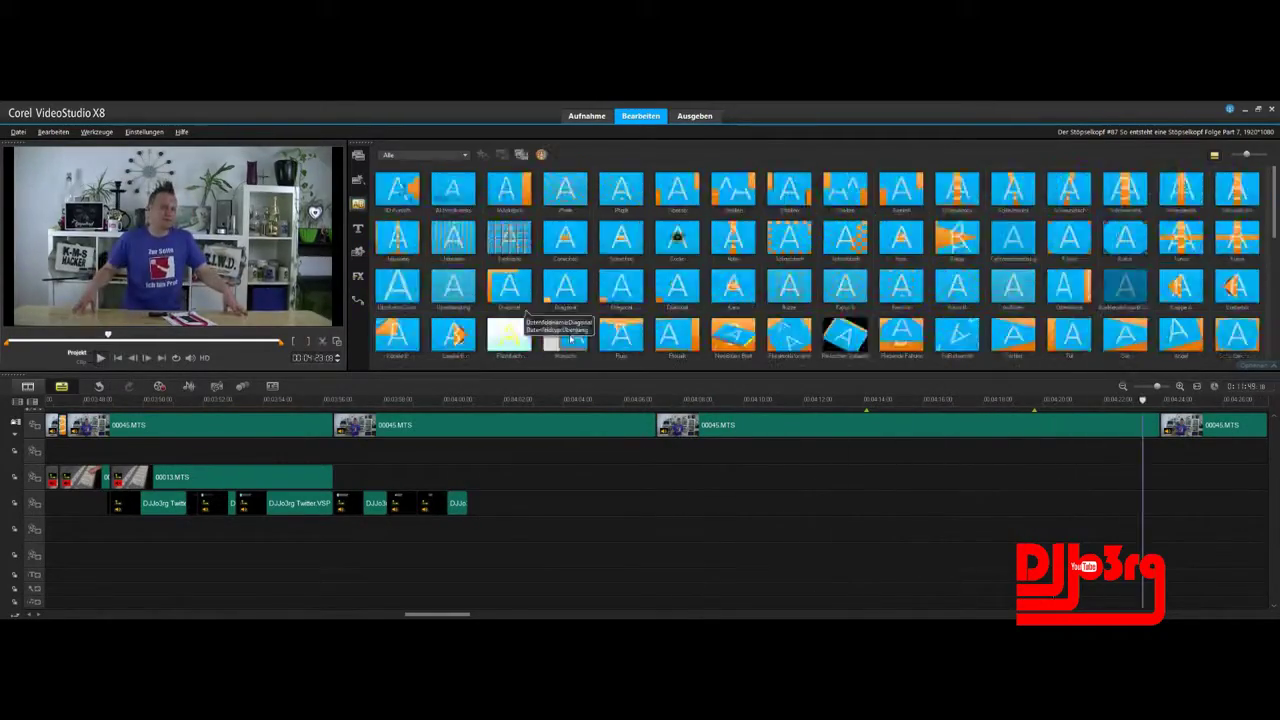
pyautogui.moveTo(621, 335); pyautogui.dragTo(1160, 425)
pyautogui.click(1086, 401)
pyautogui.click(101, 359)
pyautogui.click(1175, 425)
pyautogui.press('Delete')
# Step: Add the transition again at the 00045.MTS cut near 00:04:21 and play the passage back
pyautogui.click(358, 204)
pyautogui.click(1050, 401)
pyautogui.click(101, 359)
pyautogui.moveTo(621, 335); pyautogui.dragTo(1080, 423)
pyautogui.click(1170, 425)
pyautogui.click(1077, 401)
pyautogui.click(101, 358)
pyautogui.click(101, 358)
pyautogui.click(1170, 425)
pyautogui.click(1069, 401)
pyautogui.click(100, 358)
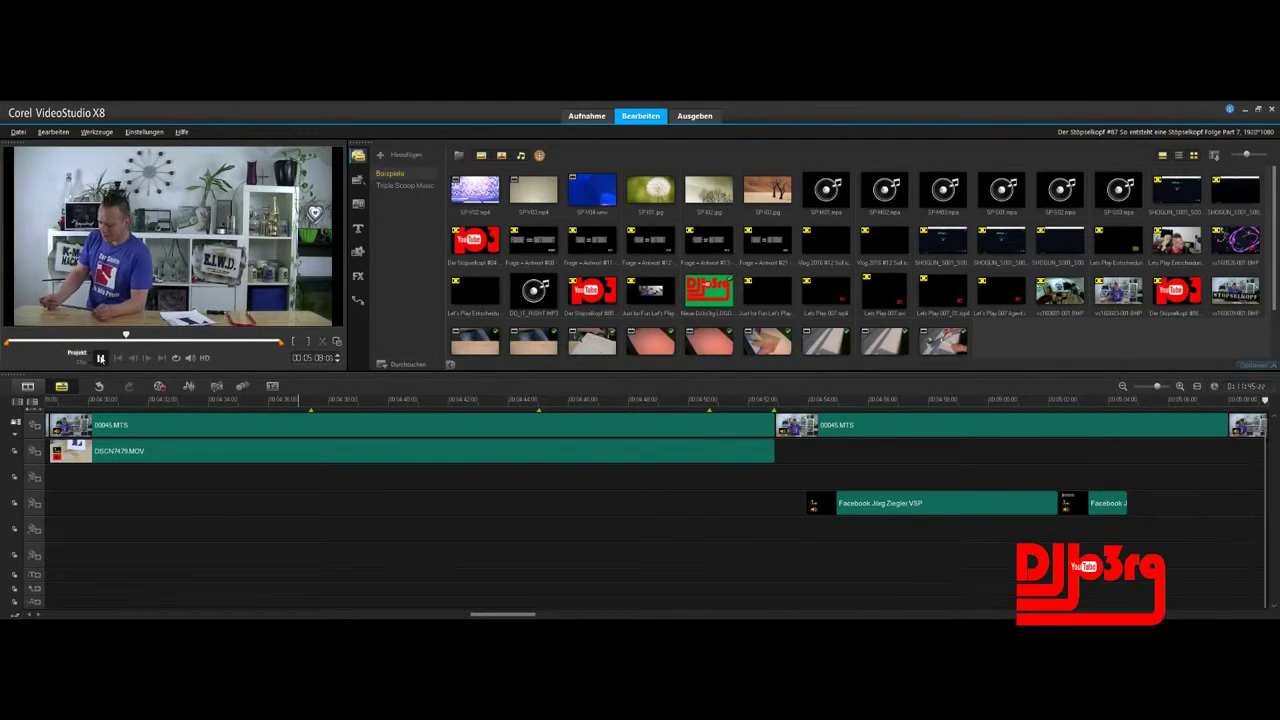
# Step: Split the 00017.MTS source clip, place it on the second overlay track at about 00:05:14, mute it and play it back
pyautogui.moveTo(830, 451); pyautogui.dragTo(661, 451)
pyautogui.scroll(-1, 1002, 332)
pyautogui.moveTo(7, 334); pyautogui.dragTo(151, 334)
pyautogui.click(322, 341)
pyautogui.moveTo(1118, 292); pyautogui.dragTo(766, 477)
pyautogui.doubleClick(826, 477)
pyautogui.click(503, 271)
pyautogui.click(100, 357)
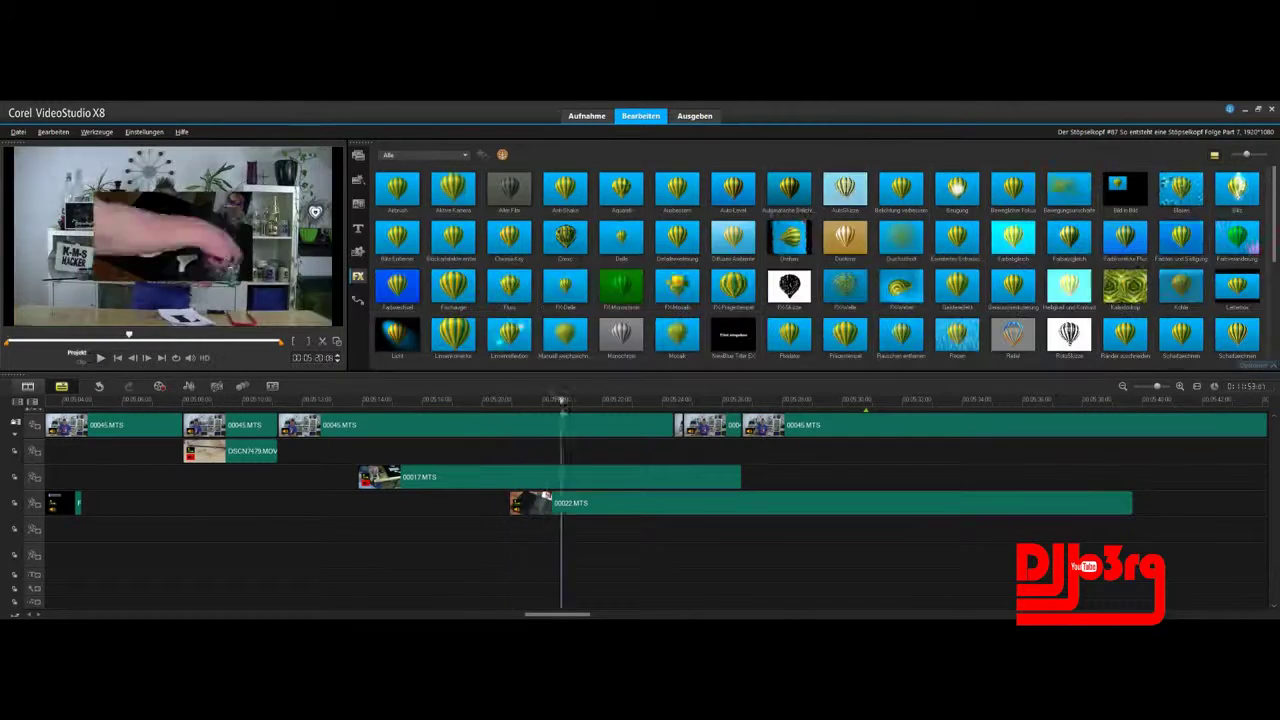
# Step: Shorten the 00022.MTS overlay to end slightly earlier, mute it and play the end of the passage back
pyautogui.moveTo(561, 400); pyautogui.dragTo(1104, 400)
pyautogui.moveTo(1131, 504); pyautogui.dragTo(1114, 504)
pyautogui.click(1042, 400)
pyautogui.click(100, 358)
pyautogui.doubleClick(546, 503)
pyautogui.click(1083, 400)
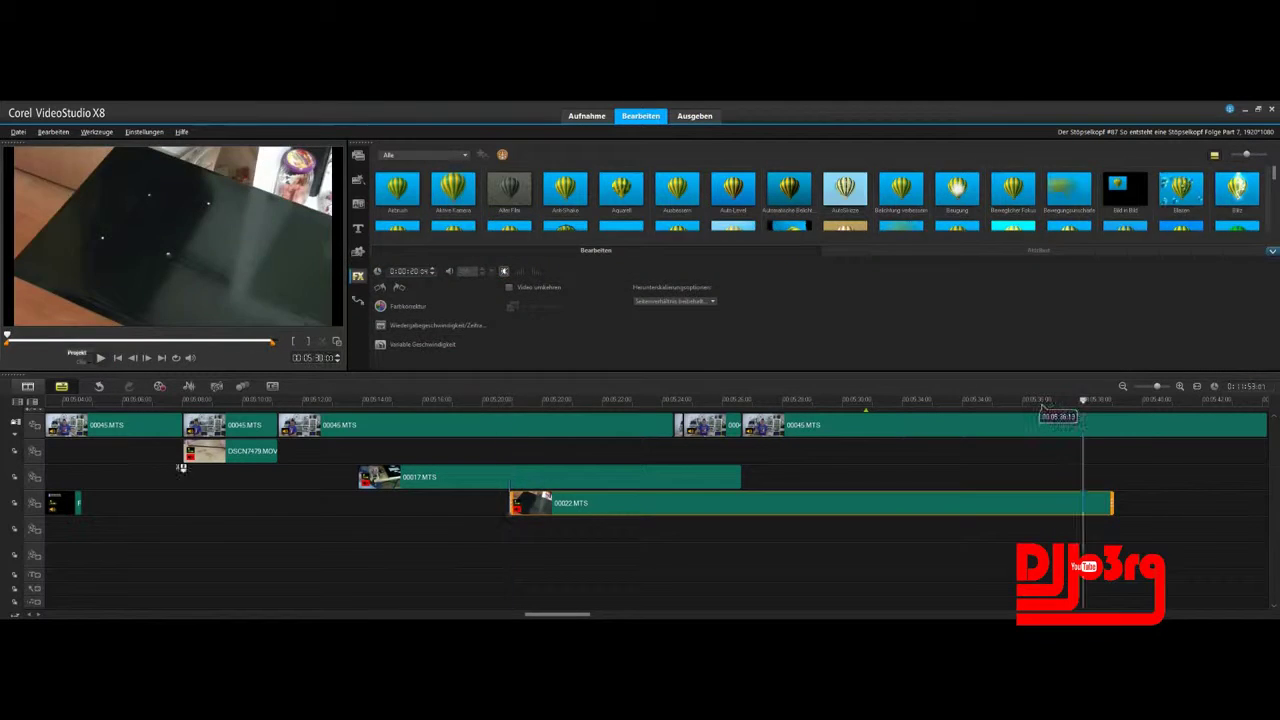
pyautogui.click(100, 357)
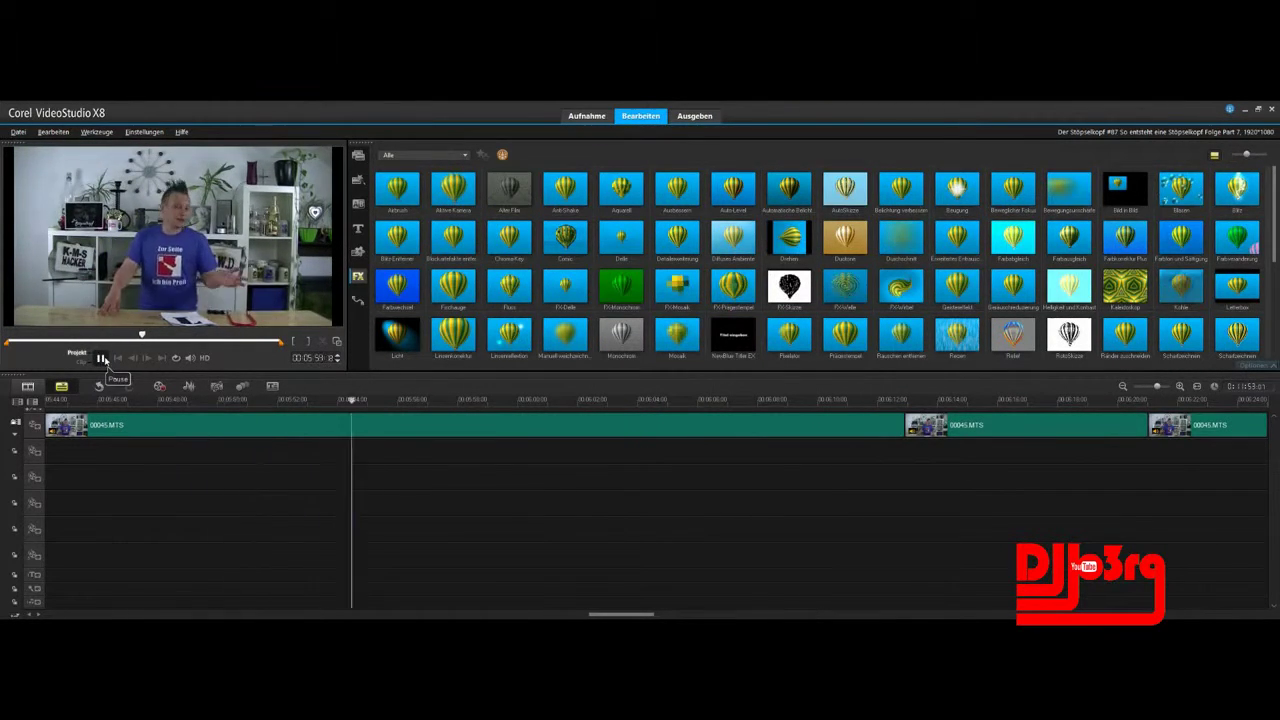
# Step: Cut the unwanted footage from the main track at about 00:06:02, add a transition at the cut and play it back
pyautogui.click(101, 358)
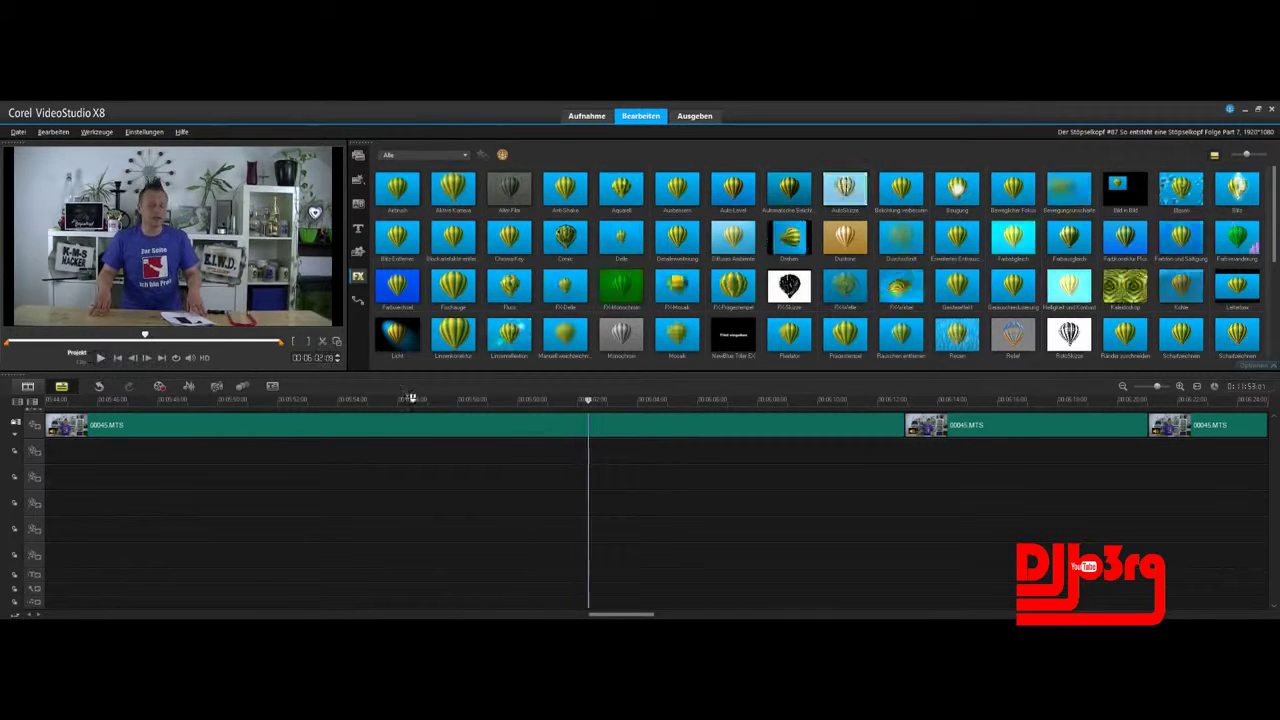
pyautogui.click(100, 357)
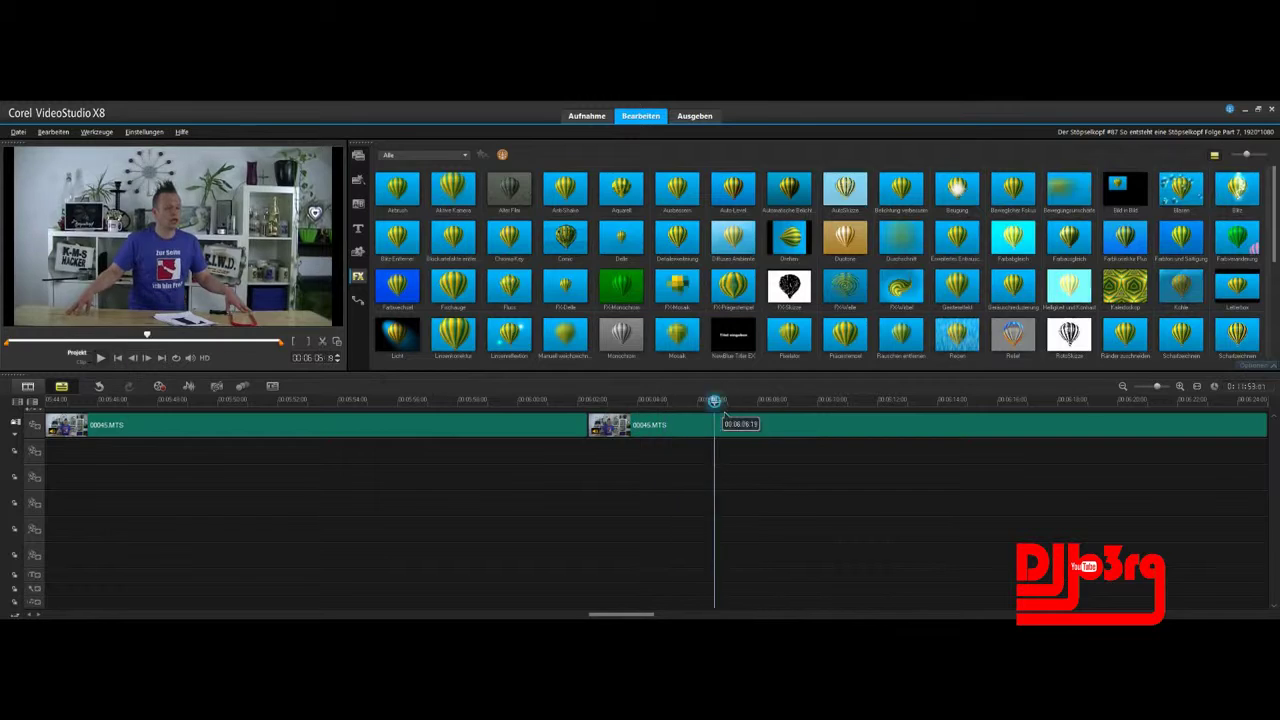
pyautogui.click(101, 359)
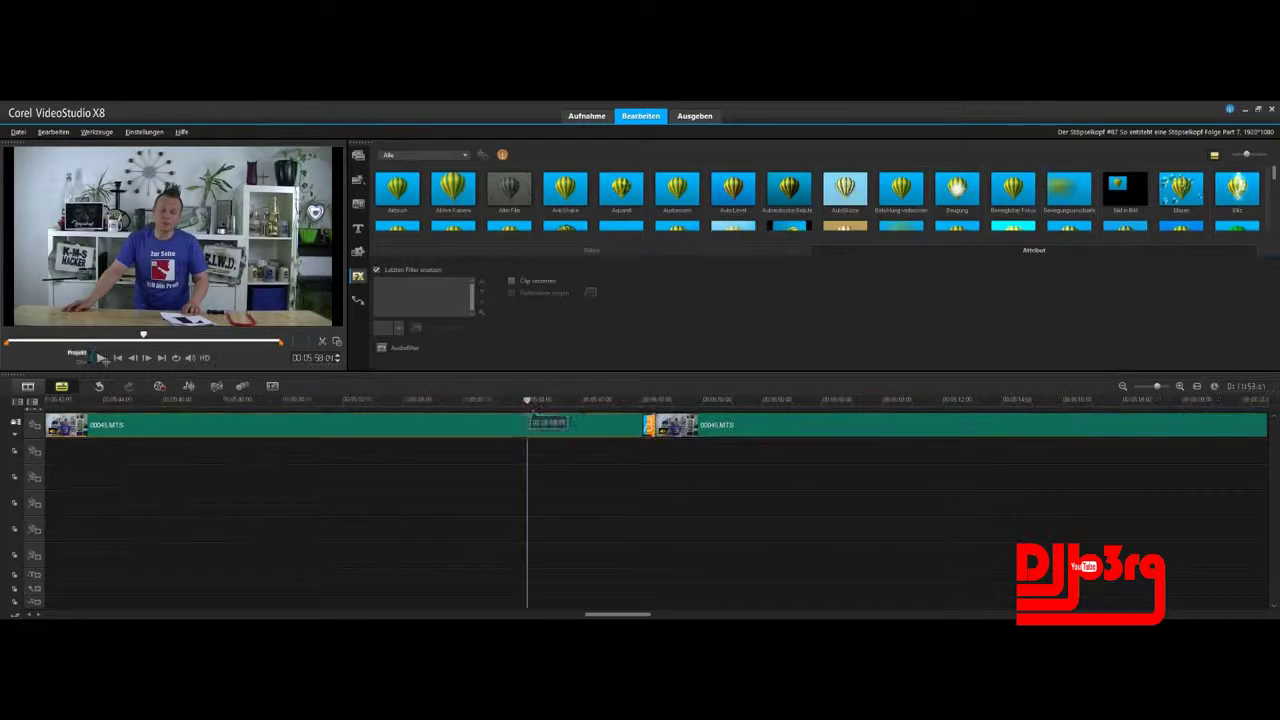
pyautogui.click(100, 357)
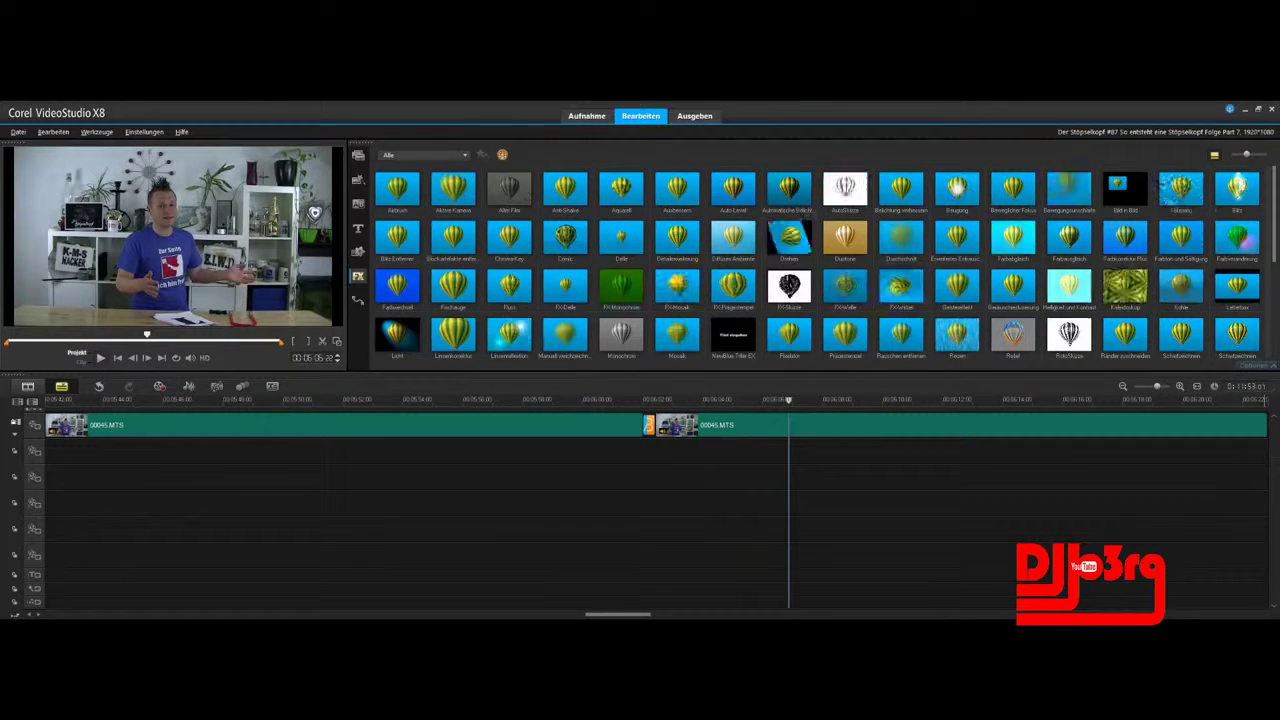
# Step: Place 00014.MTS on the first overlay track at about 00:06:01, just before the transition, and play it back
pyautogui.moveTo(1119, 441); pyautogui.dragTo(612, 503)
pyautogui.moveTo(643, 503); pyautogui.dragTo(650, 454)
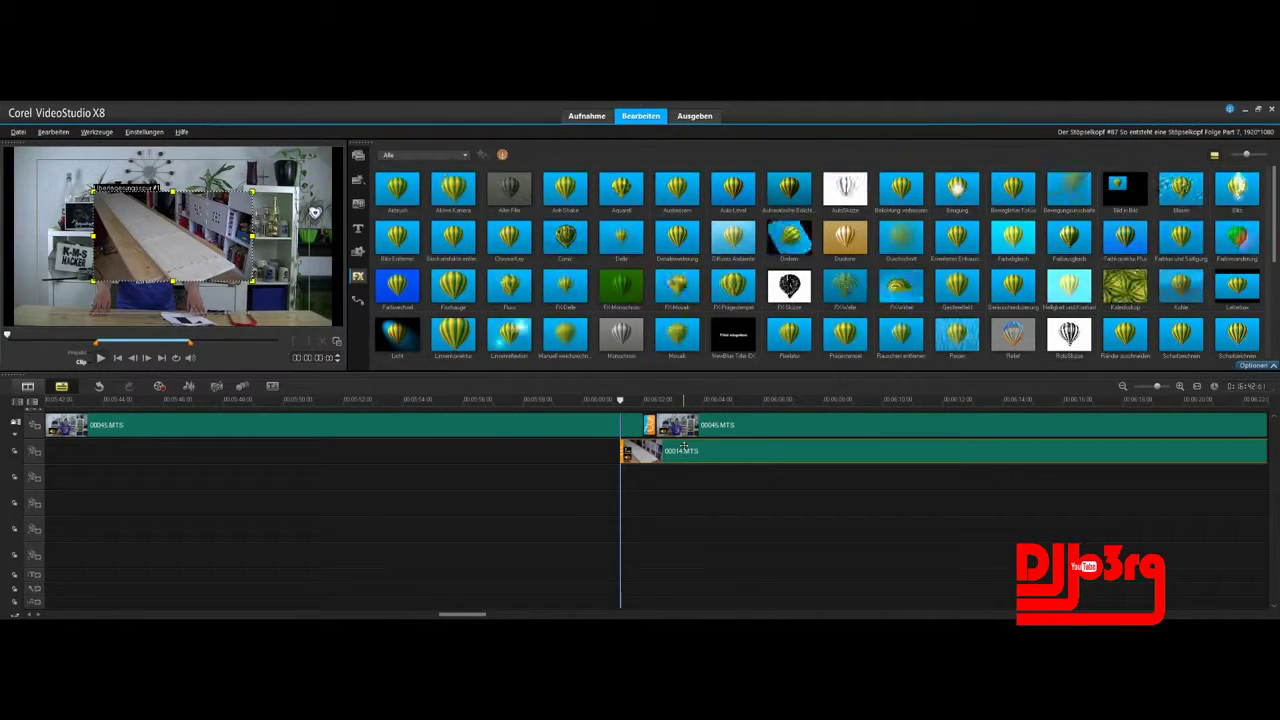
pyautogui.click(100, 358)
pyautogui.click(100, 358)
# Step: Mute the 00014.MTS overlay clip and play back the passage from about 00:06:00
pyautogui.doubleClick(700, 451)
pyautogui.click(592, 249)
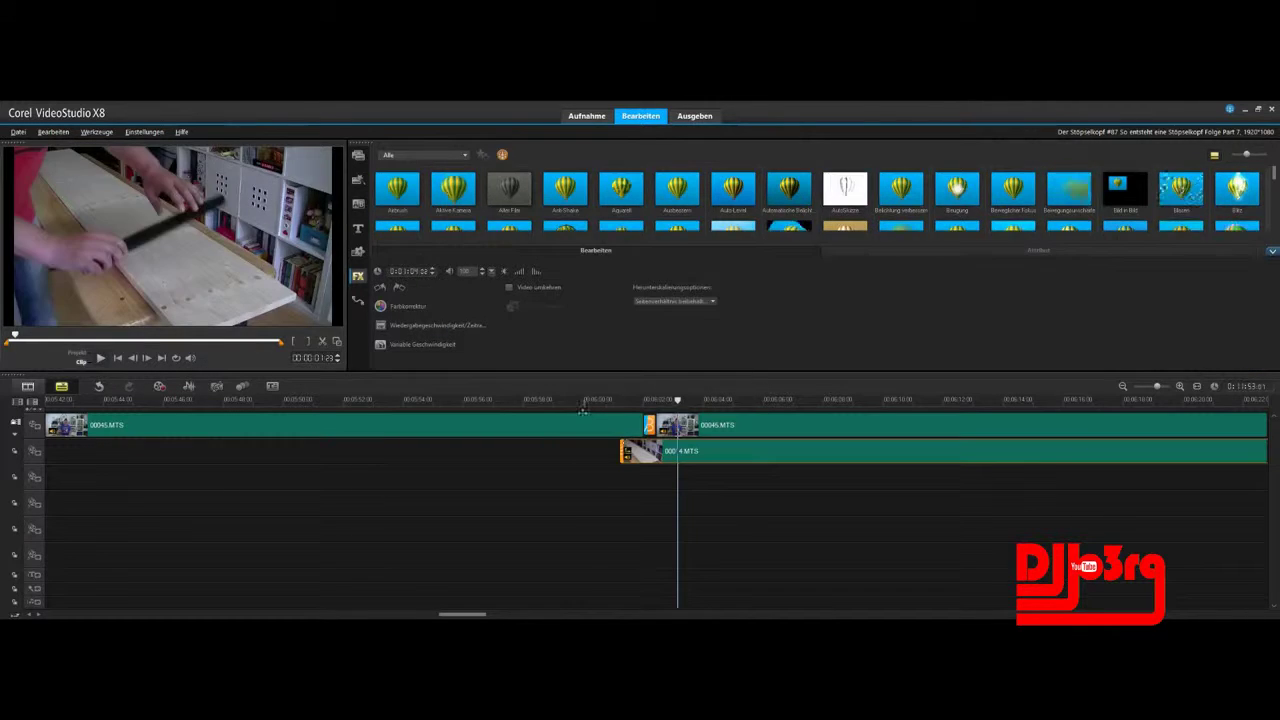
pyautogui.click(584, 399)
pyautogui.click(100, 358)
pyautogui.doubleClick(659, 455)
pyautogui.click(520, 249)
pyautogui.click(500, 272)
pyautogui.click(602, 399)
pyautogui.click(100, 358)
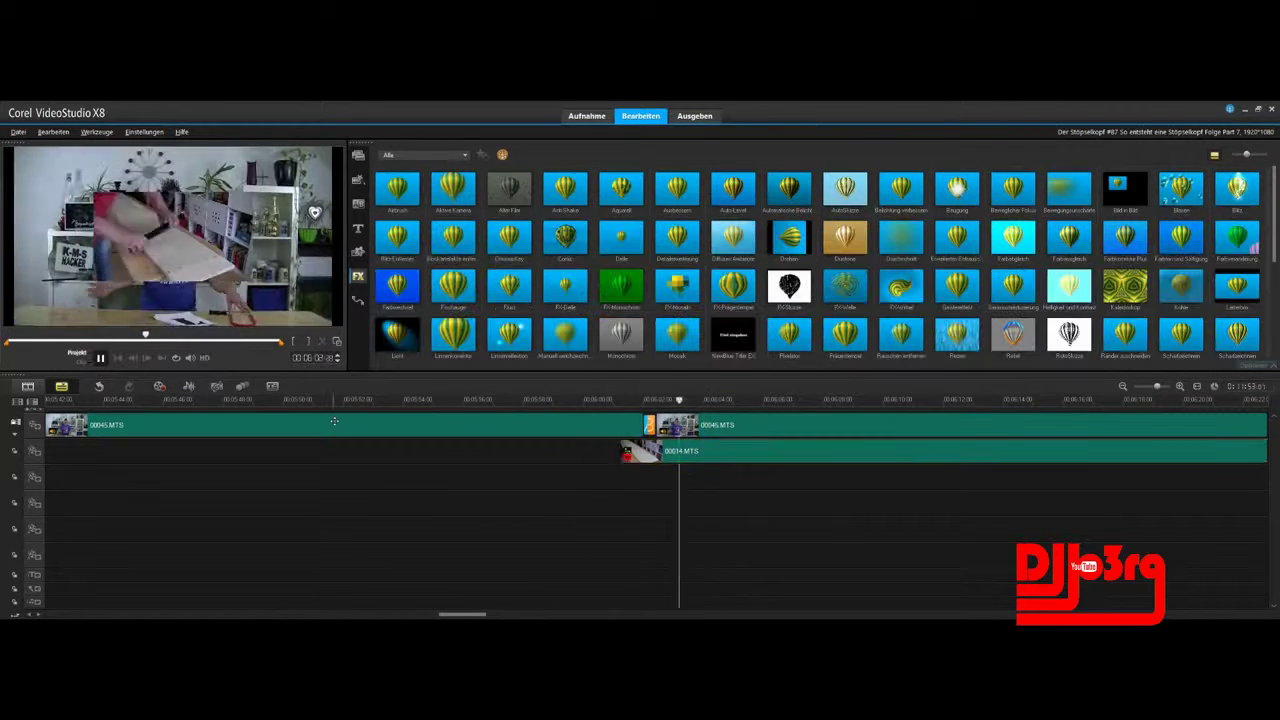
pyautogui.click(100, 357)
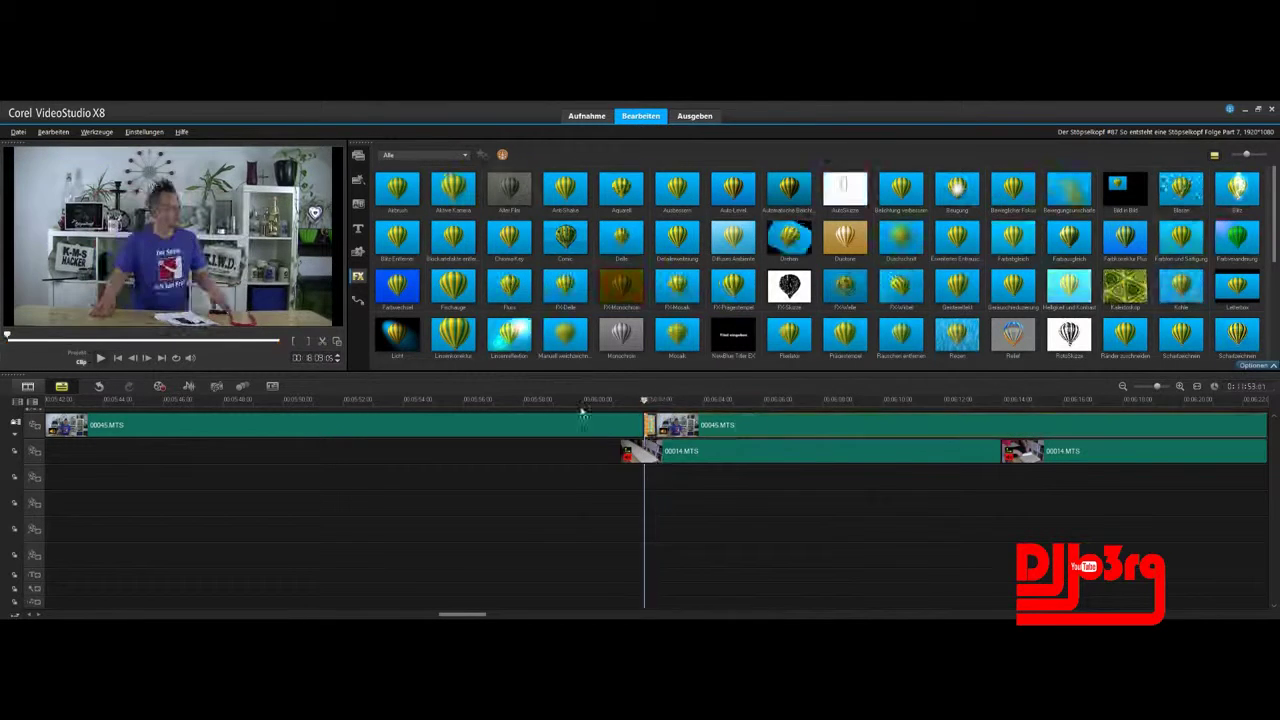
# Step: Split the 00014.MTS overlay and the main clip around 00:06:01, reposition the 00014.MTS pieces and play the passage back
pyautogui.click(102, 358)
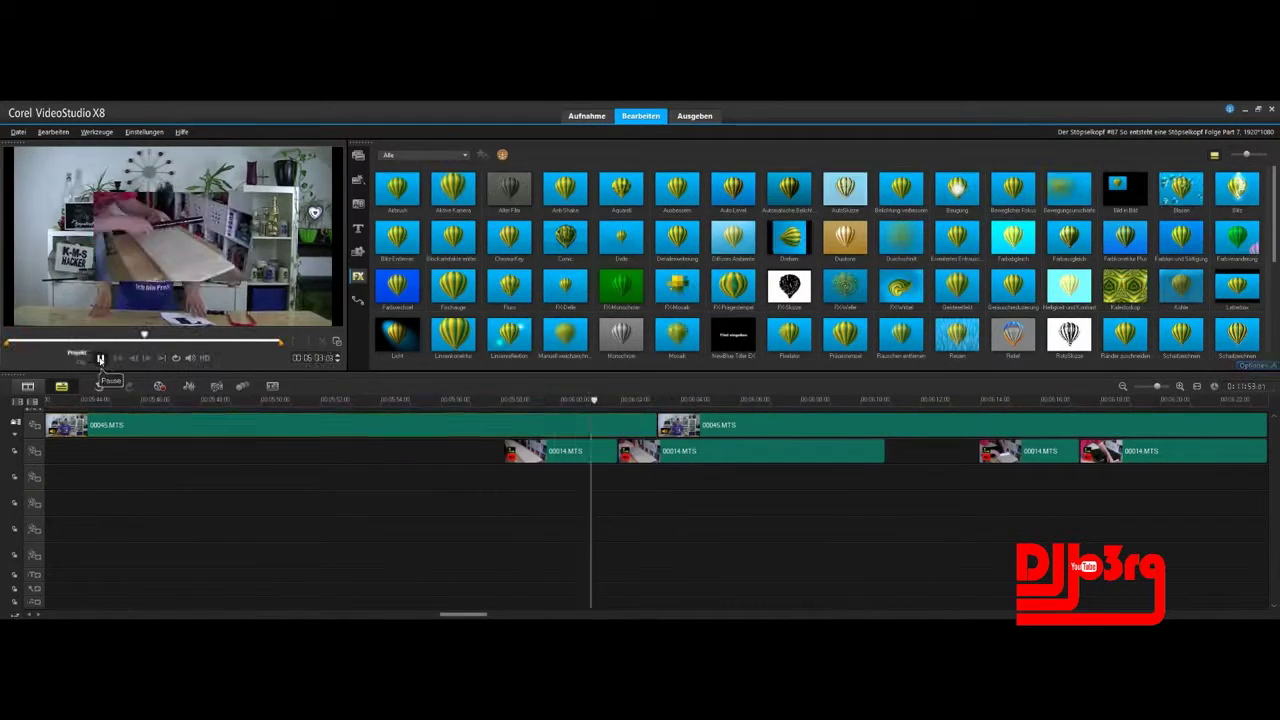
pyautogui.click(100, 357)
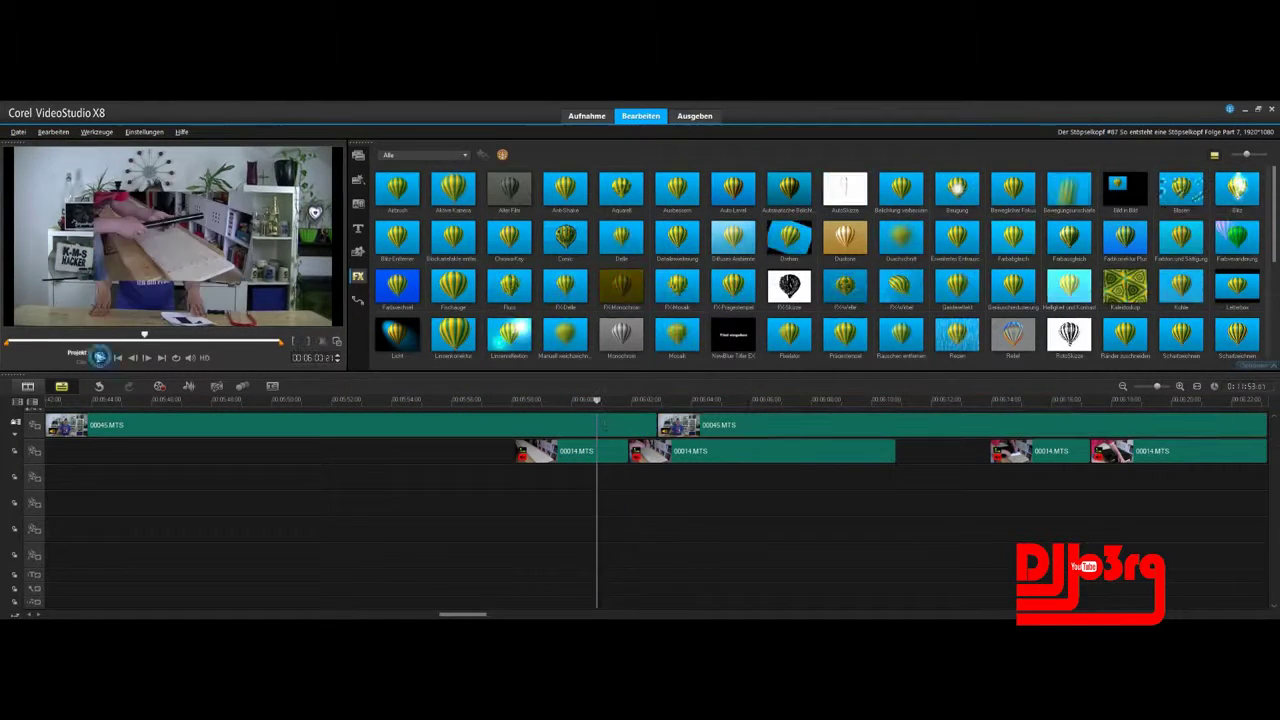
pyautogui.click(100, 357)
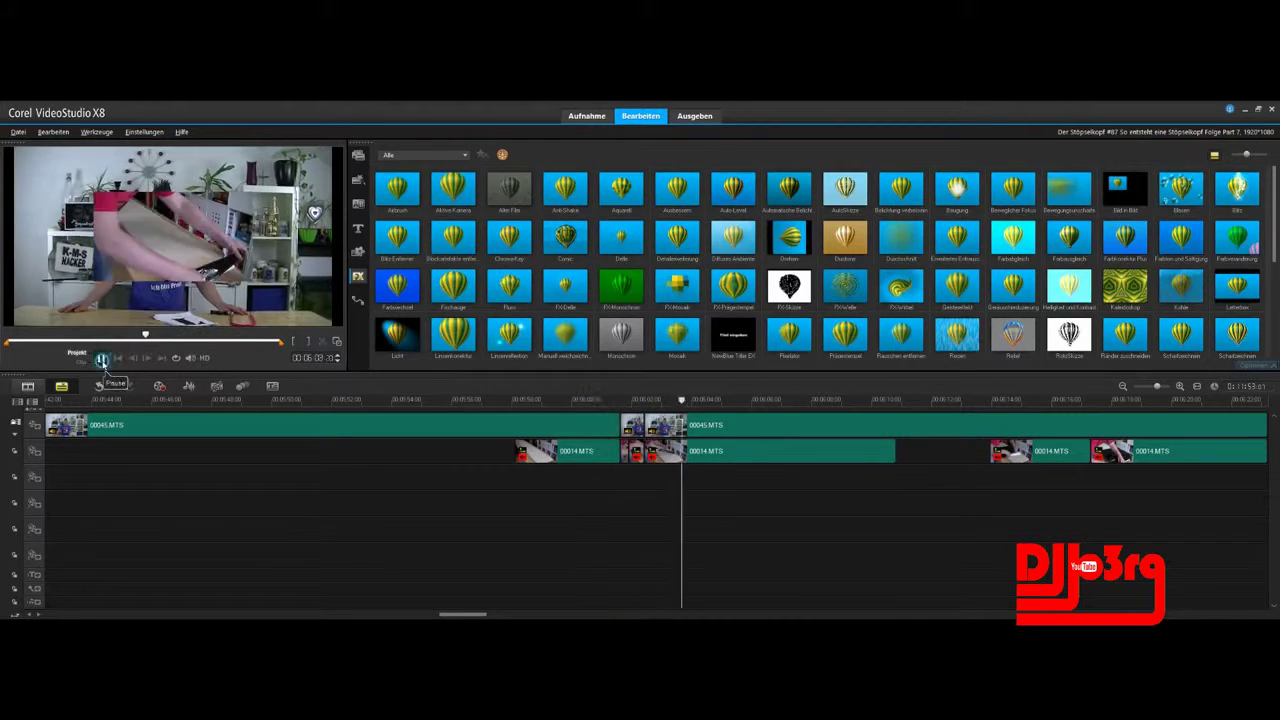
pyautogui.click(100, 357)
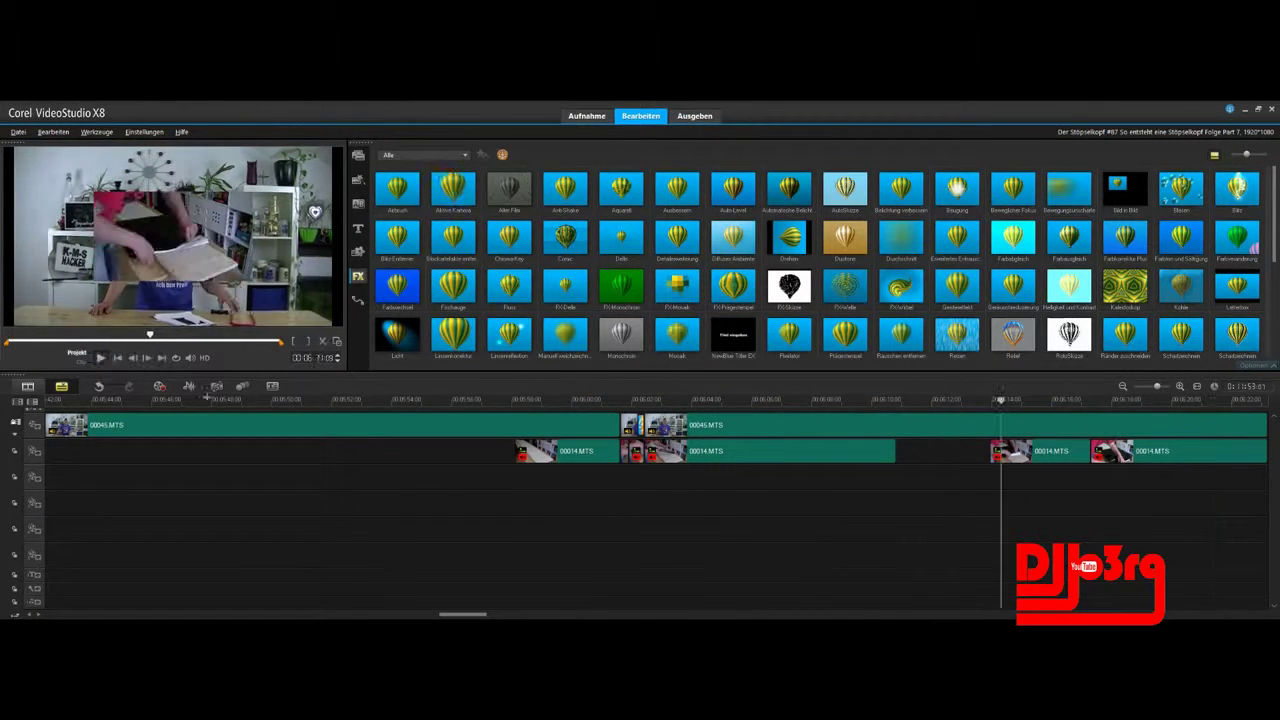
pyautogui.click(100, 357)
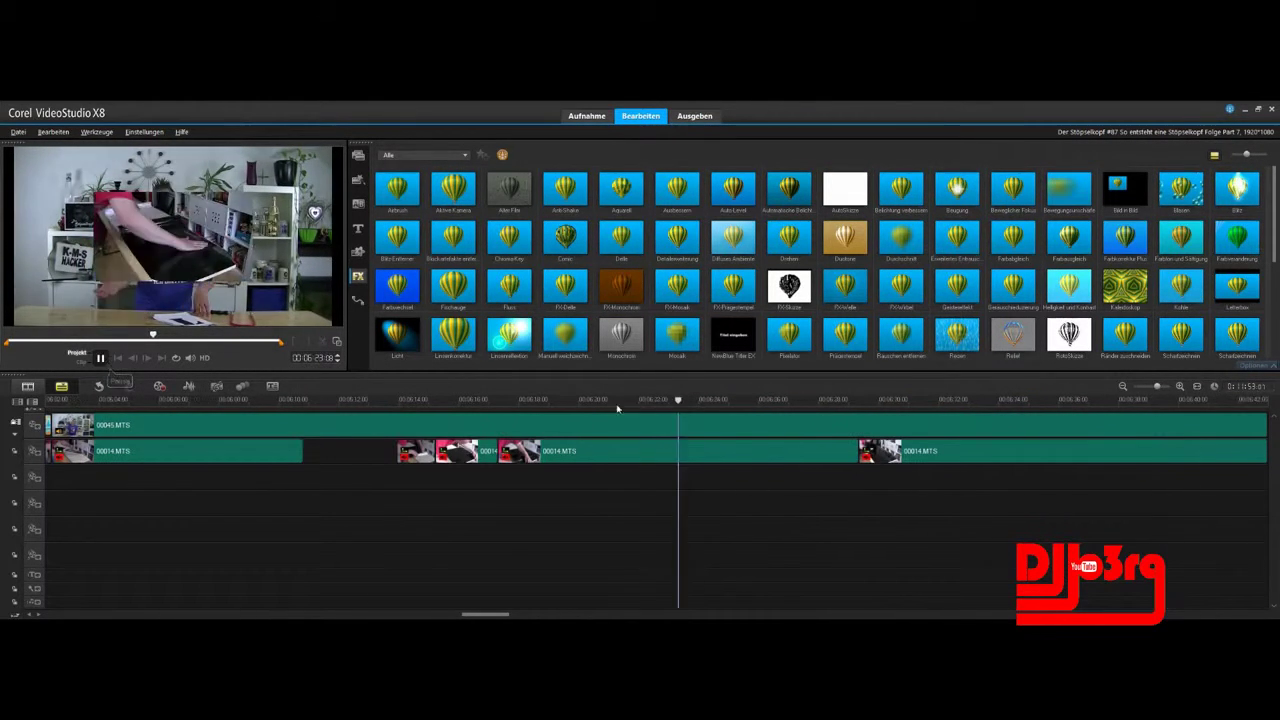
# Step: Split the 00014.MTS overlay at about 00:06:06 and 00:06:23, and add 00015.MTS after it at about 00:06:35
pyautogui.click(386, 428)
pyautogui.click(98, 359)
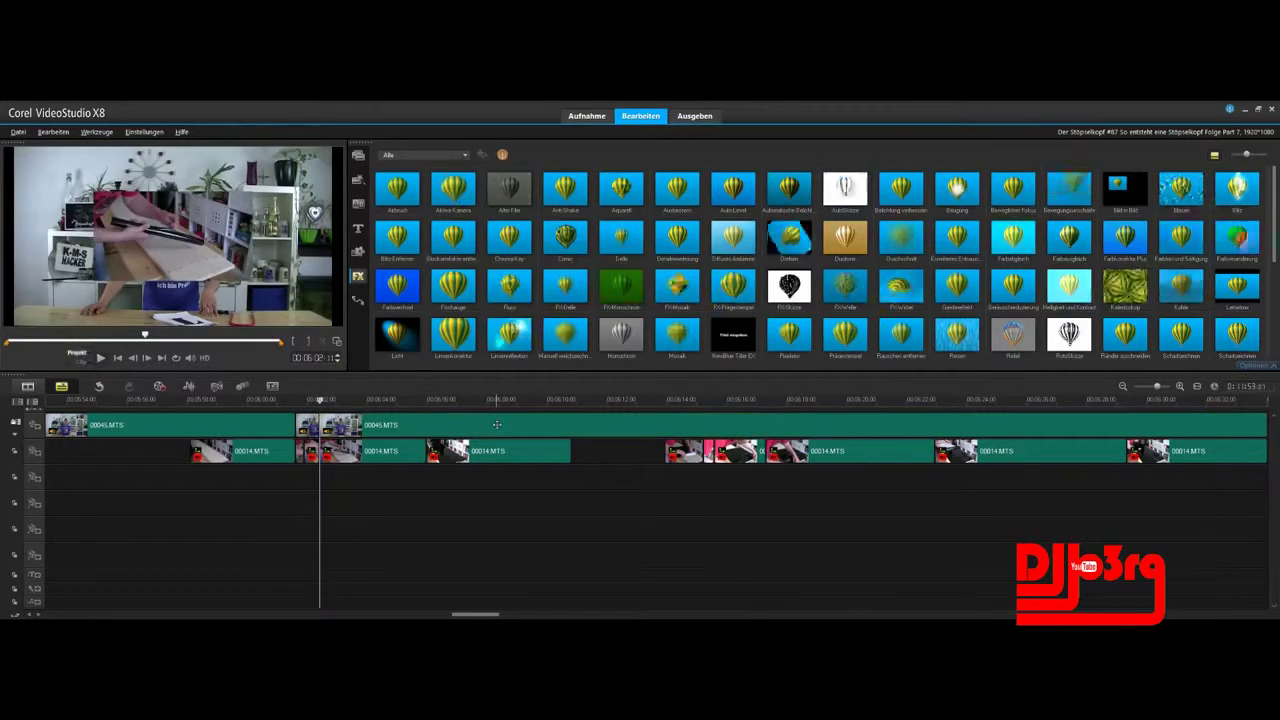
pyautogui.click(440, 424)
pyautogui.click(100, 358)
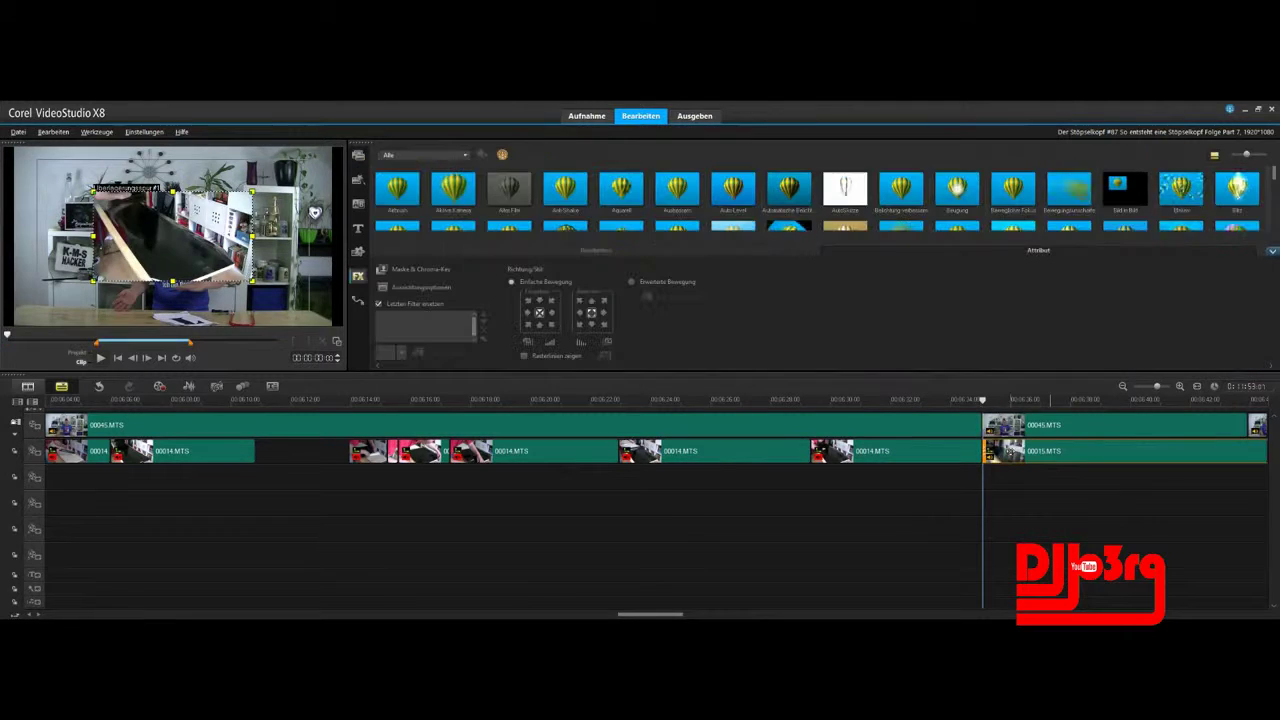
# Step: Mute the 00015.MTS overlay starting at about 00:06:35, split it into pieces and play the passage back
pyautogui.click(602, 447)
pyautogui.click(602, 399)
pyautogui.click(100, 358)
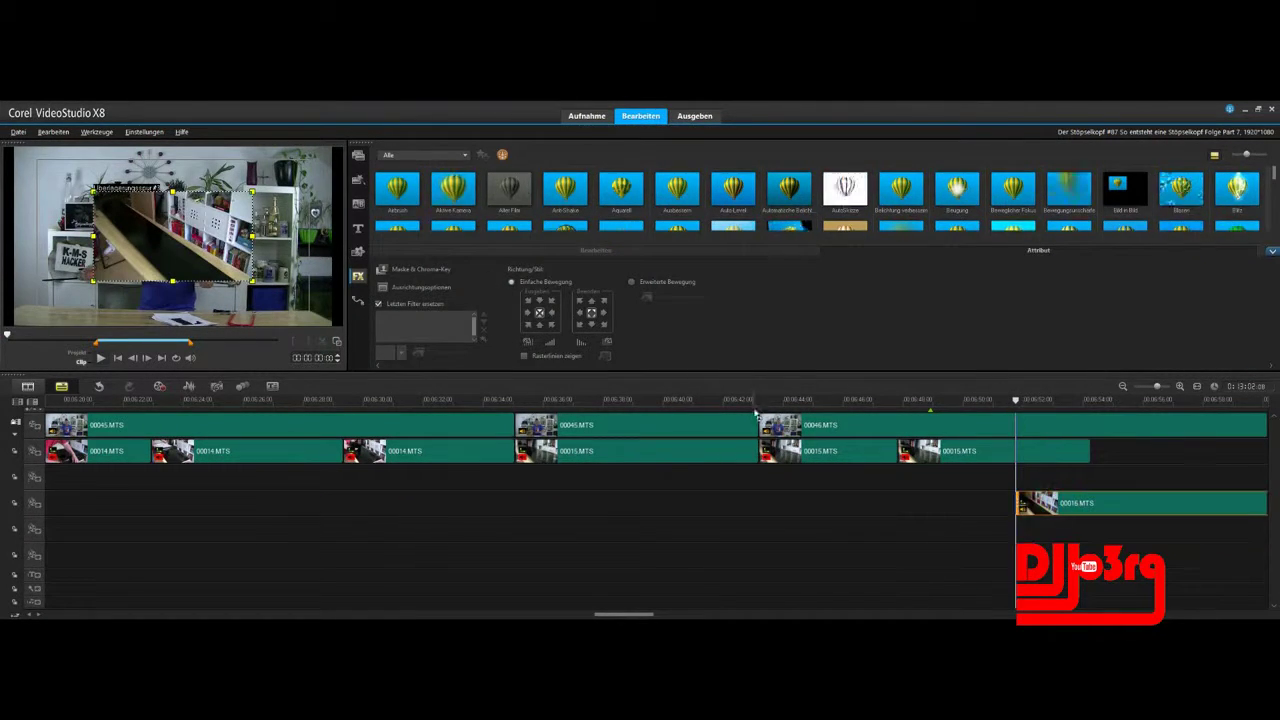
# Step: Try a shortened 00016.MTS overlay from about 00:06:52 to 00:07:11, play it back and remove it
pyautogui.click(437, 325)
pyautogui.click(669, 454)
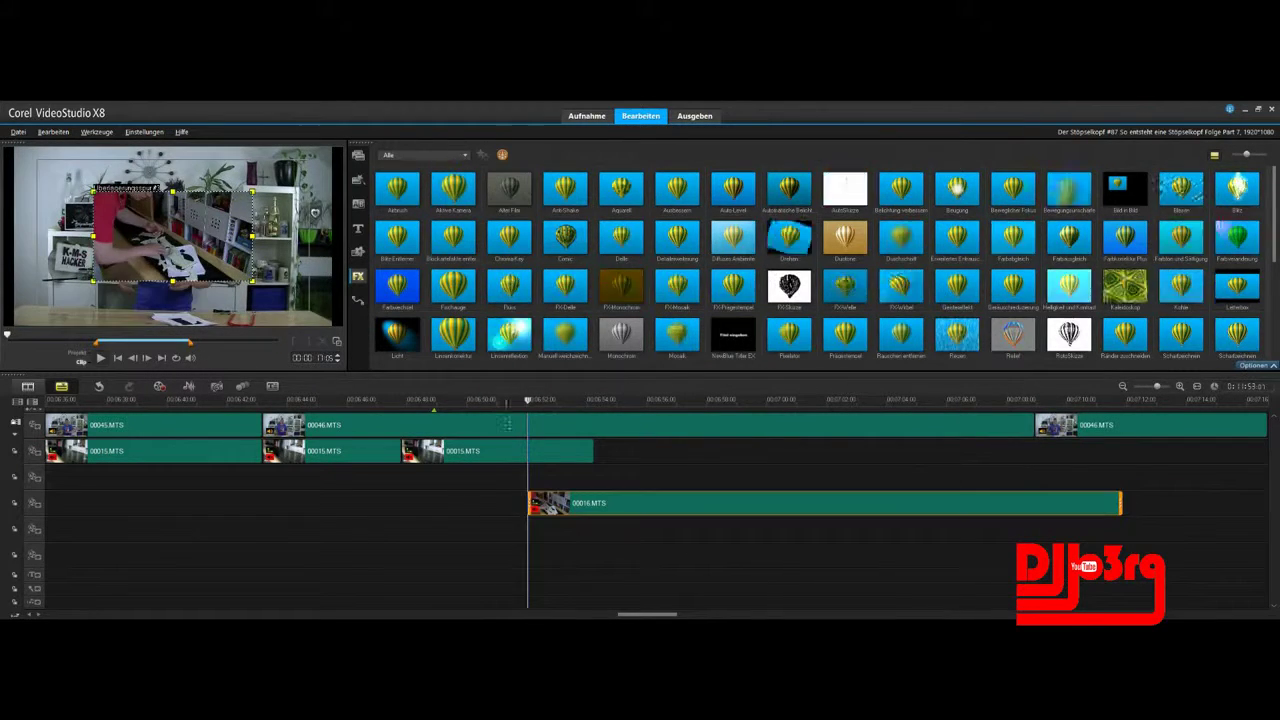
pyautogui.click(100, 358)
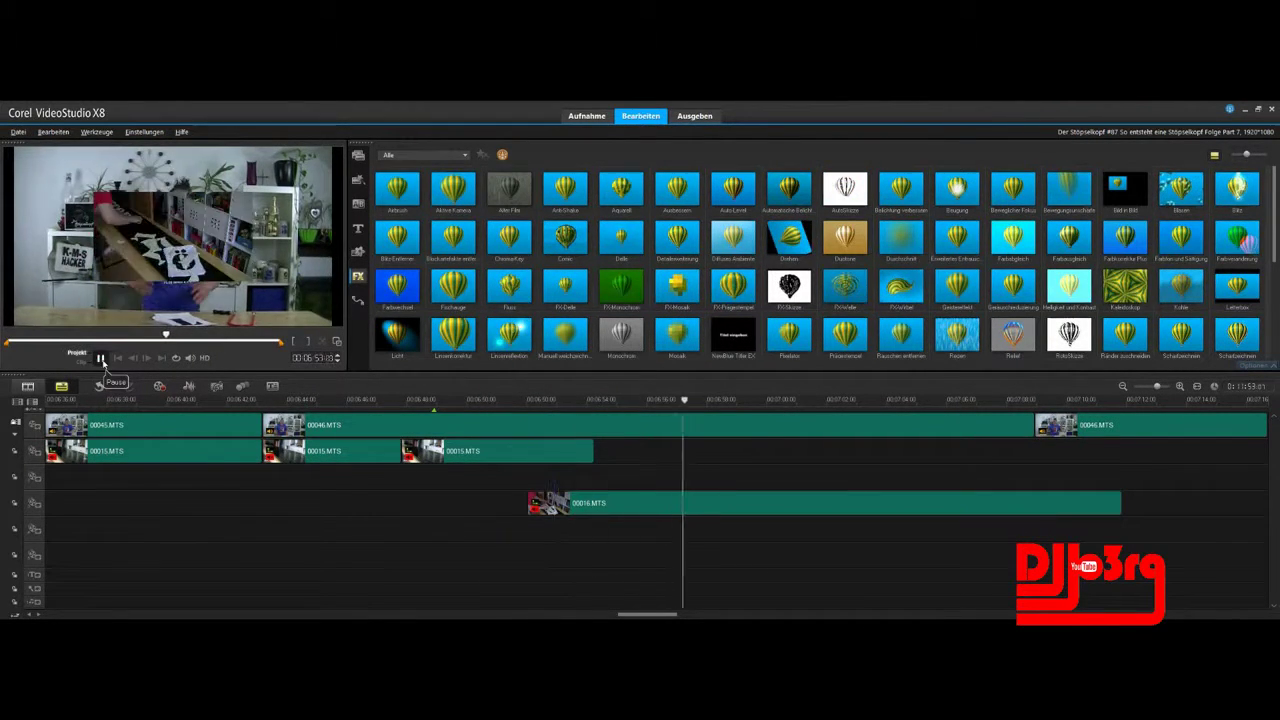
pyautogui.moveTo(553, 499); pyautogui.dragTo(514, 503)
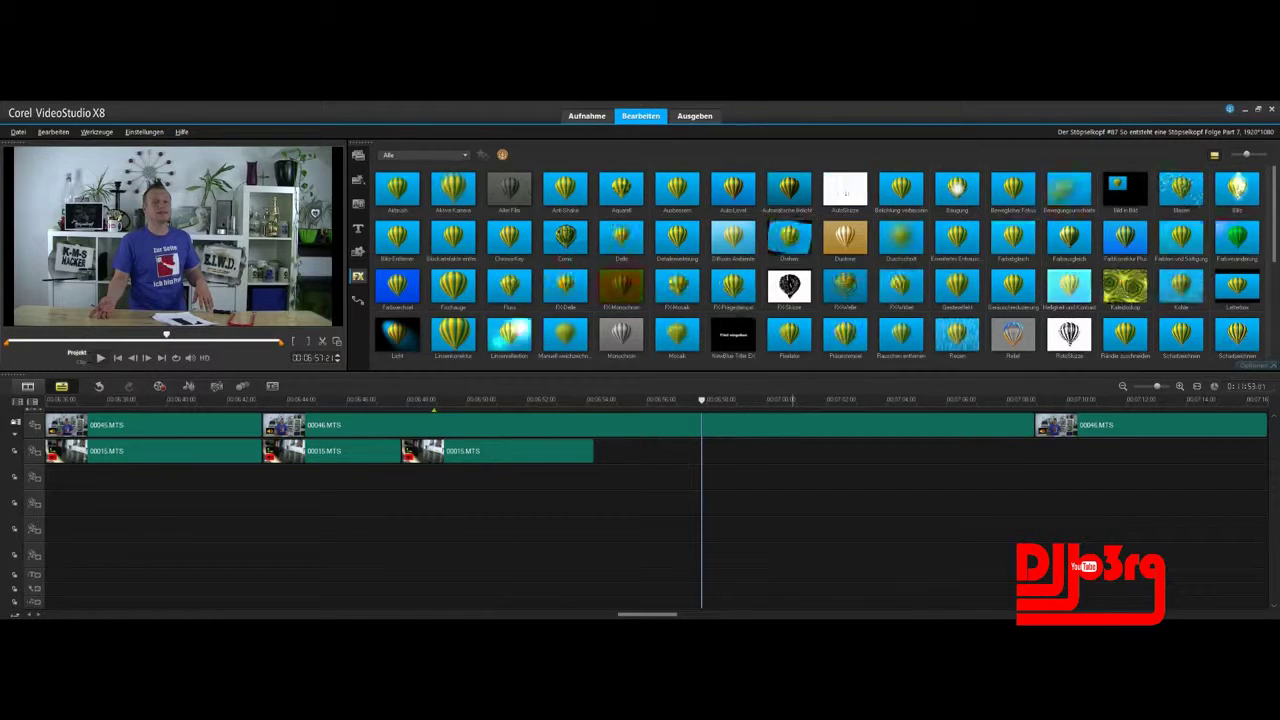
# Step: Split the 00027.MTS library clip and place it on the first overlay track at about 00:07:01
pyautogui.click(358, 155)
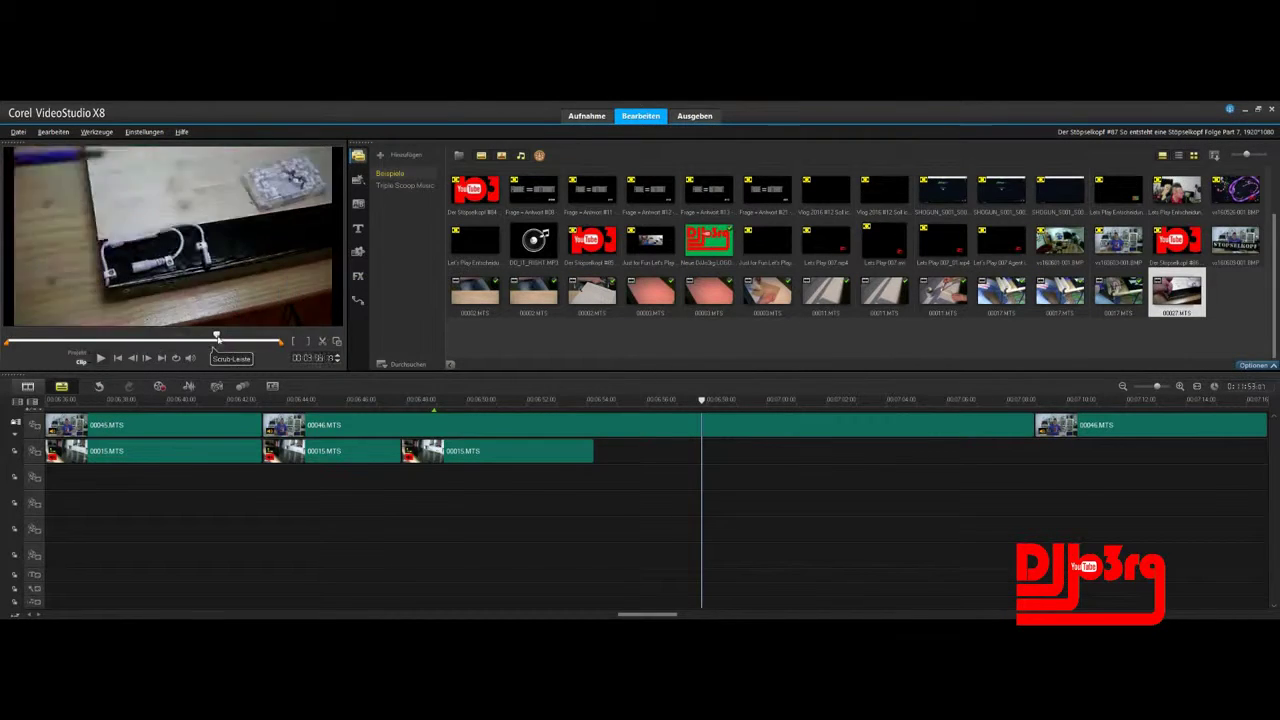
pyautogui.click(322, 341)
pyautogui.moveTo(475, 335); pyautogui.dragTo(704, 530)
pyautogui.click(559, 400)
pyautogui.click(100, 358)
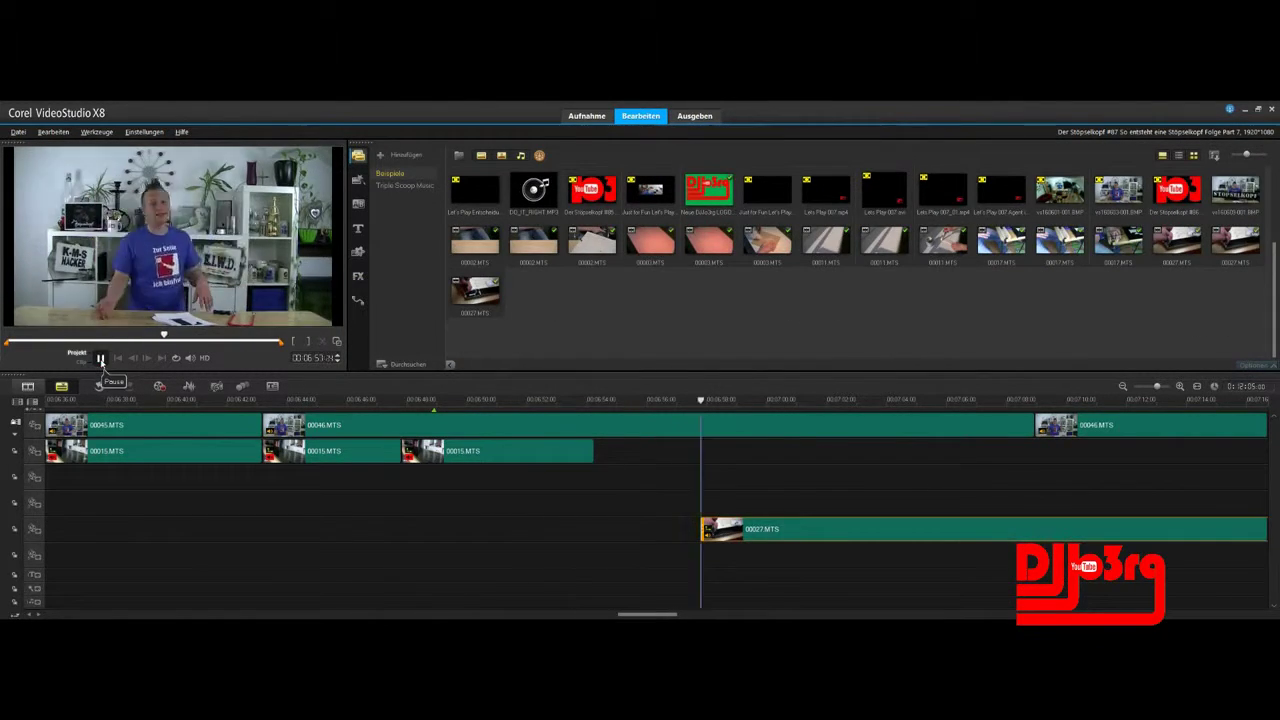
pyautogui.moveTo(782, 529); pyautogui.dragTo(876, 451)
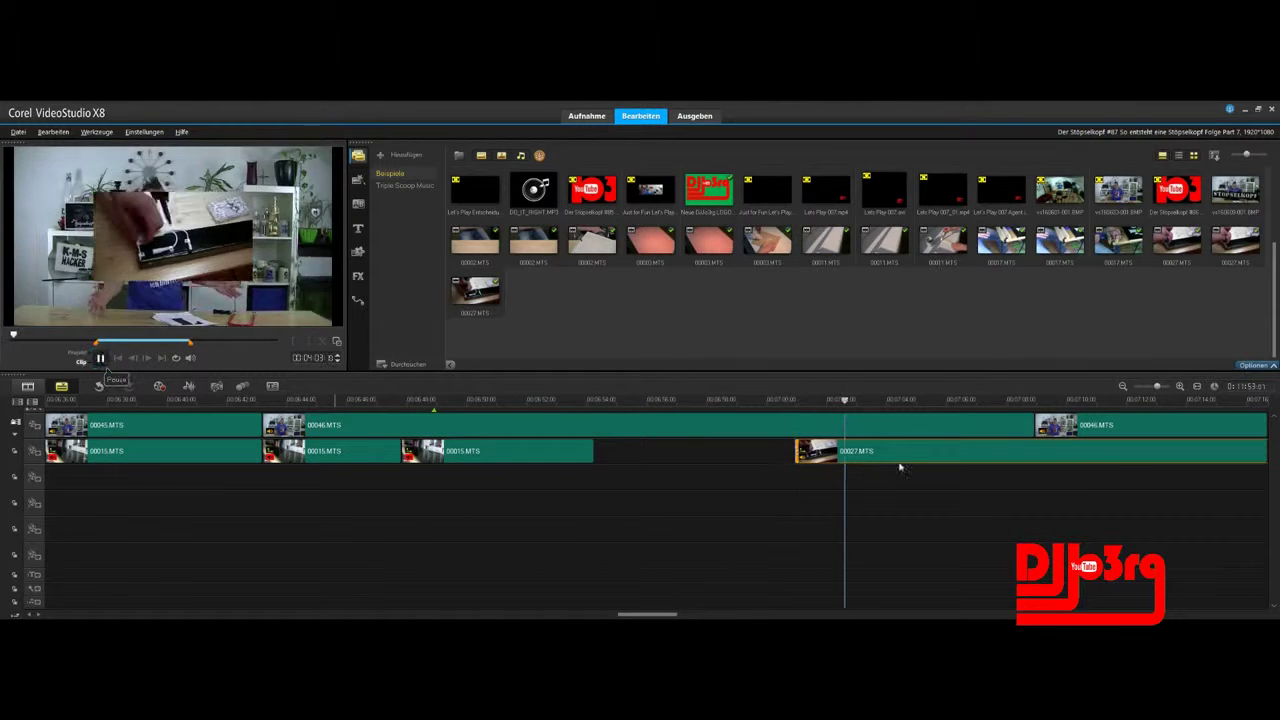
# Step: Move the 00027.MTS overlay earlier to start at about 00:06:59 and play the passage back
pyautogui.click(358, 276)
pyautogui.click(783, 400)
pyautogui.click(100, 358)
pyautogui.moveTo(876, 451); pyautogui.dragTo(818, 451)
pyautogui.click(633, 400)
pyautogui.click(101, 358)
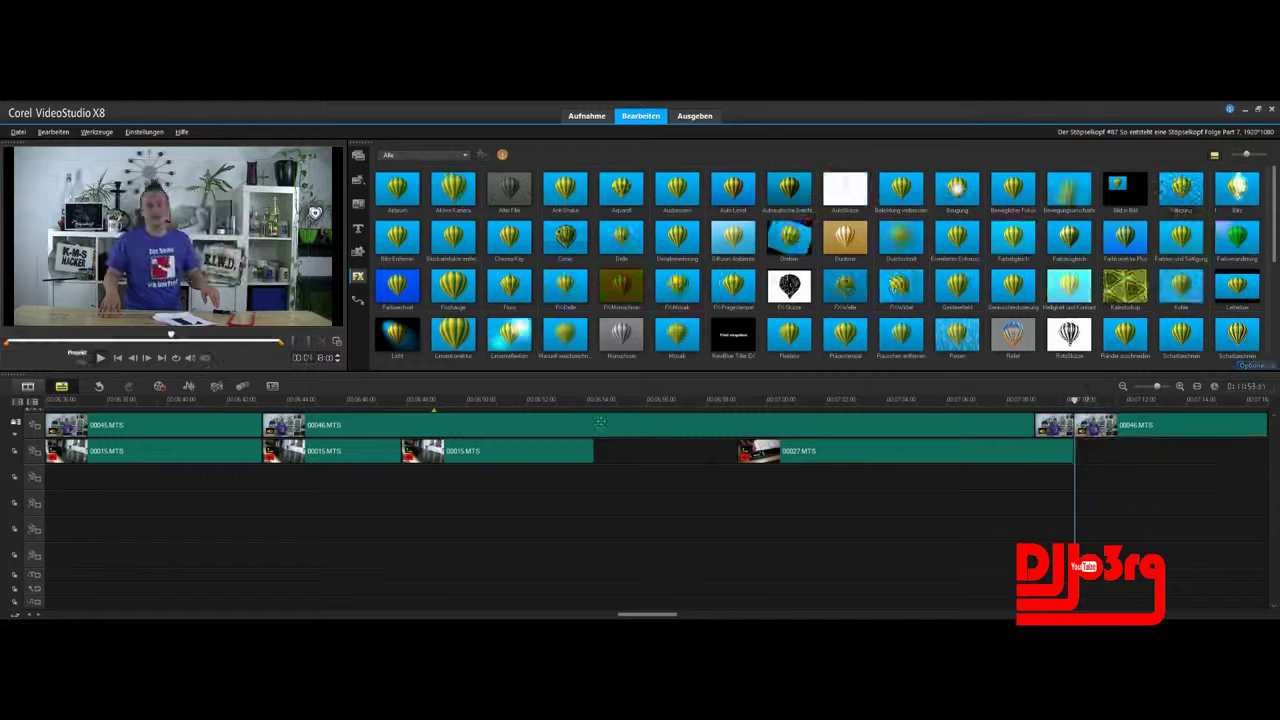
# Step: Place 00028.MTS on the first overlay track at about 00:07:20 and play it back
pyautogui.click(103, 359)
pyautogui.moveTo(640, 361); pyautogui.dragTo(770, 451)
pyautogui.click(549, 400)
pyautogui.click(101, 358)
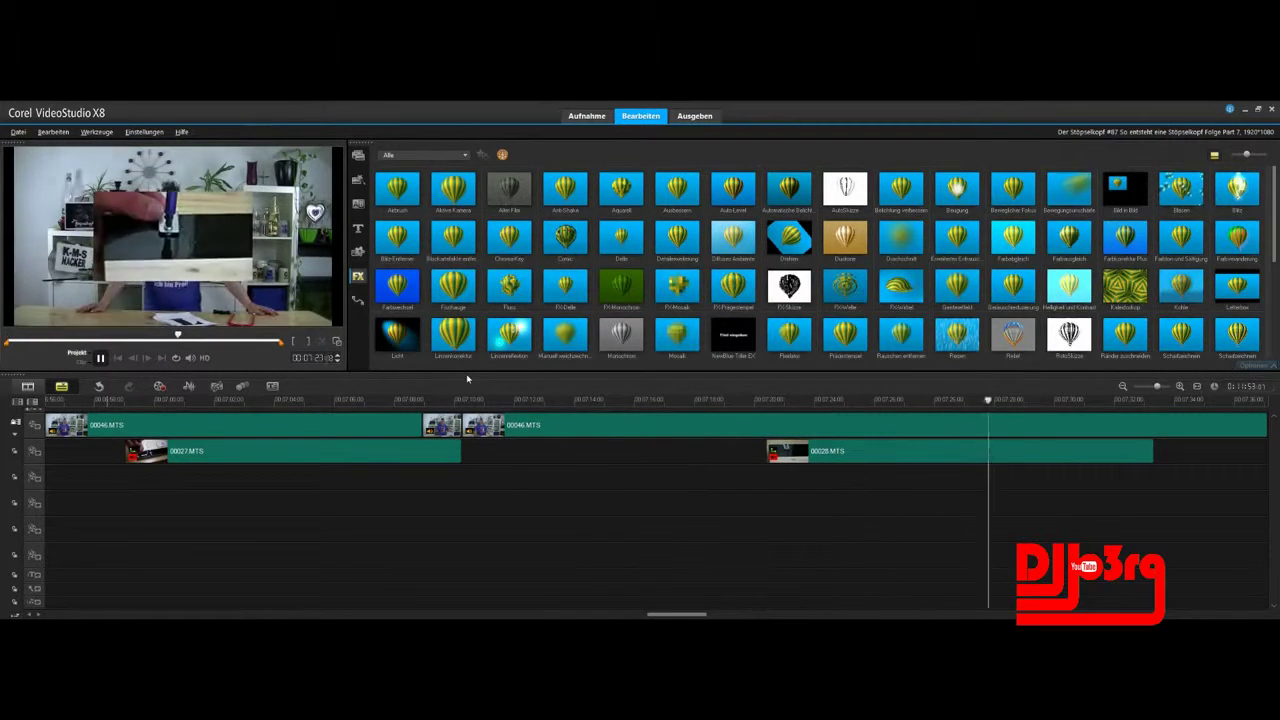
pyautogui.click(100, 360)
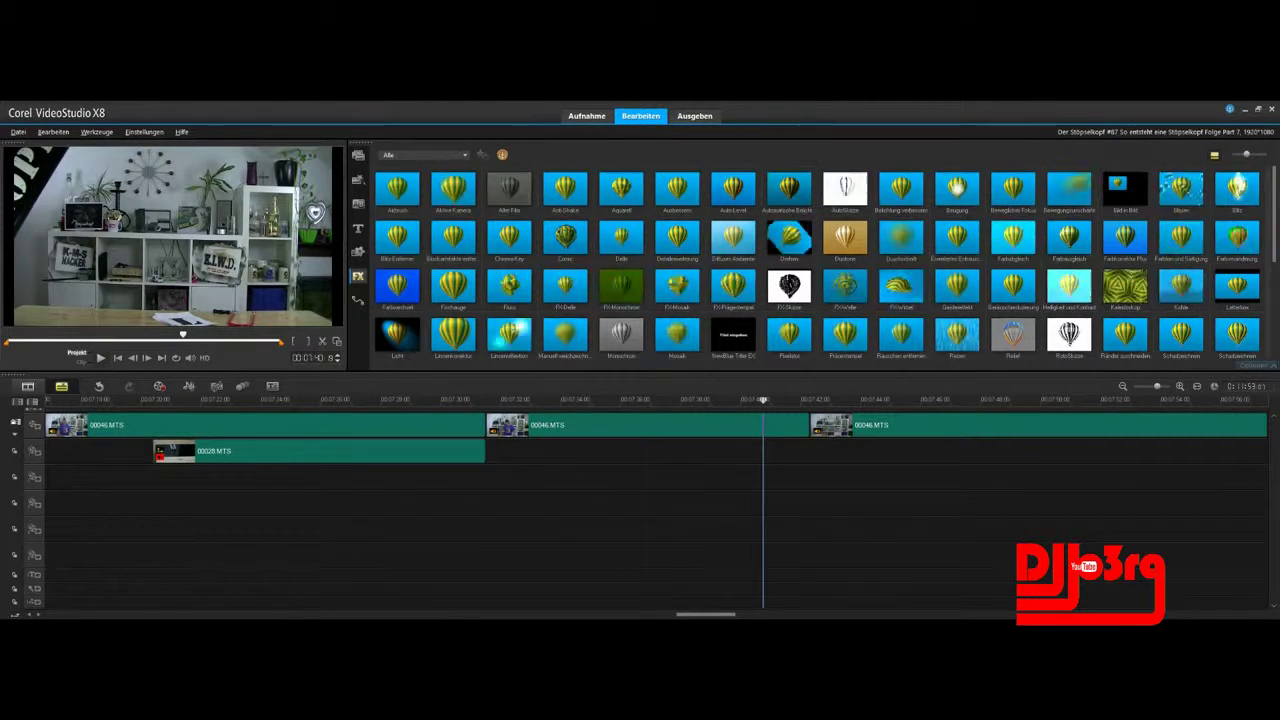
# Step: Try MVI_4575.MOV on the first overlay track at about 00:07:42, play it back and delete it
pyautogui.moveTo(763, 451); pyautogui.dragTo(807, 450)
pyautogui.click(102, 359)
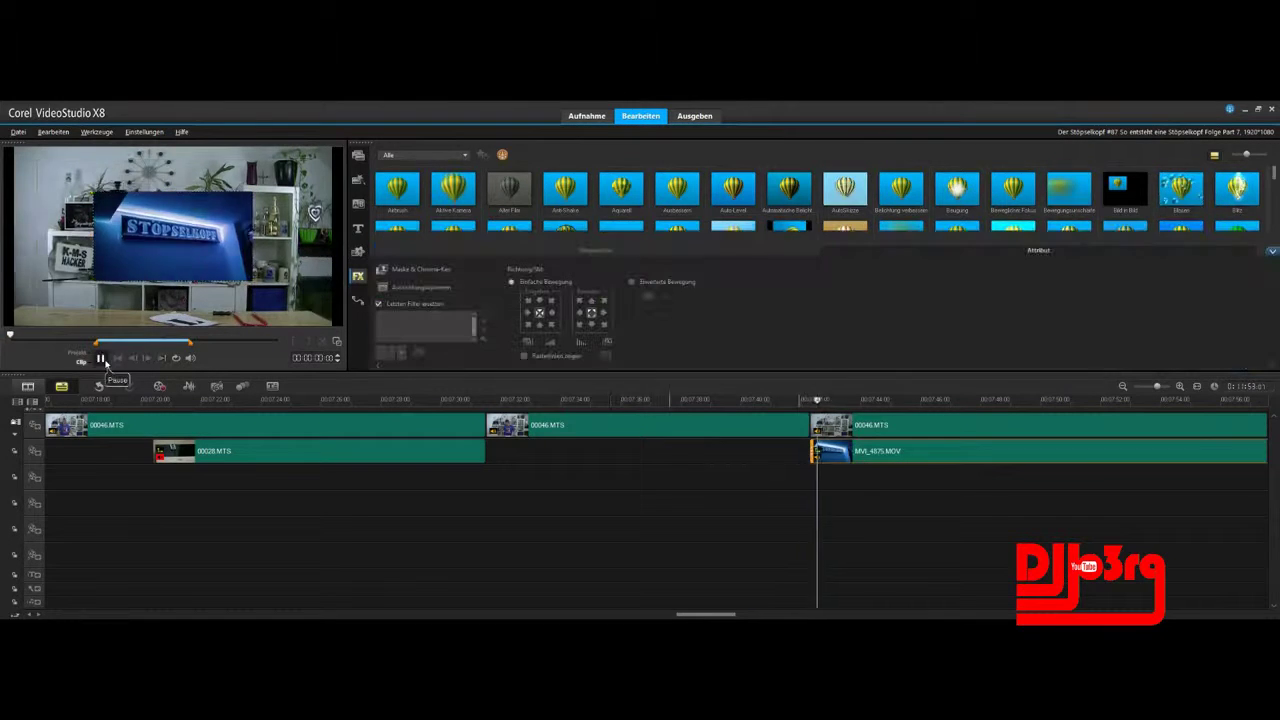
pyautogui.click(102, 359)
pyautogui.press('Delete')
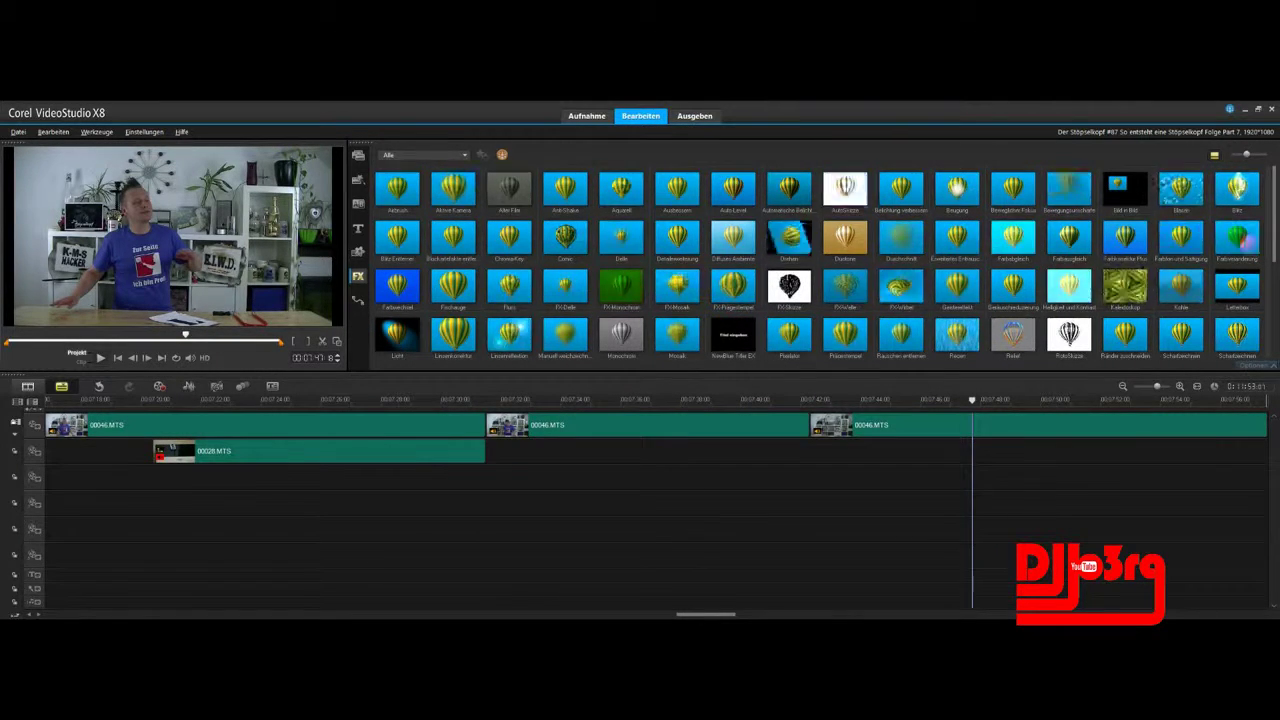
# Step: Try placing a series of sign photos with transitions on the main track at about 00:07:42
pyautogui.moveTo(563, 366); pyautogui.dragTo(858, 430)
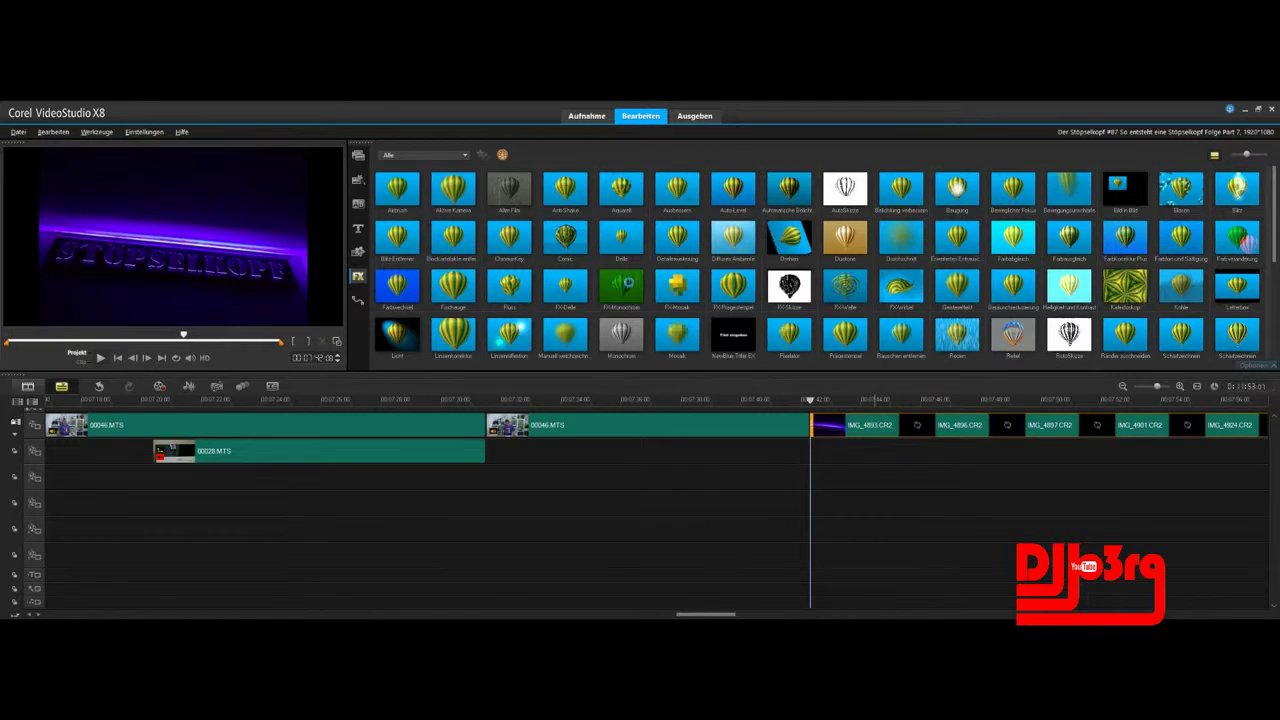
pyautogui.click(358, 204)
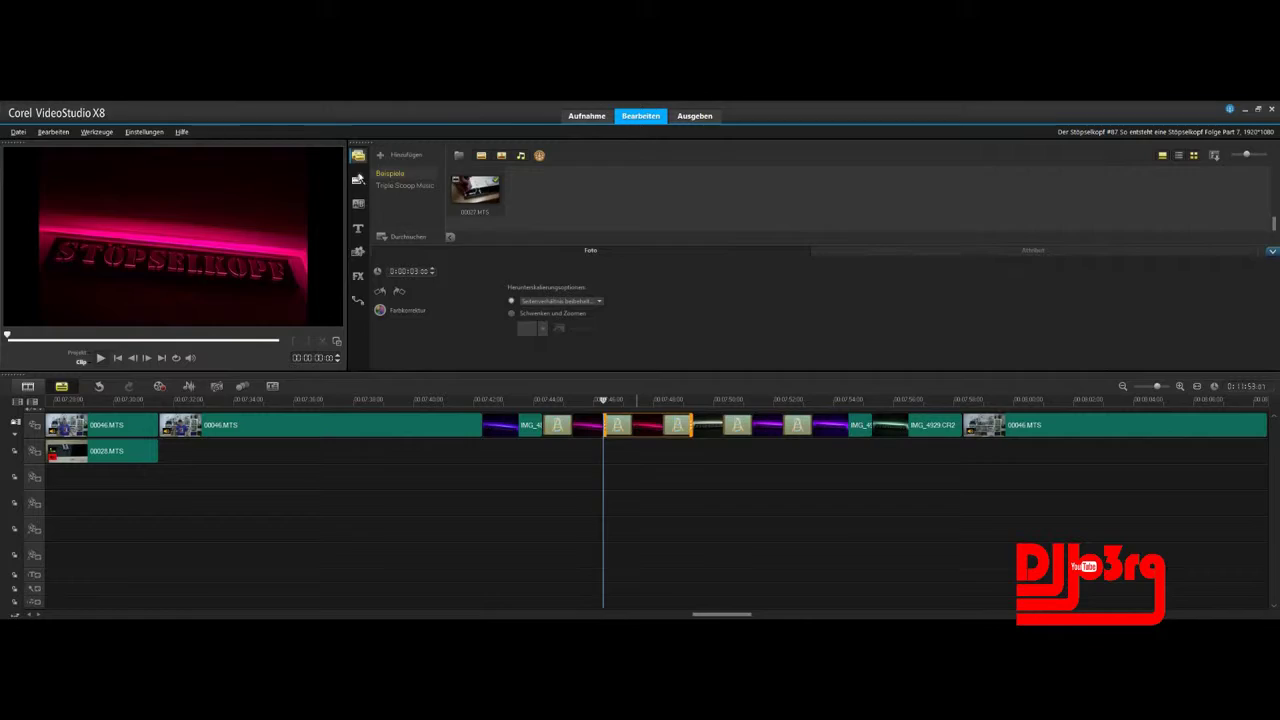
pyautogui.click(706, 420)
pyautogui.click(358, 180)
pyautogui.click(358, 276)
pyautogui.moveTo(509, 238); pyautogui.dragTo(532, 425)
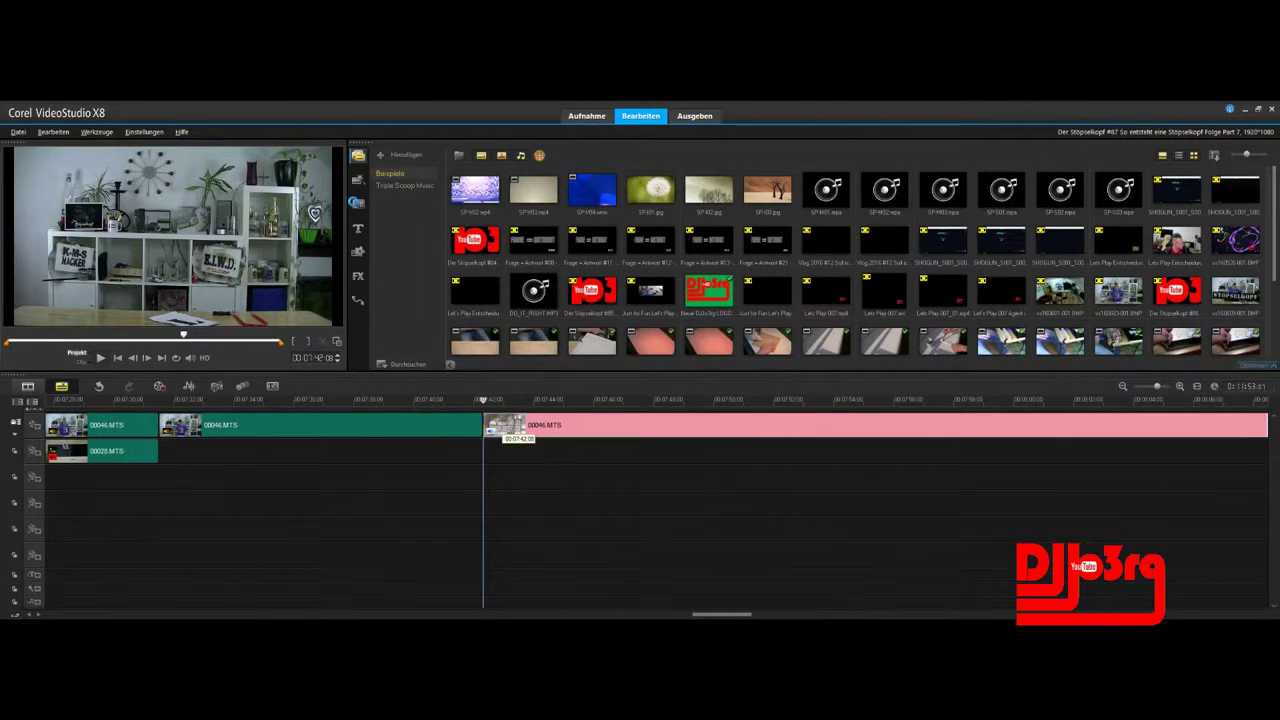
# Step: Insert the photos from IMG_4916.CR2 onward at about 00:07:42 on the main track and add the favourite Überblendung transition between them
pyautogui.click(357, 204)
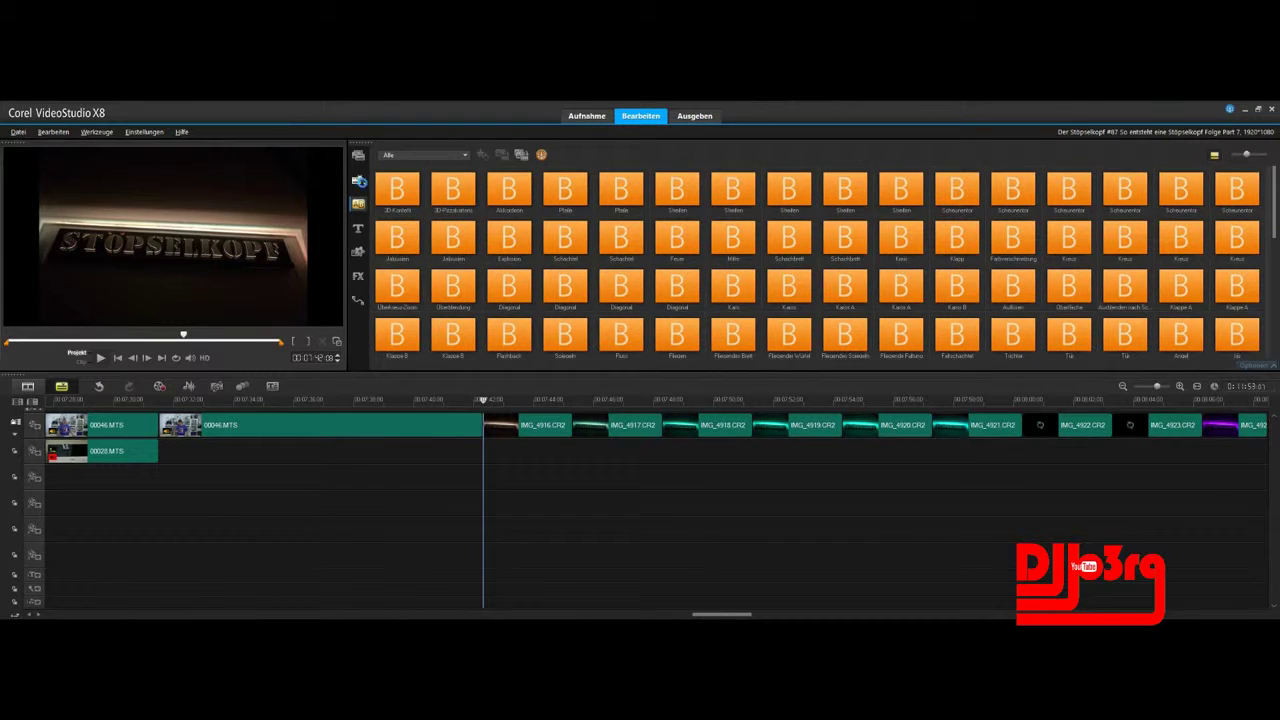
pyautogui.click(424, 155)
pyautogui.click(18, 132)
pyautogui.click(18, 133)
pyautogui.click(424, 155)
pyautogui.click(408, 168)
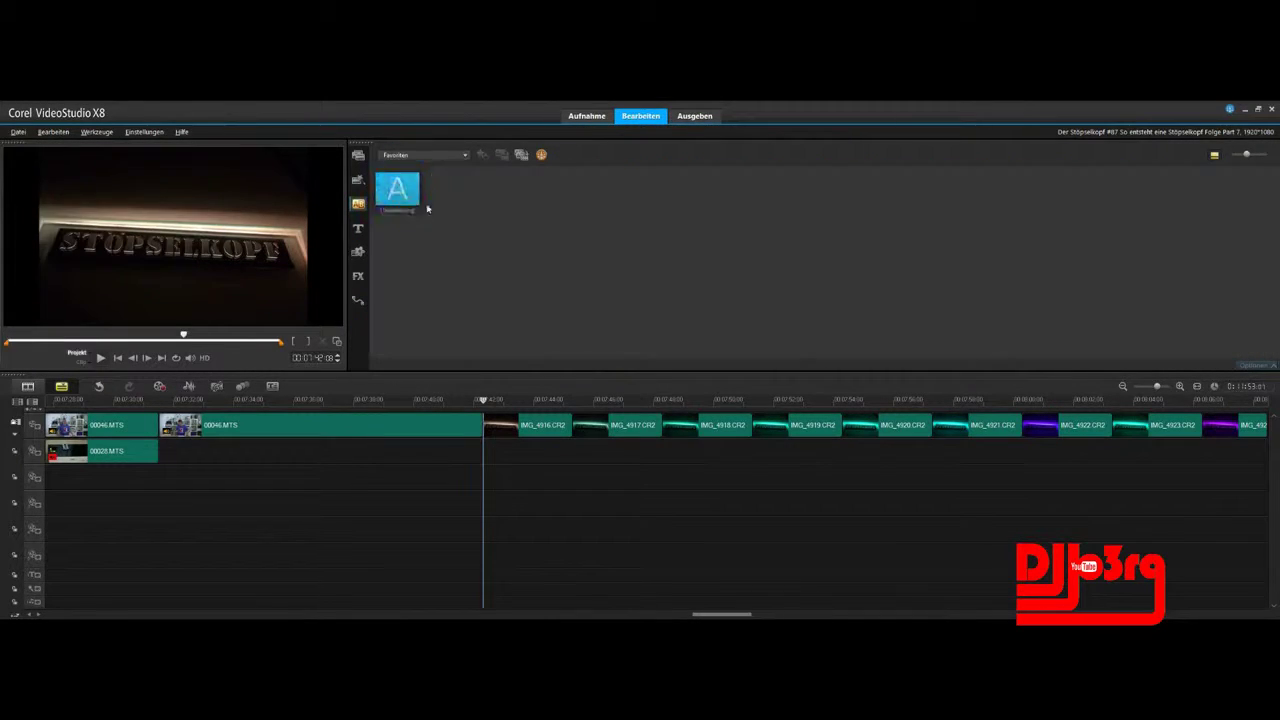
pyautogui.moveTo(440, 215); pyautogui.dragTo(604, 426)
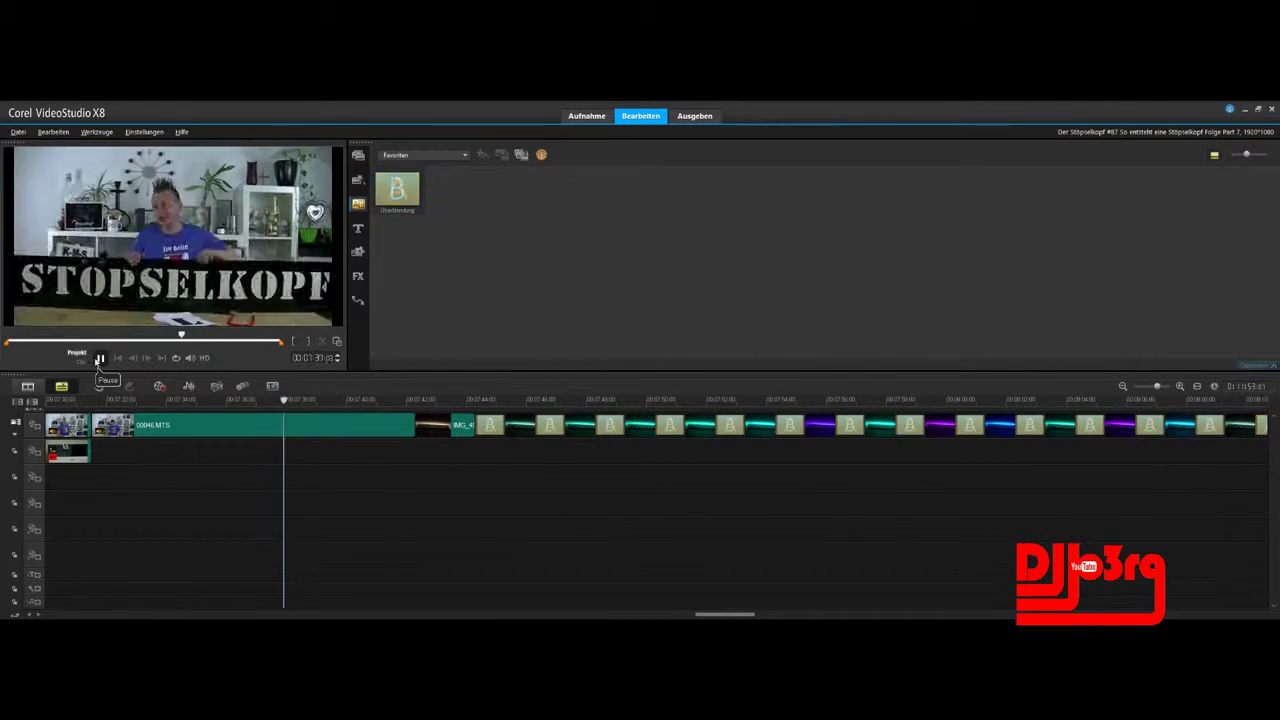
# Step: Add a transition between the 00046.MTS clip and the first photo and play back the photo sequence
pyautogui.click(464, 155)
pyautogui.click(400, 178)
pyautogui.moveTo(436, 330); pyautogui.dragTo(415, 425)
pyautogui.click(305, 400)
pyautogui.click(101, 358)
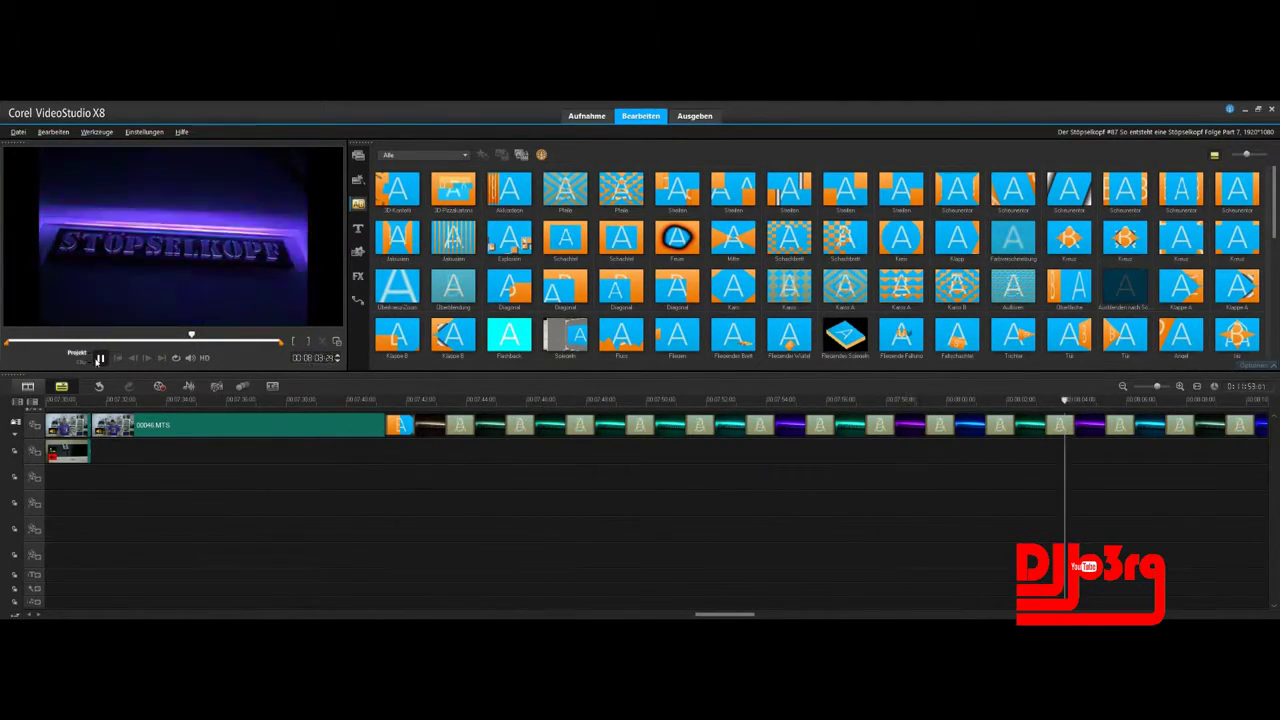
pyautogui.click(101, 359)
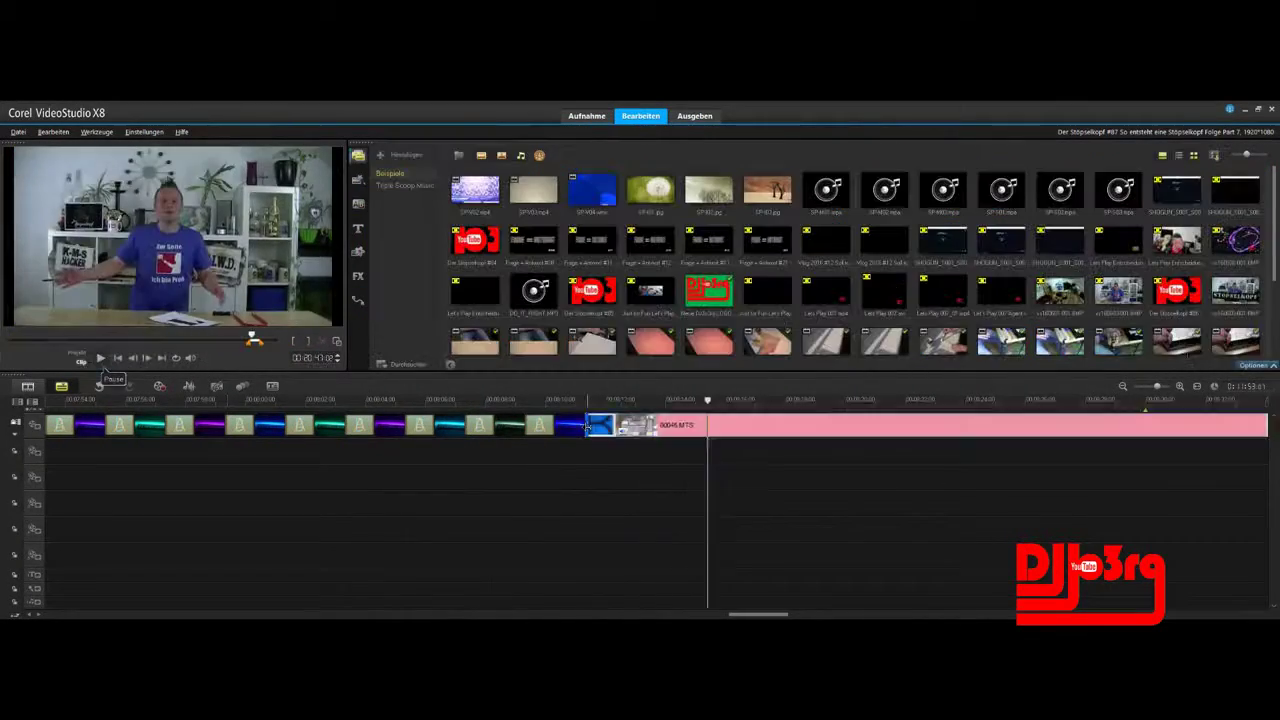
# Step: Play back the transition after the photos, and trim the start of 00047.MTS at about 00:08:55
pyautogui.click(622, 433)
pyautogui.click(100, 360)
pyautogui.click(570, 401)
pyautogui.click(101, 358)
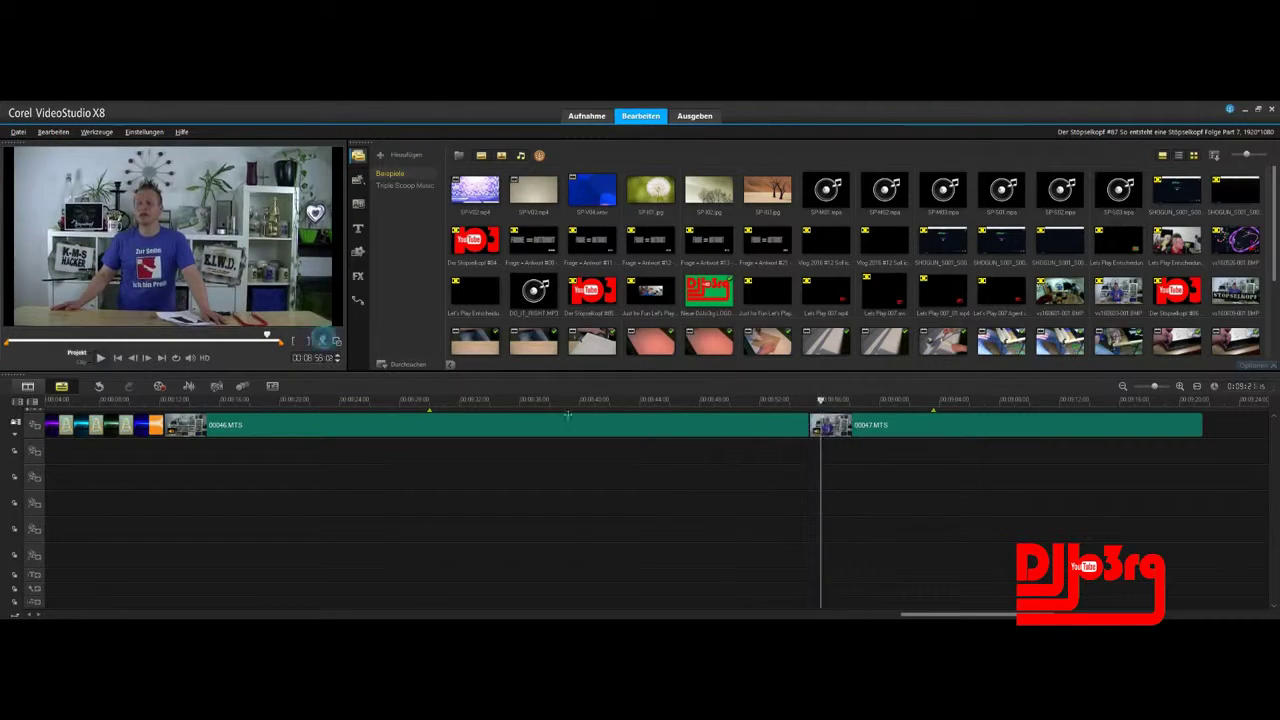
pyautogui.click(100, 357)
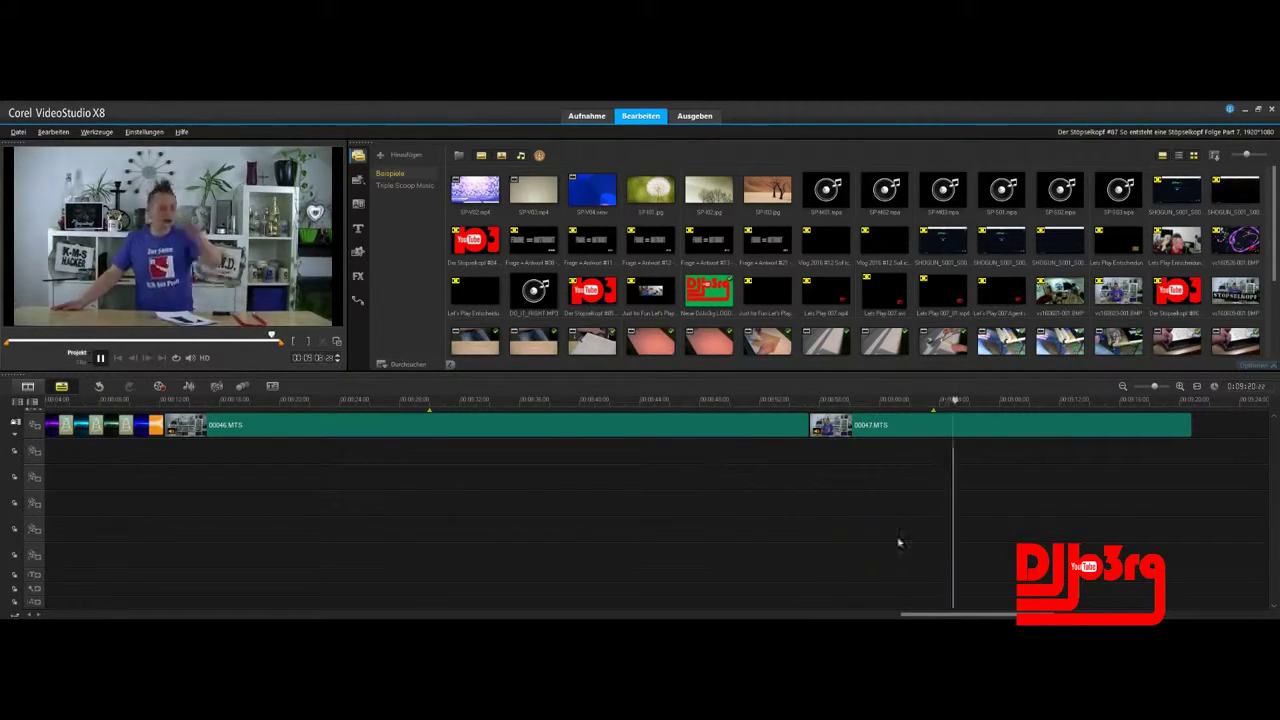